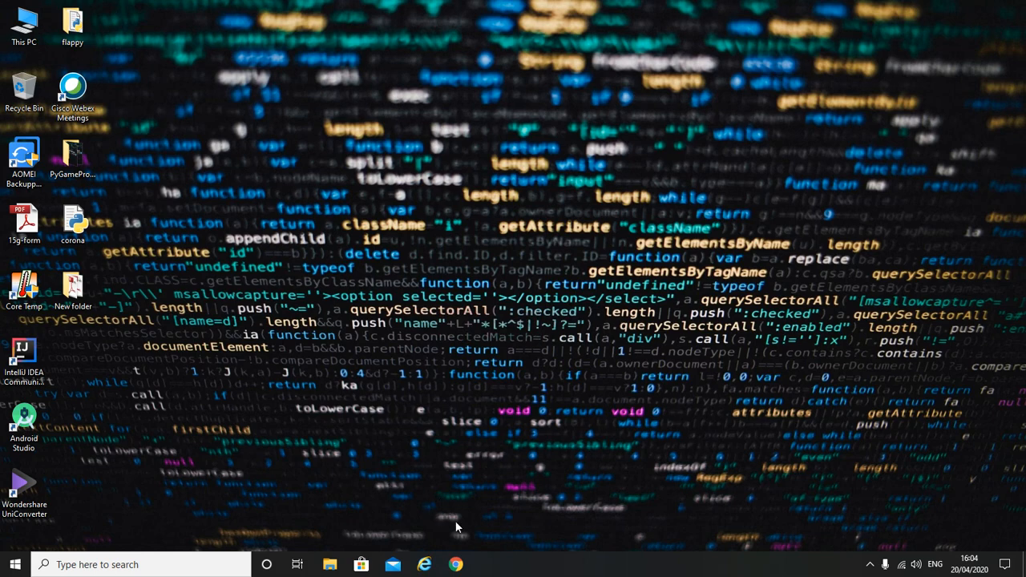
# Step: Open Chrome, search Google for "visual studio code" and open the code.visualstudio.com result
pyautogui.click(457, 566)
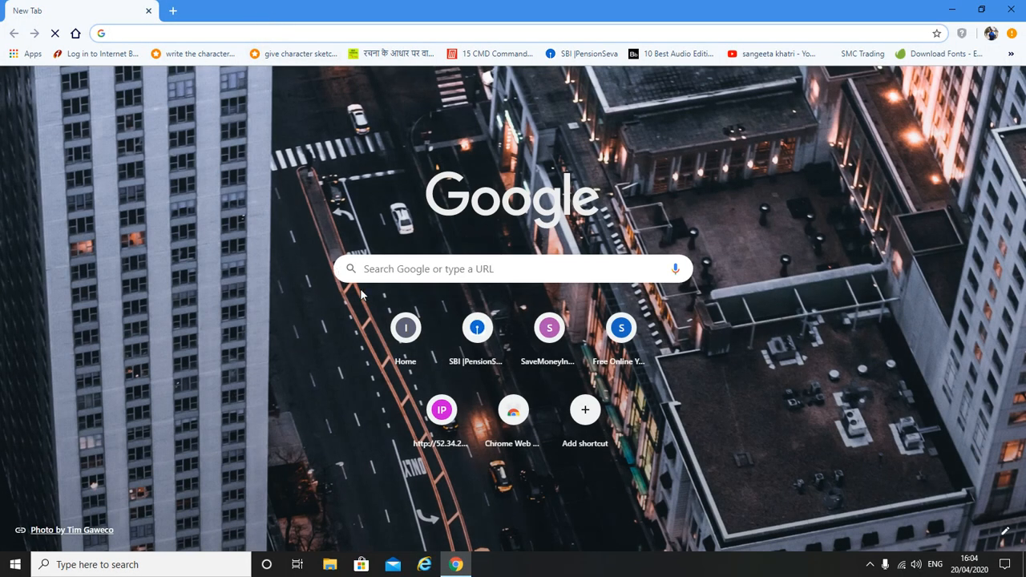
pyautogui.click(377, 276)
pyautogui.write('V')
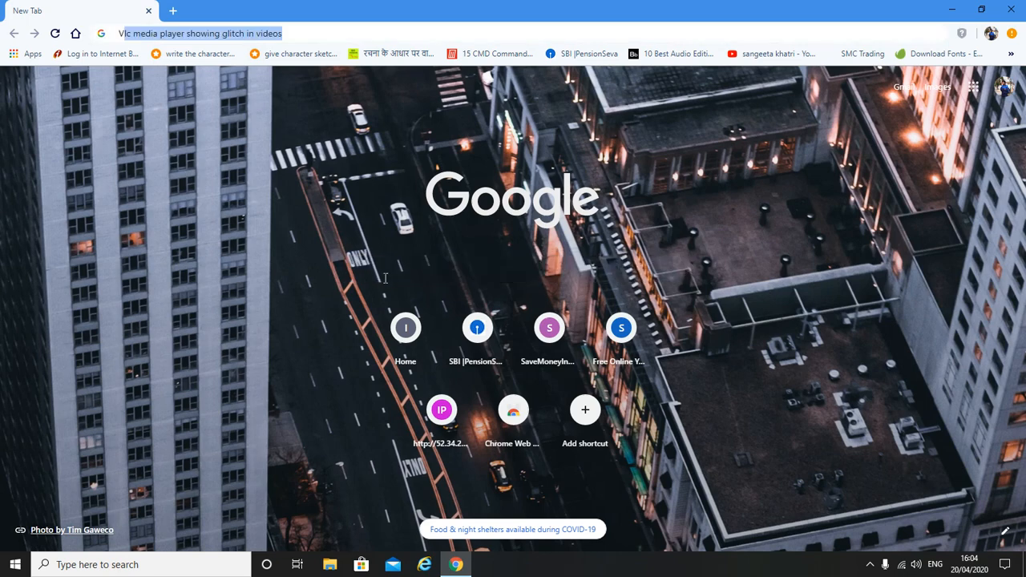
pyautogui.write('isual')
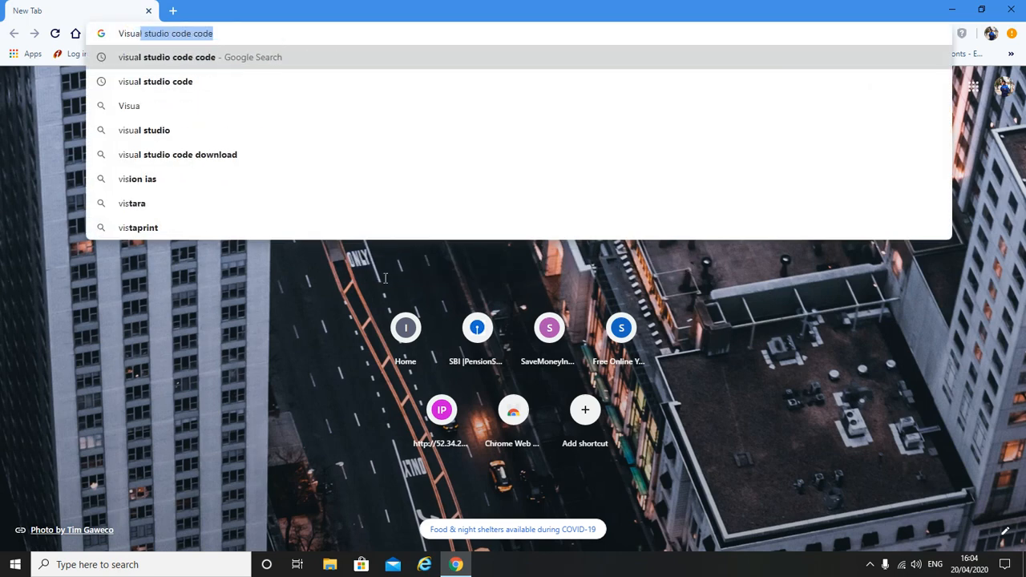
pyautogui.write(' stud')
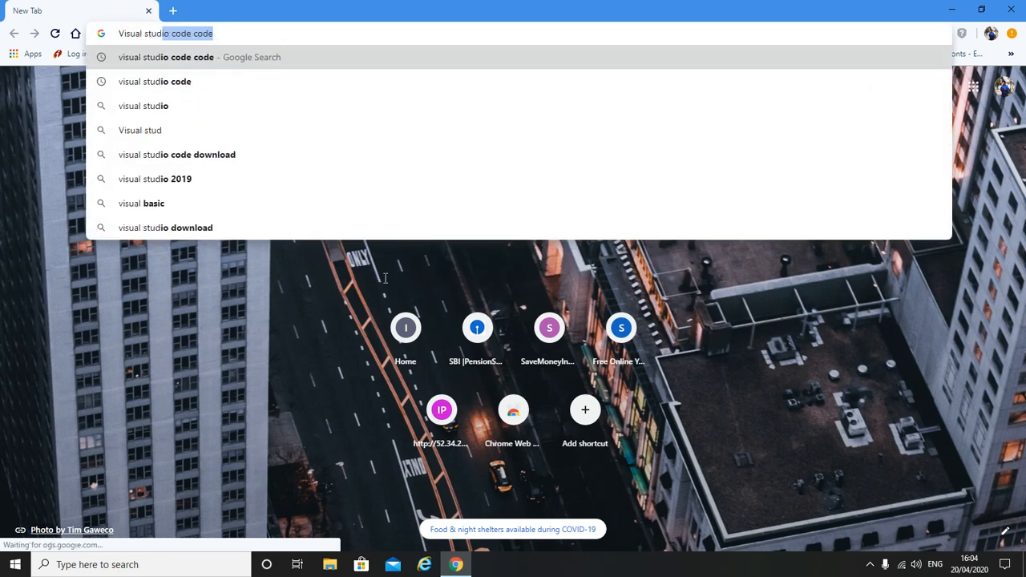
pyautogui.press('Down')
pyautogui.press('Return')
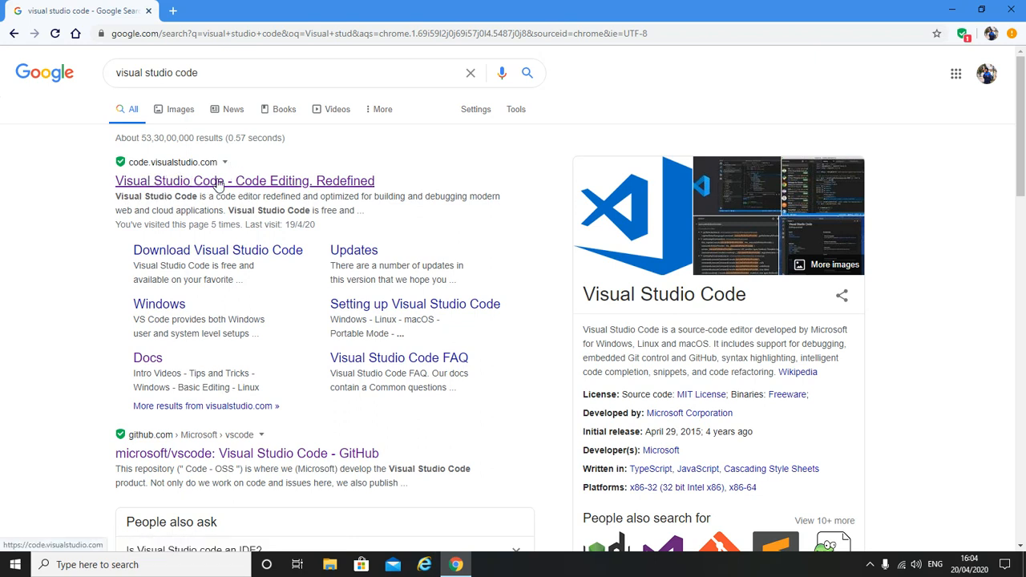
pyautogui.click(322, 183)
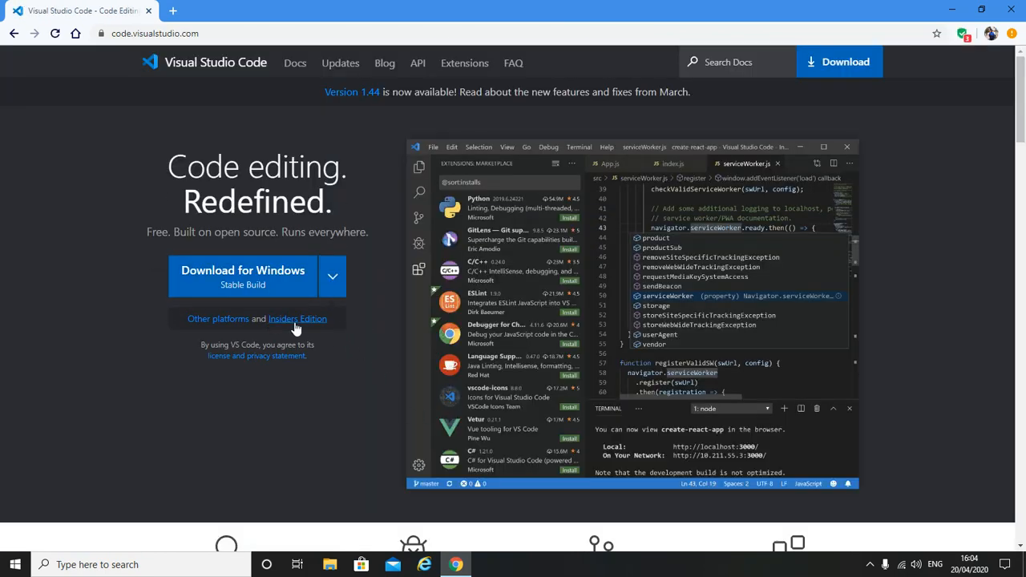
# Step: Download the stable Windows x64 User Installer from the Visual Studio Code home page
pyautogui.scroll(-2, 371, 301)
pyautogui.scroll(2, 371, 301)
pyautogui.click(334, 282)
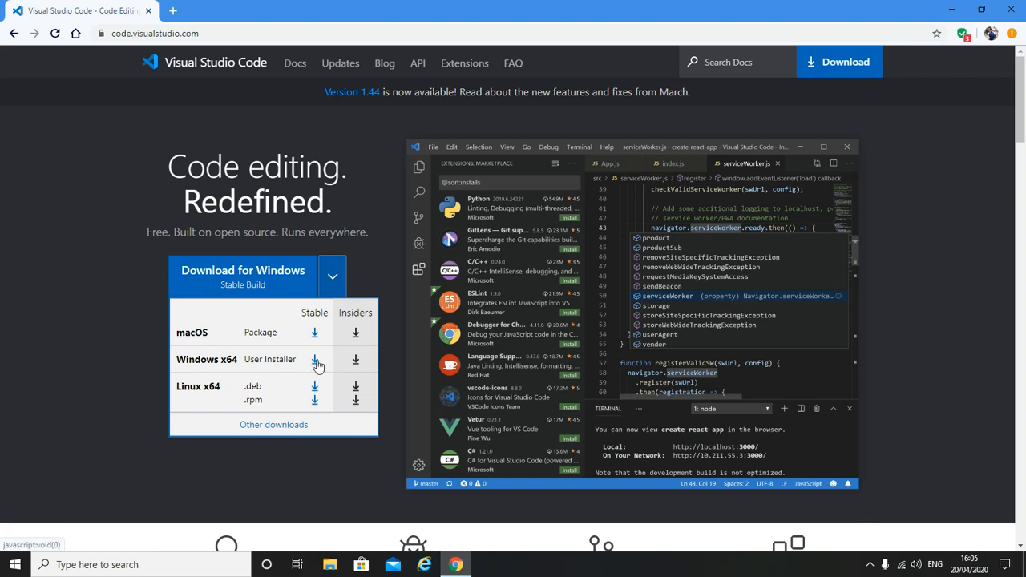
pyautogui.click(315, 360)
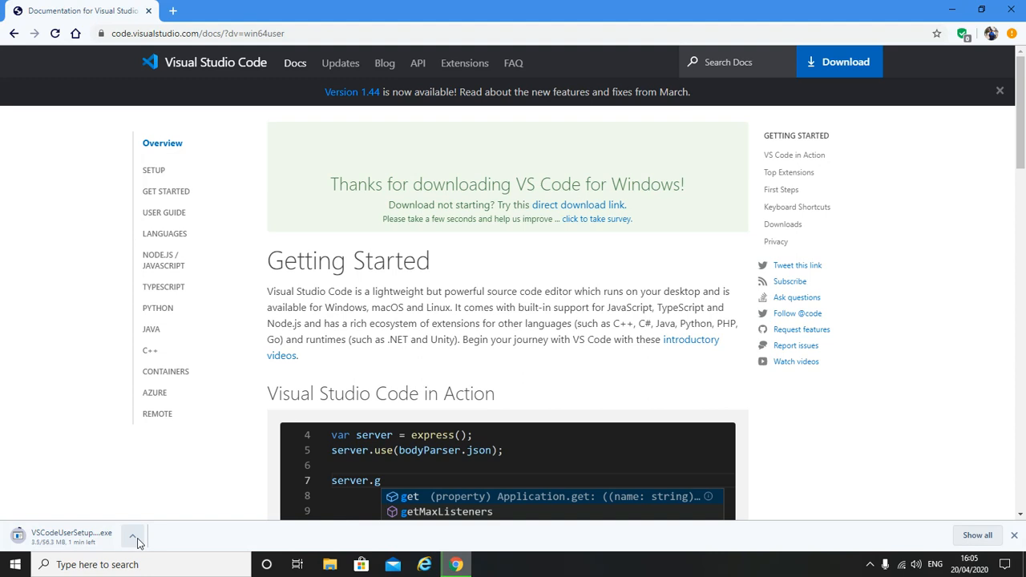
# Step: Cancel the running download of the Visual Studio Code installer
pyautogui.click(133, 537)
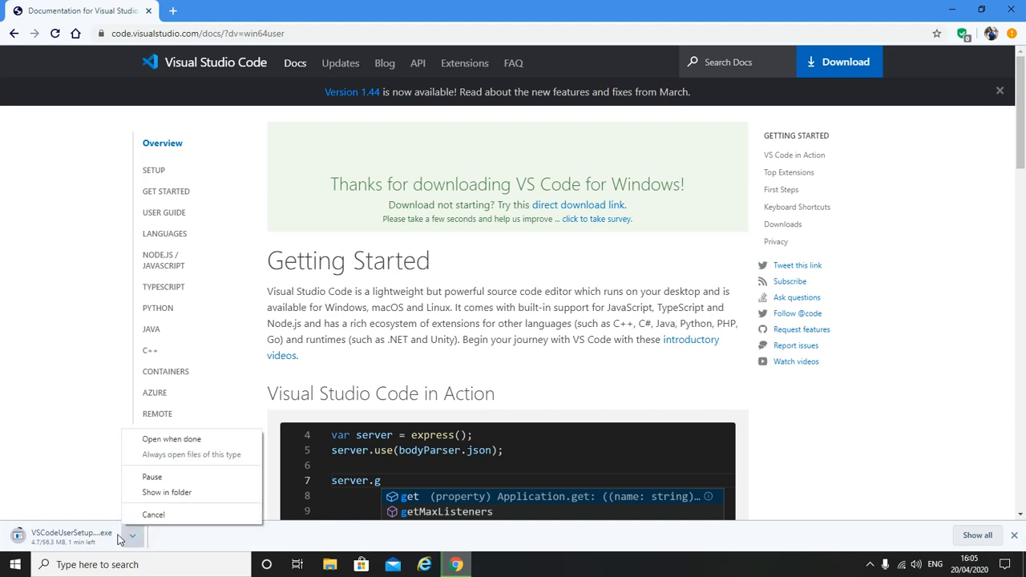
pyautogui.click(174, 517)
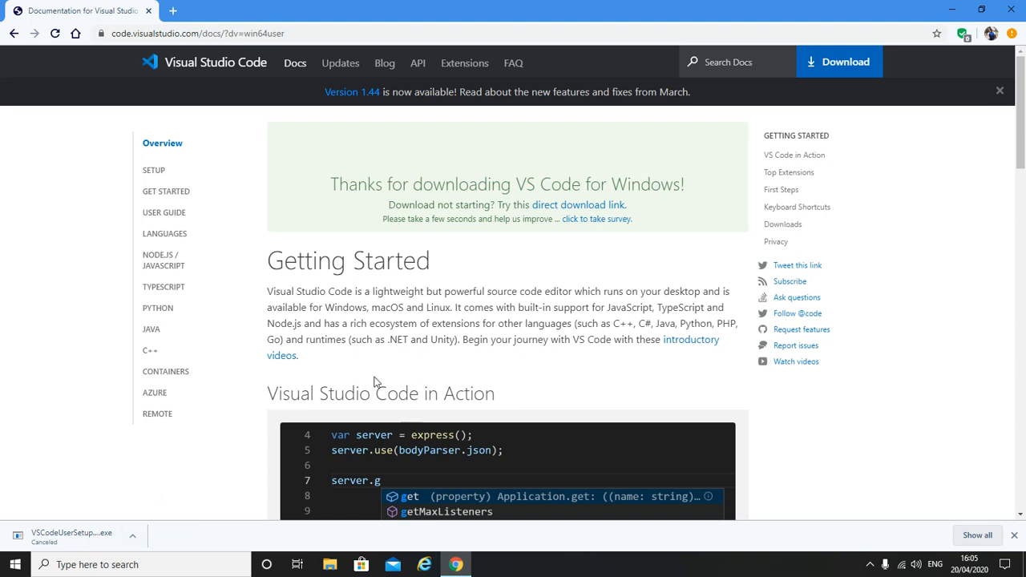
pyautogui.scroll(-1, 344, 348)
pyautogui.scroll(1, 344, 347)
# Step: Locate the previously downloaded VSCodeUserSetup-x64-1.44.2.exe through the browser's download history and run it from its folder
pyautogui.hotkey('ctrl', 'j')
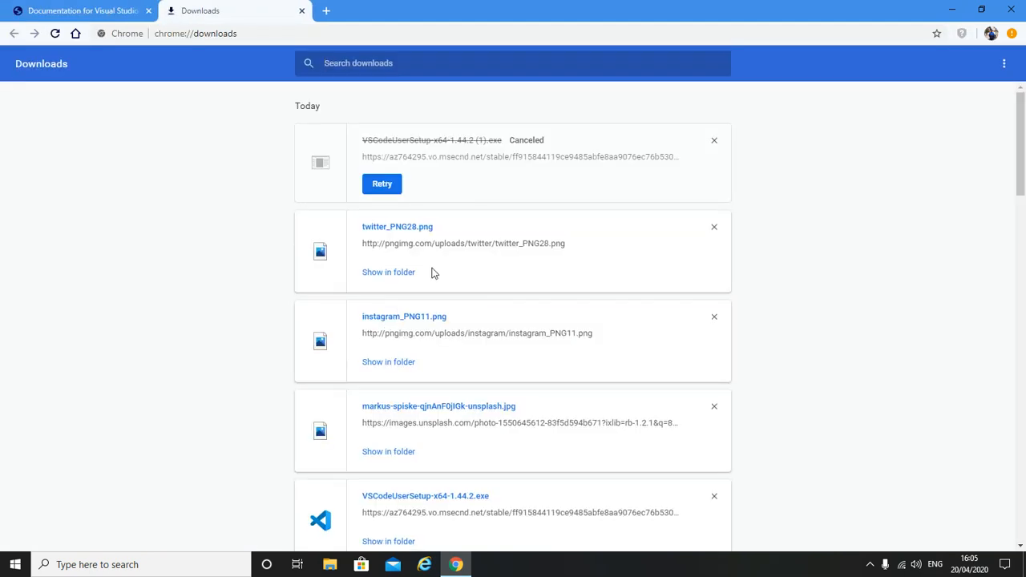
pyautogui.scroll(-3, 481, 288)
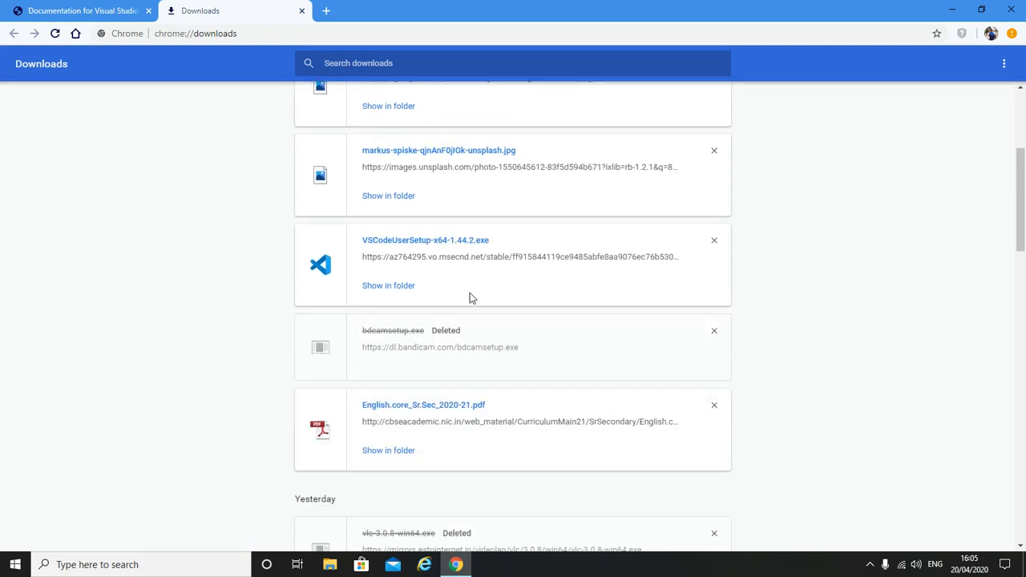
pyautogui.click(393, 286)
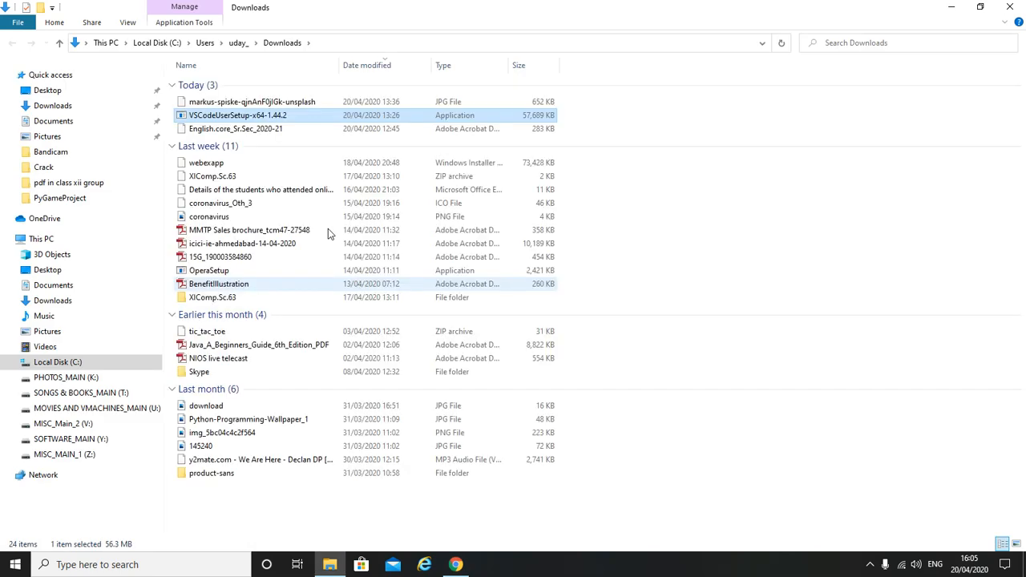
pyautogui.doubleClick(371, 117)
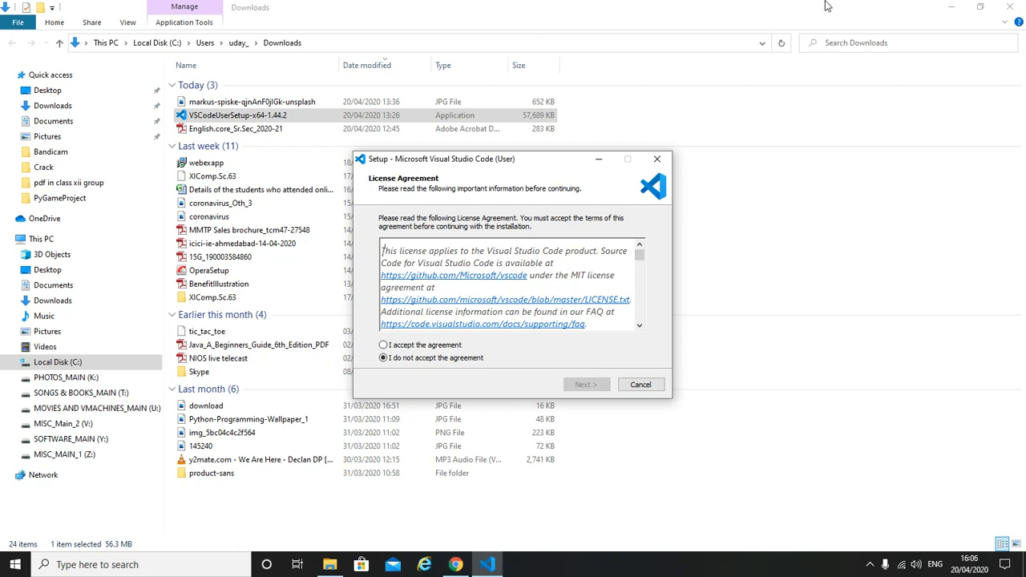
# Step: Close the Downloads folder window and the browser, leaving only the setup wizard open
pyautogui.click(1010, 6)
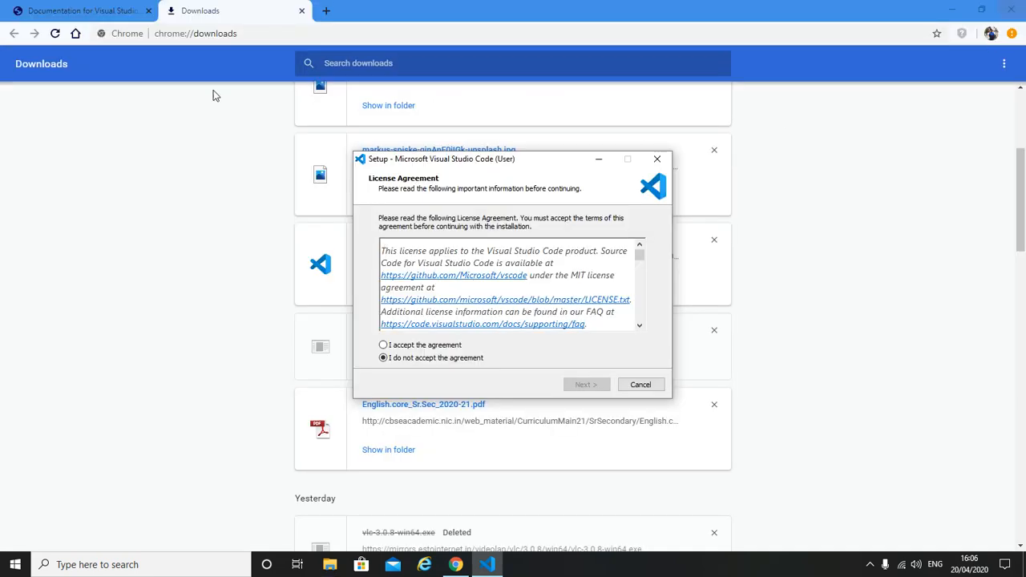
pyautogui.click(101, 9)
pyautogui.click(245, 7)
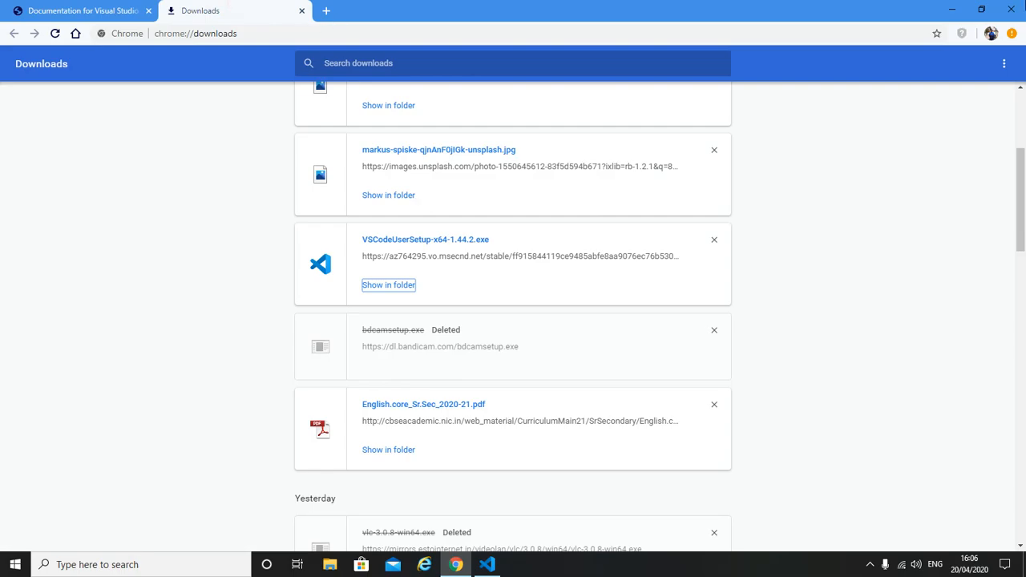
pyautogui.click(1010, 10)
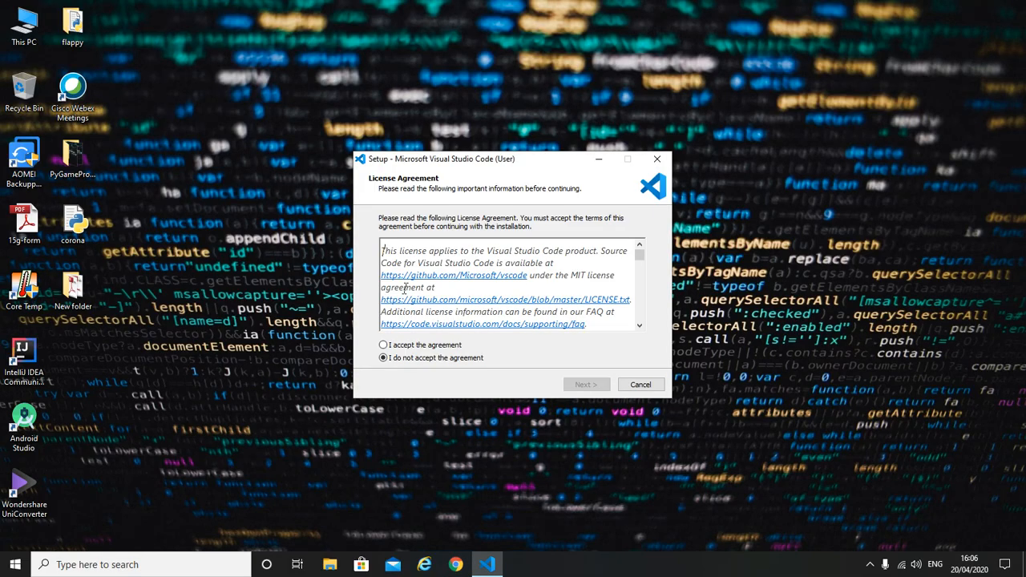
# Step: Accept the license agreement and keep the default destination and Start Menu folders
pyautogui.moveTo(453, 164); pyautogui.dragTo(452, 171)
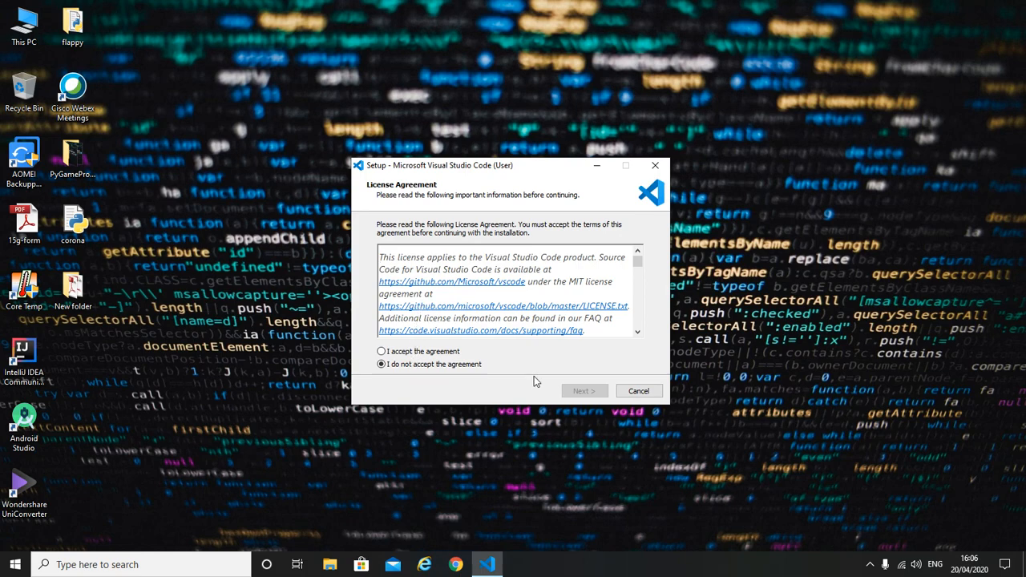
pyautogui.moveTo(637, 263)
pyautogui.mouseDown()
pyautogui.moveTo(639, 288)
pyautogui.moveTo(638, 261)
pyautogui.mouseUp()
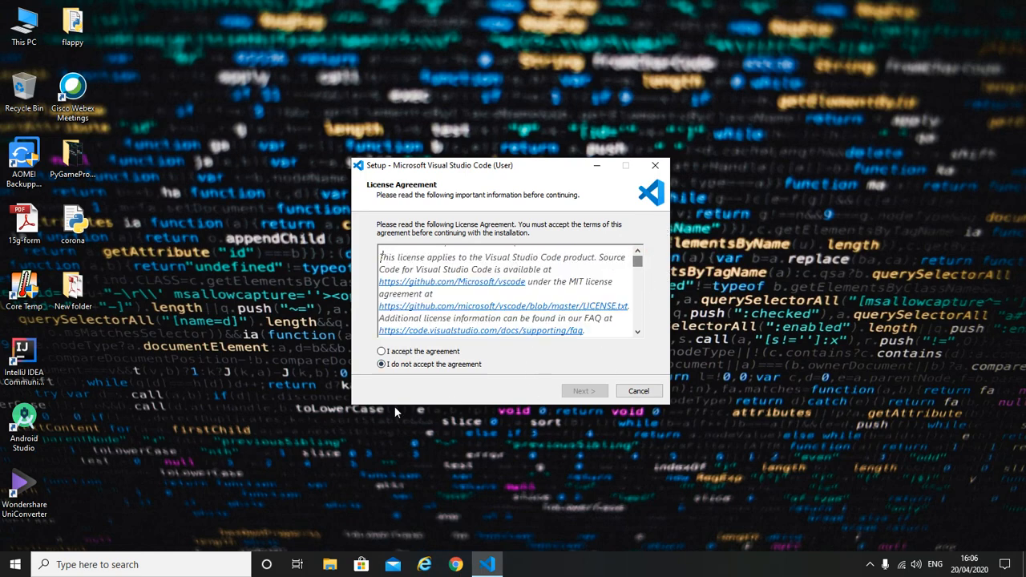
pyautogui.click(385, 353)
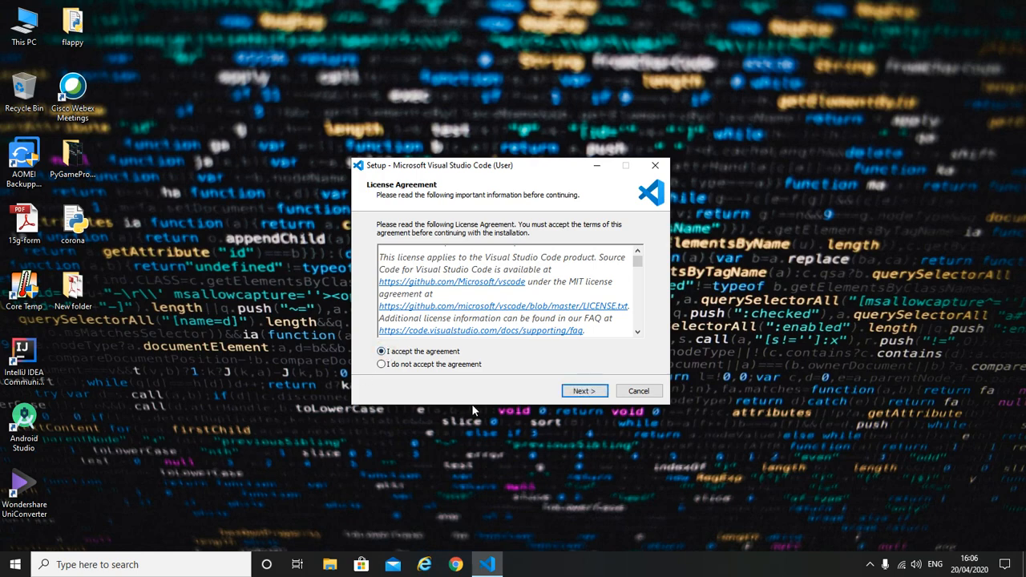
pyautogui.click(583, 390)
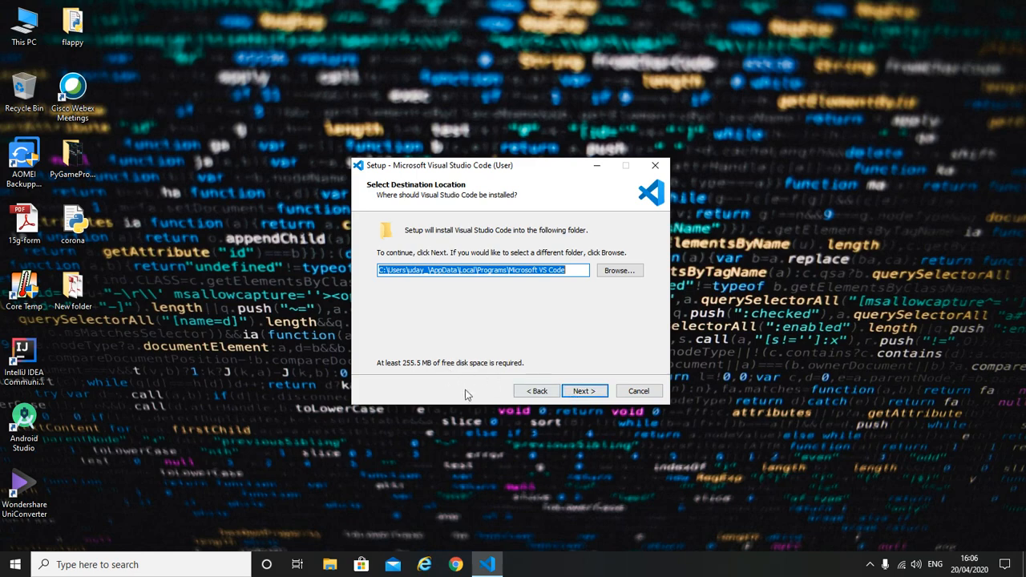
pyautogui.click(584, 391)
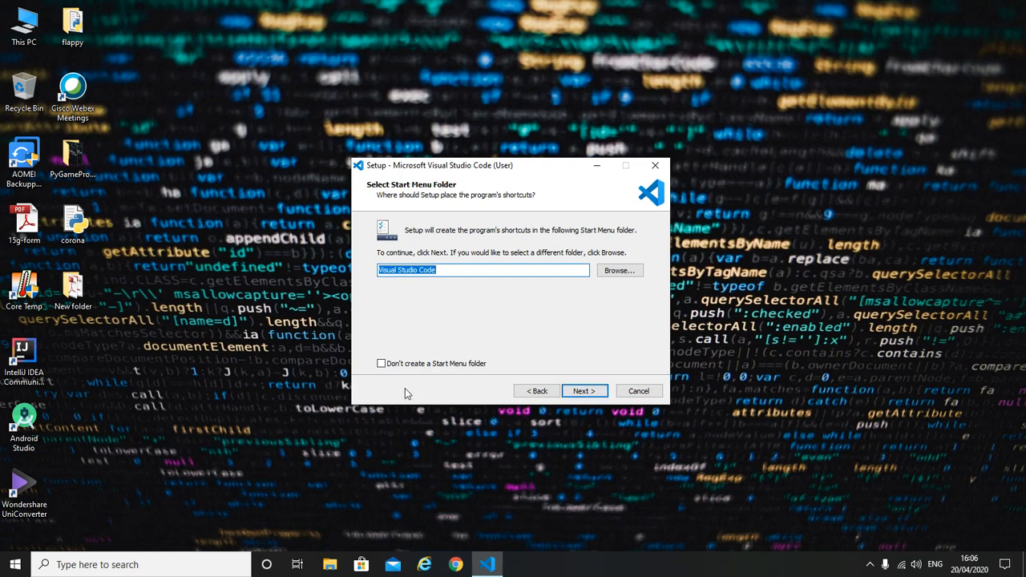
pyautogui.click(585, 391)
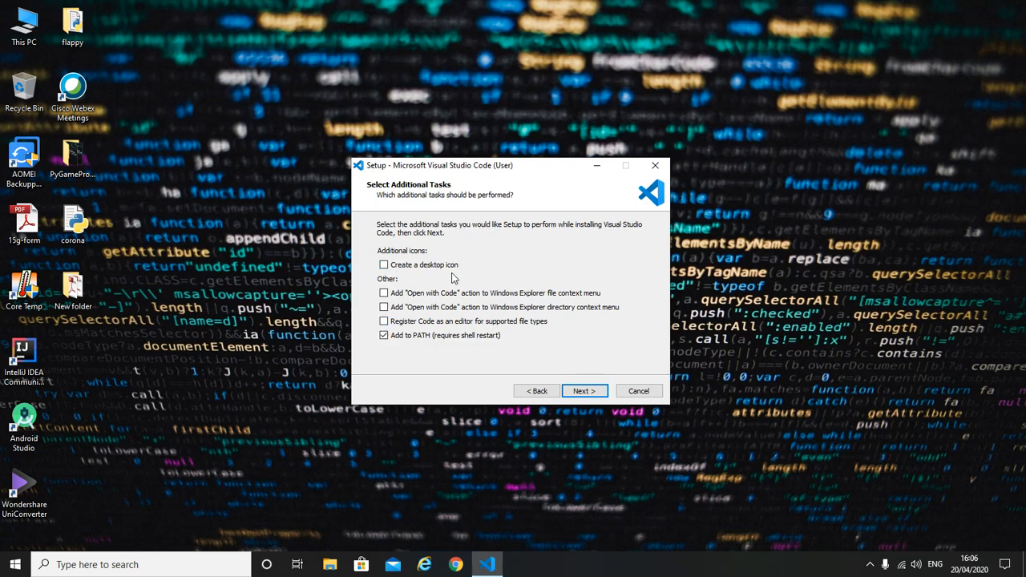
# Step: Enable the desktop icon and both "Open with Code" context menu actions as additional tasks, and continue to the installation summary
pyautogui.click(386, 267)
pyautogui.click(383, 294)
pyautogui.click(384, 308)
pyautogui.click(581, 391)
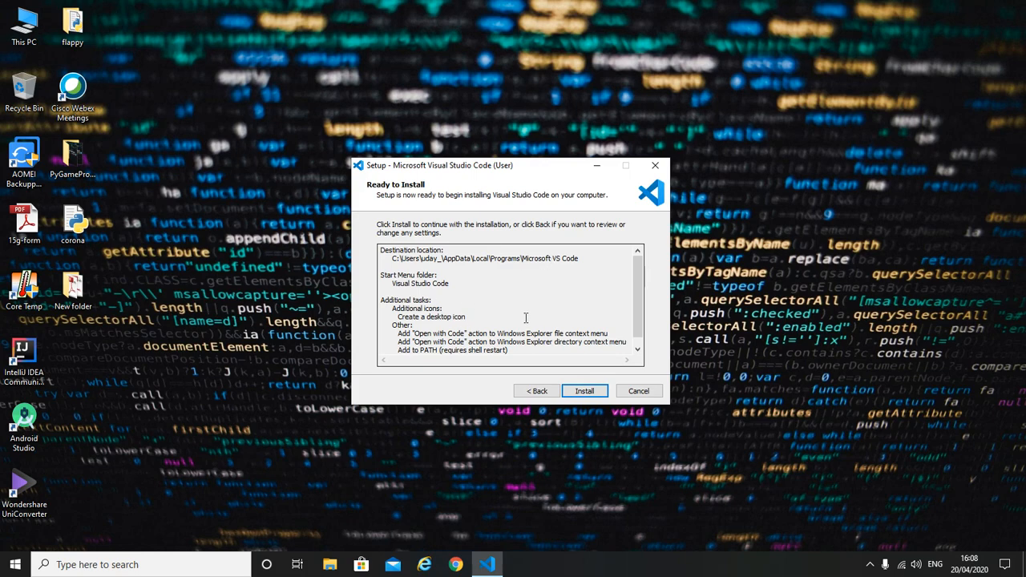
# Step: Review the destination location, Start Menu folder and additional tasks in the installation summary
pyautogui.scroll(-1, 521, 317)
pyautogui.scroll(1, 521, 317)
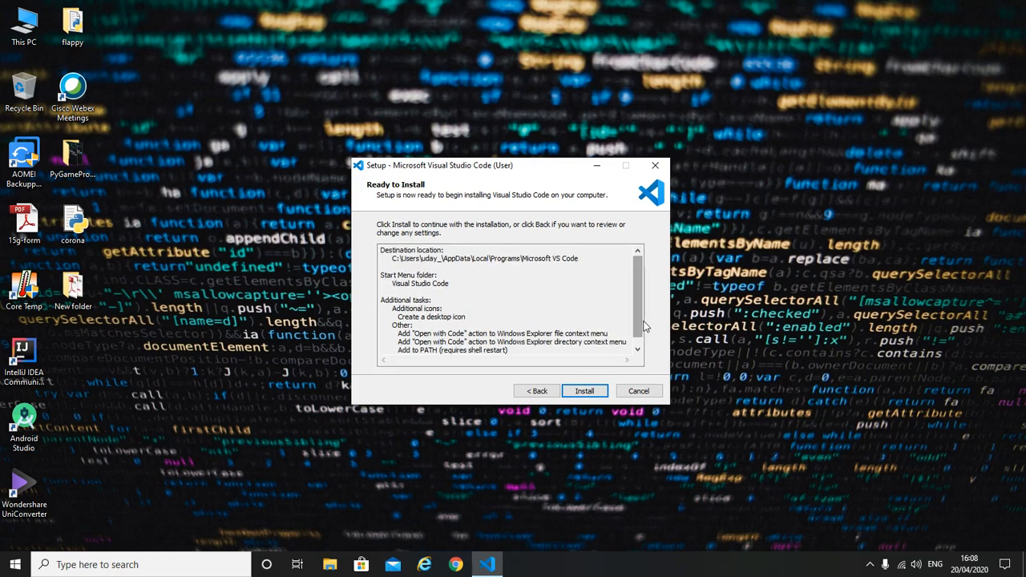
pyautogui.moveTo(639, 326); pyautogui.dragTo(639, 322)
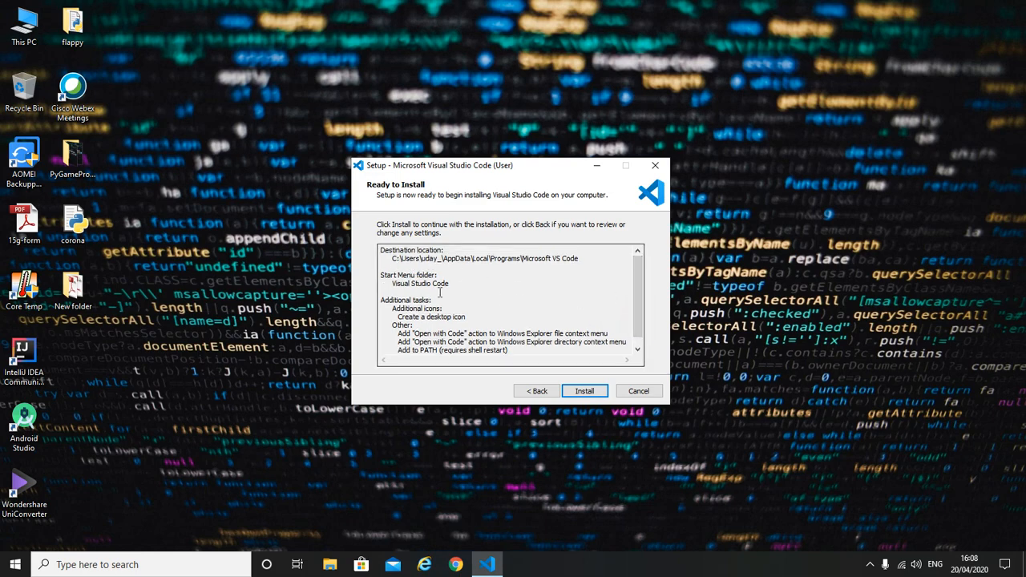
pyautogui.scroll(-1, 401, 269)
pyautogui.scroll(1, 405, 271)
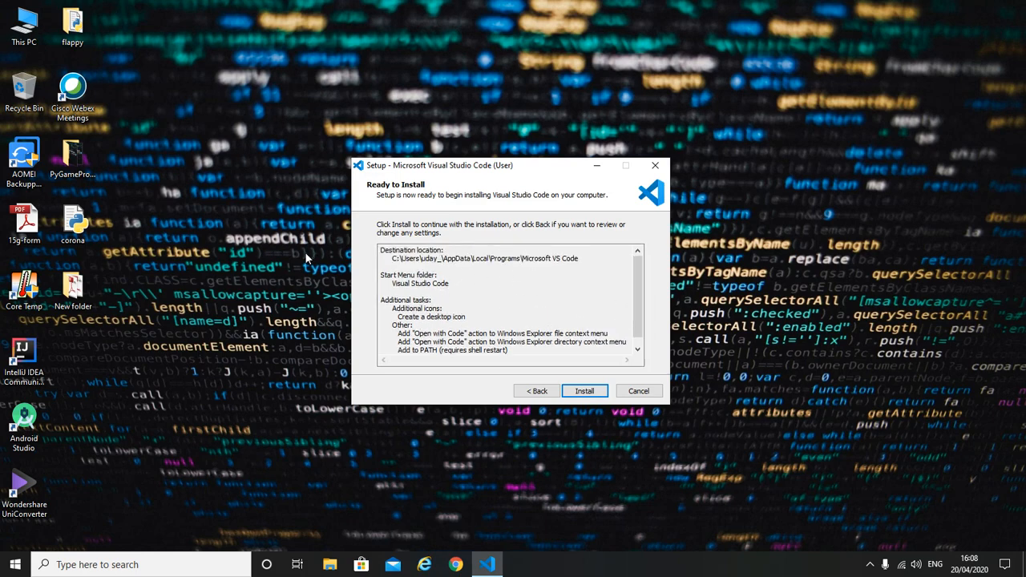
pyautogui.moveTo(397, 258); pyautogui.dragTo(424, 259)
pyautogui.click(395, 257)
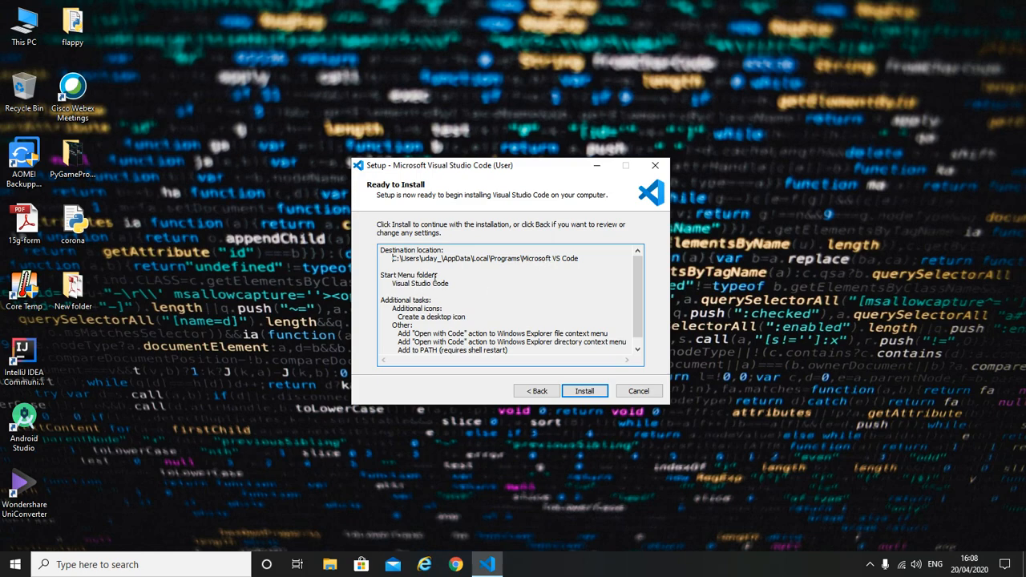
pyautogui.scroll(-1, 435, 277)
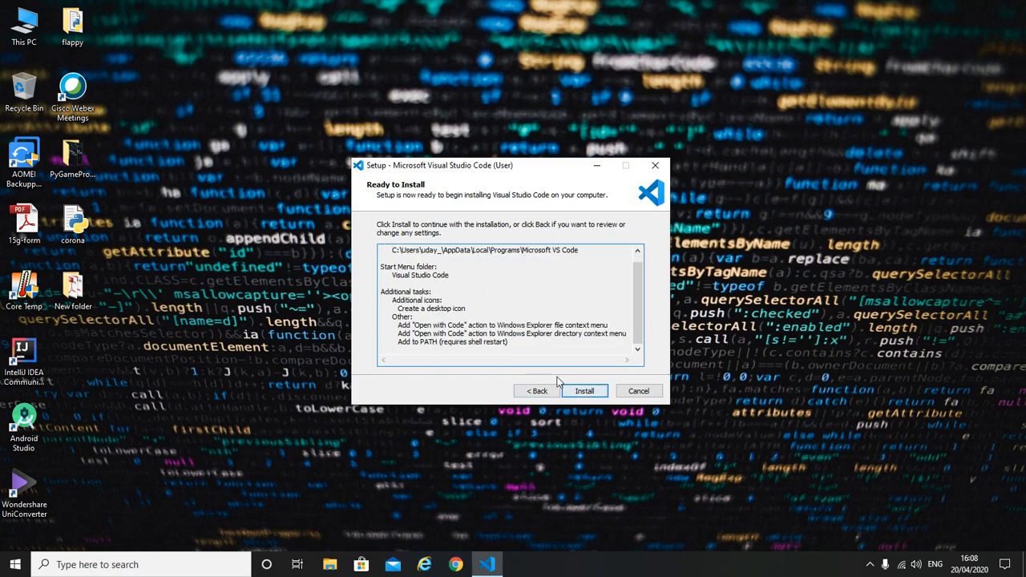
pyautogui.scroll(1, 558, 382)
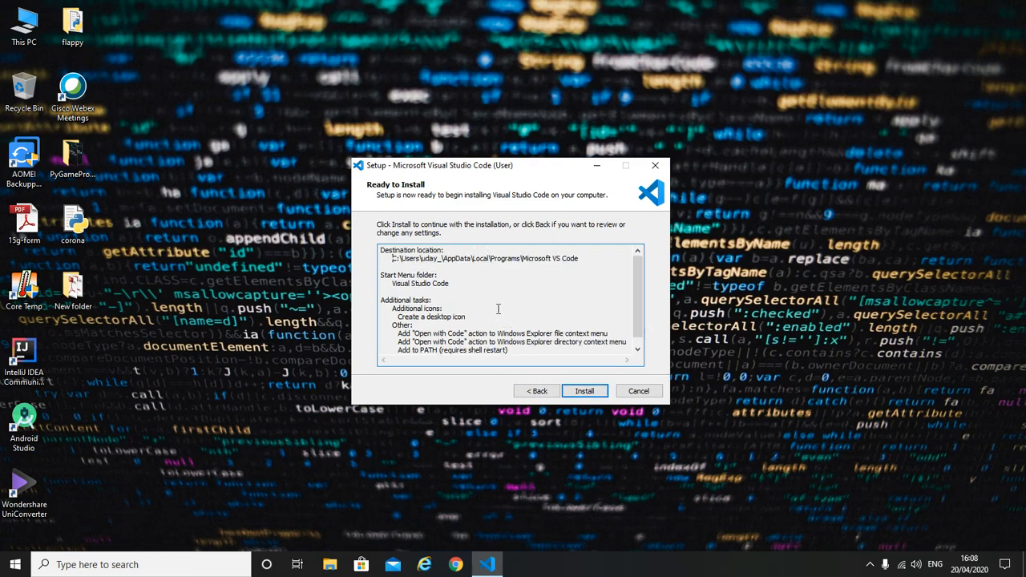
# Step: Install Visual Studio Code and finish the setup wizard with Launch Visual Studio Code enabled
pyautogui.click(579, 390)
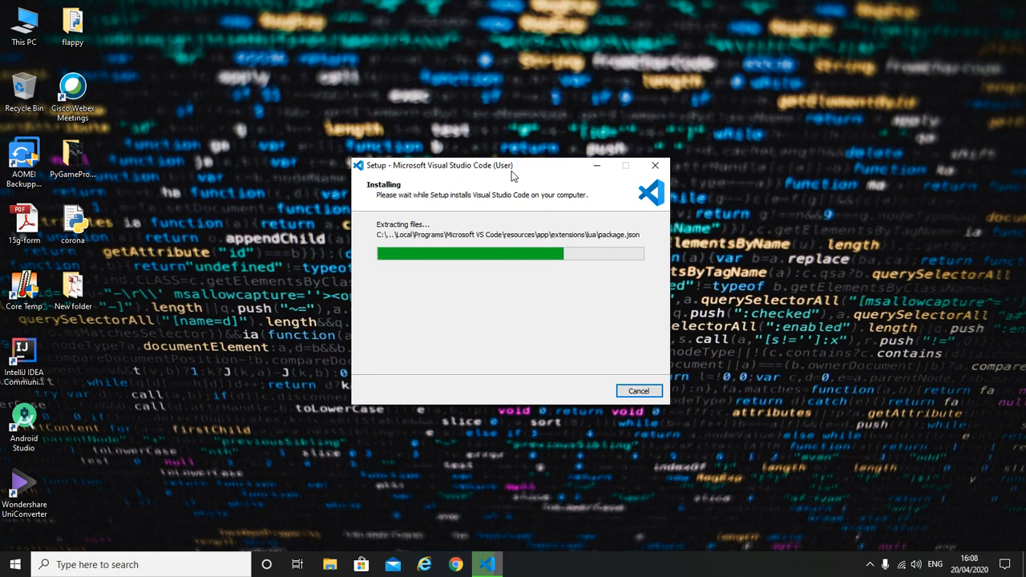
pyautogui.click(870, 564)
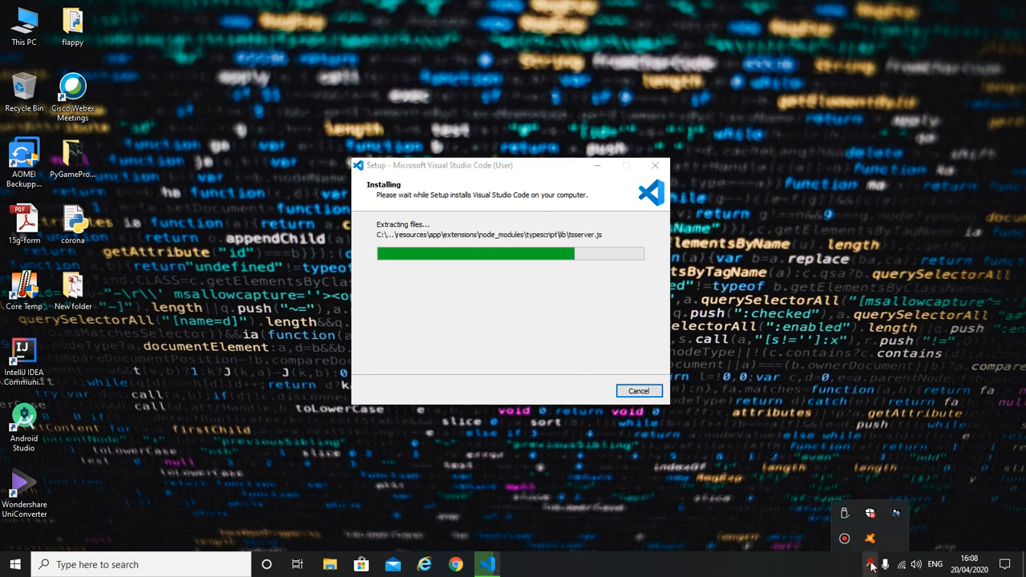
pyautogui.click(870, 564)
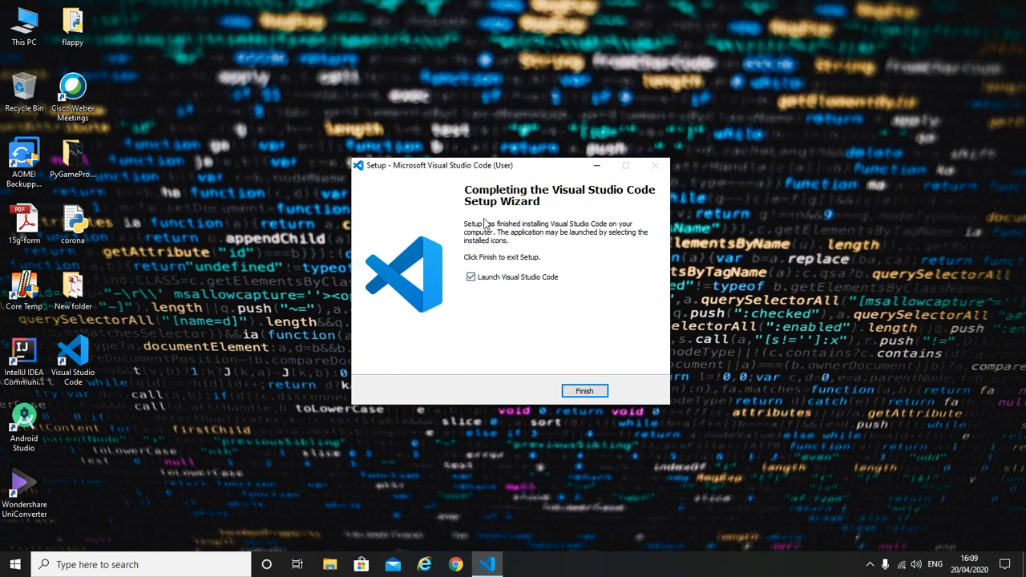
pyautogui.moveTo(441, 167); pyautogui.dragTo(444, 166)
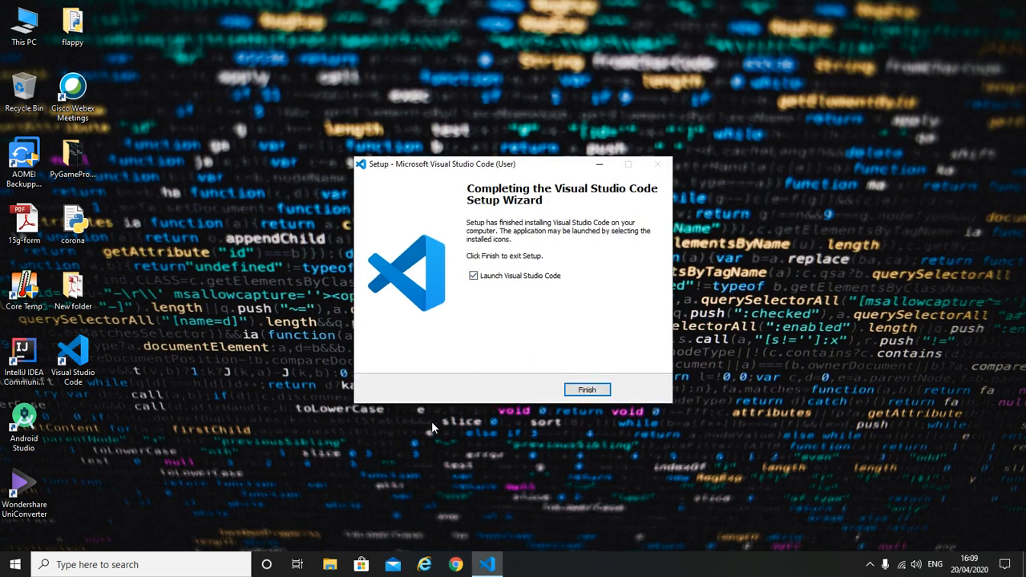
pyautogui.click(591, 391)
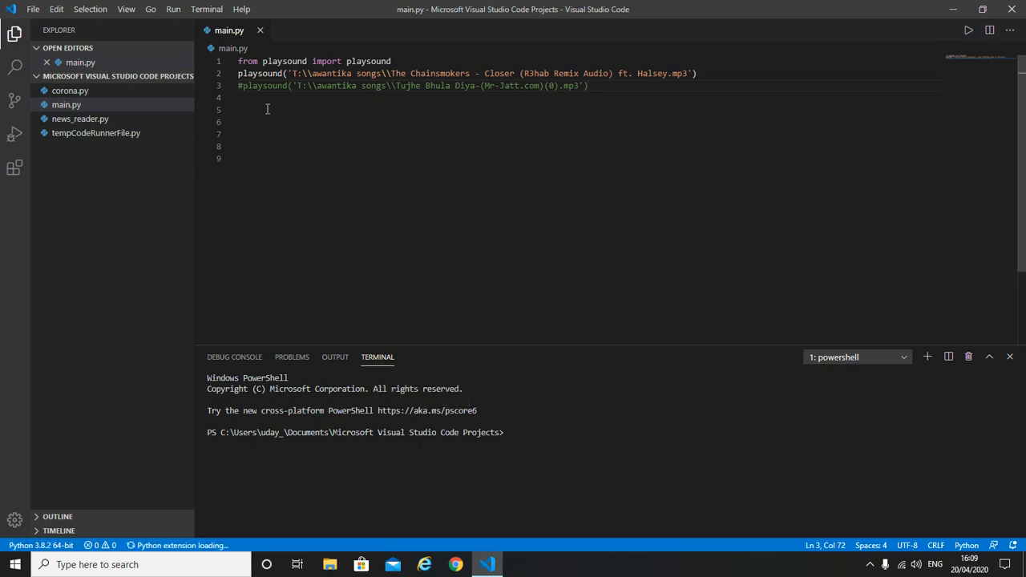
# Step: Close the currently open project folder
pyautogui.click(869, 564)
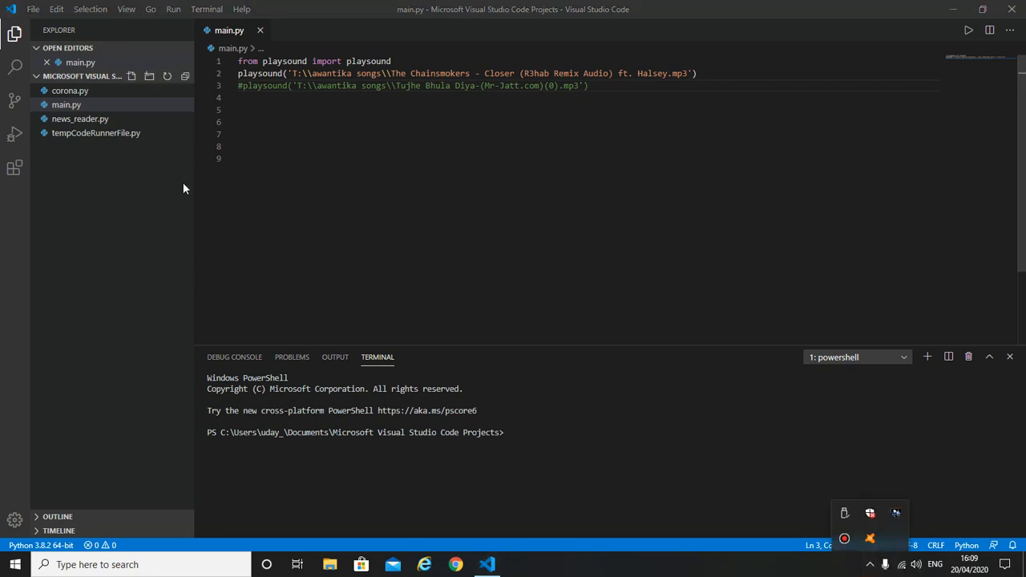
pyautogui.click(34, 10)
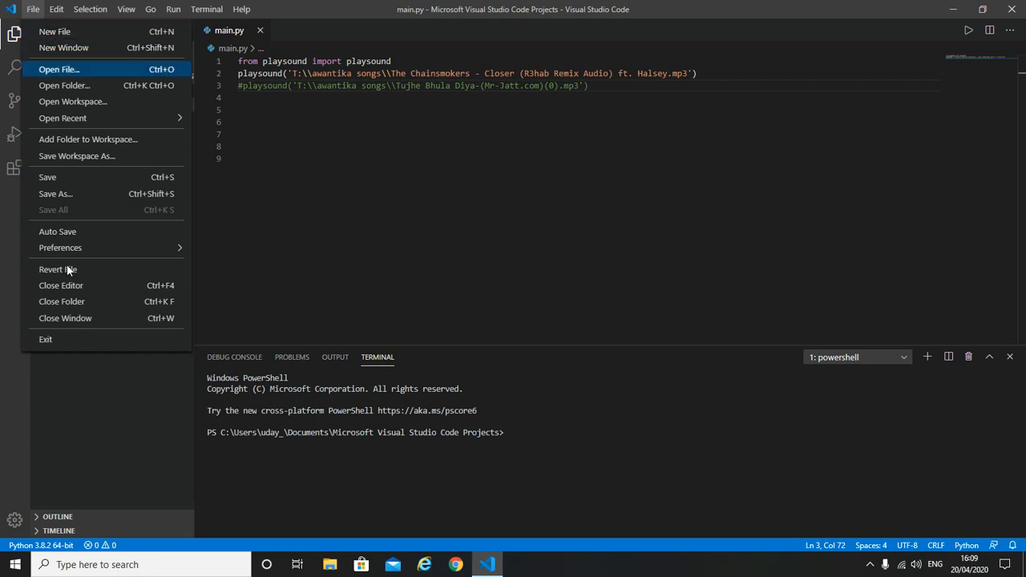
pyautogui.click(71, 302)
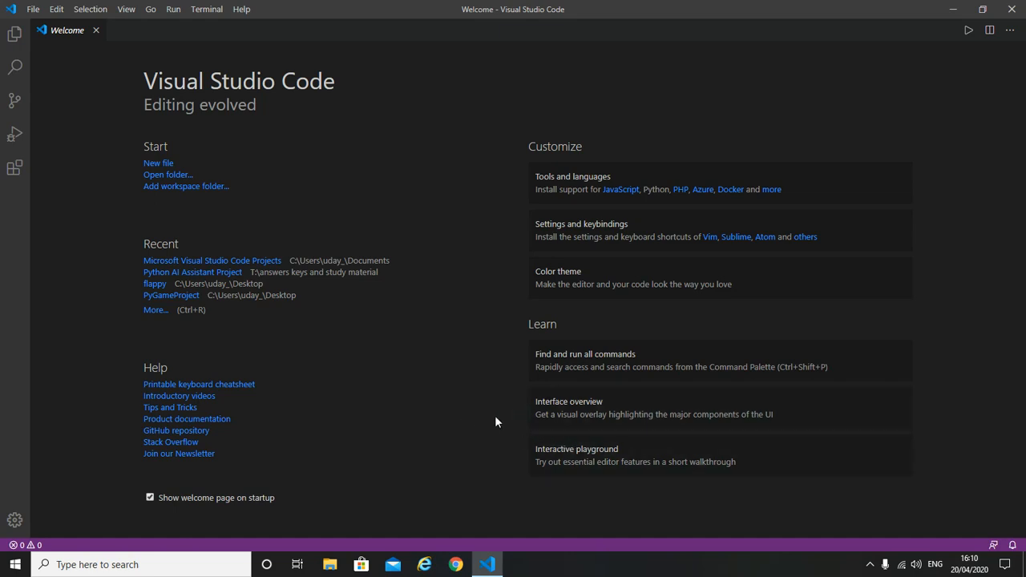
# Step: View the interface overview from the welcome page, then dismiss the overlay
pyautogui.click(603, 412)
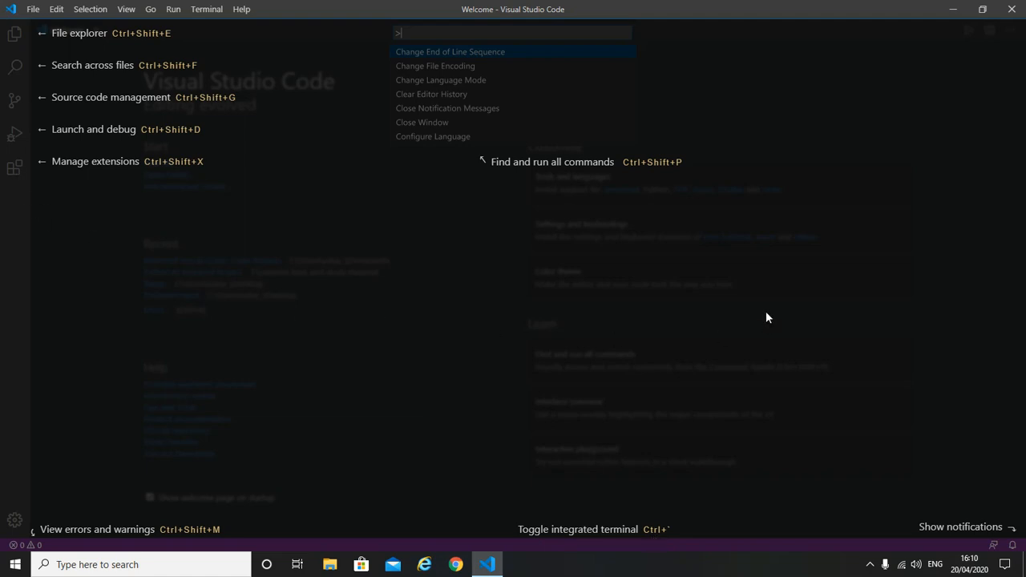
pyautogui.click(424, 349)
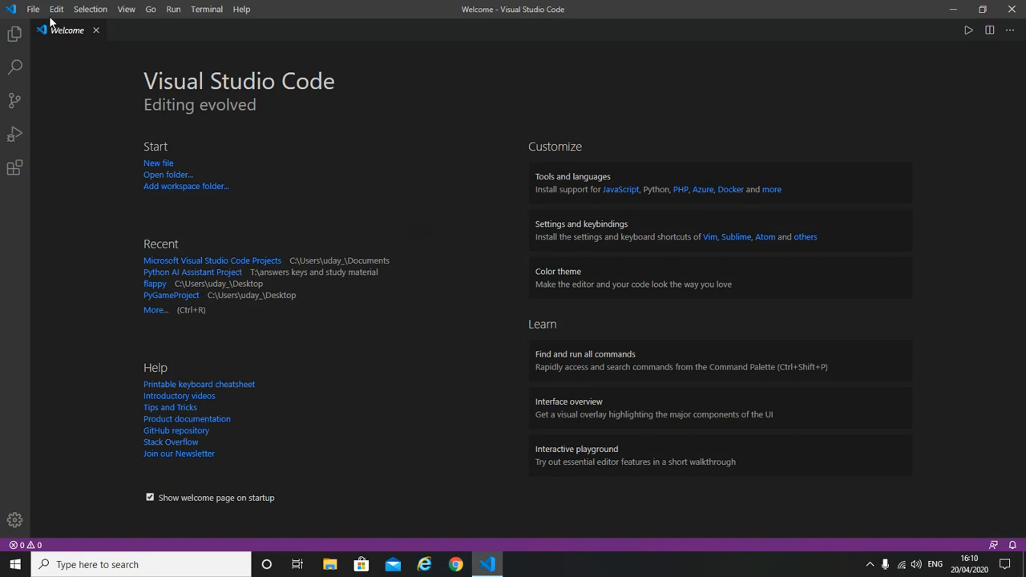
# Step: Create a folder named "VS Code Projects" in Documents and open it as the project folder
pyautogui.click(184, 177)
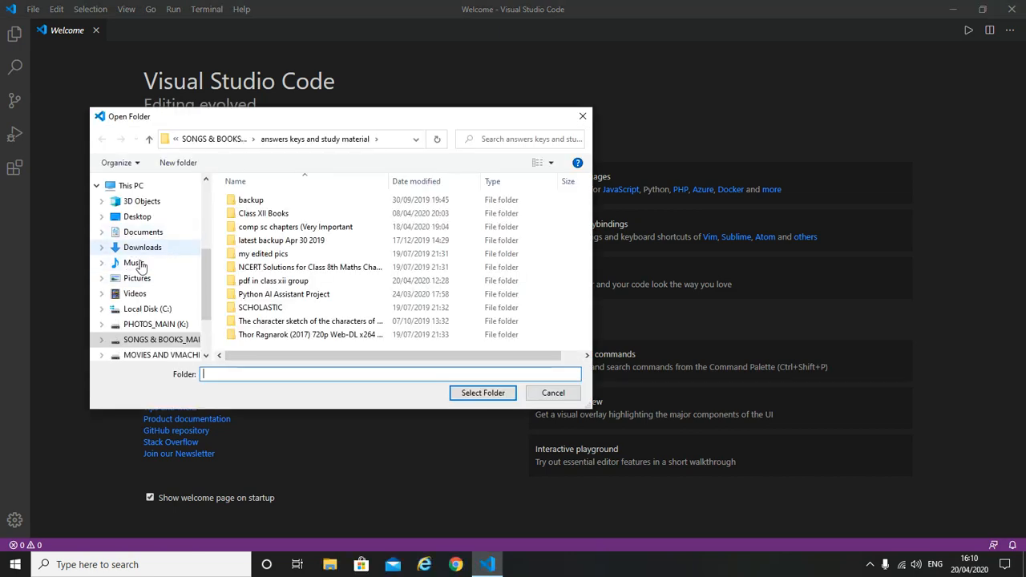
pyautogui.click(138, 231)
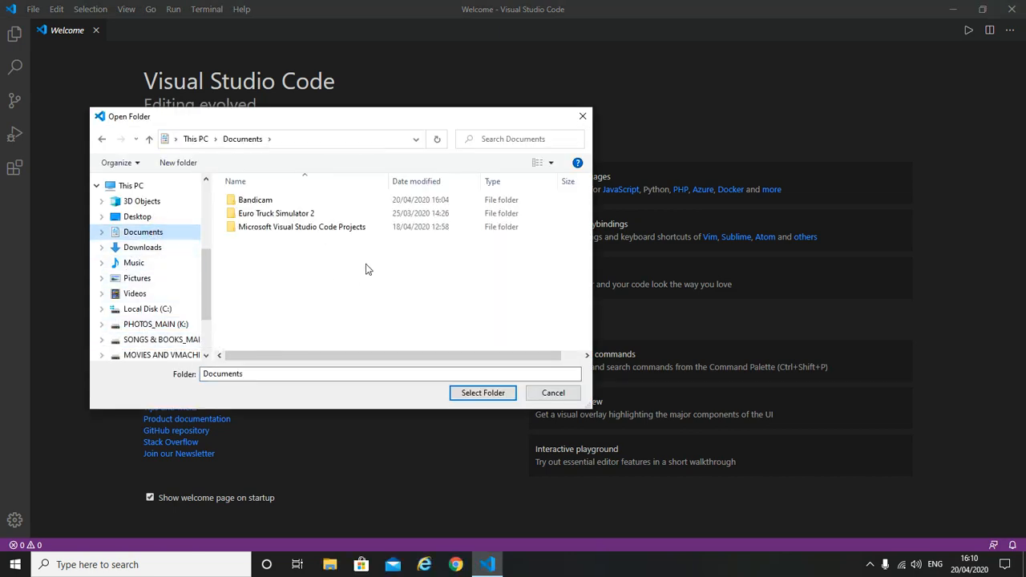
pyautogui.rightClick(326, 267)
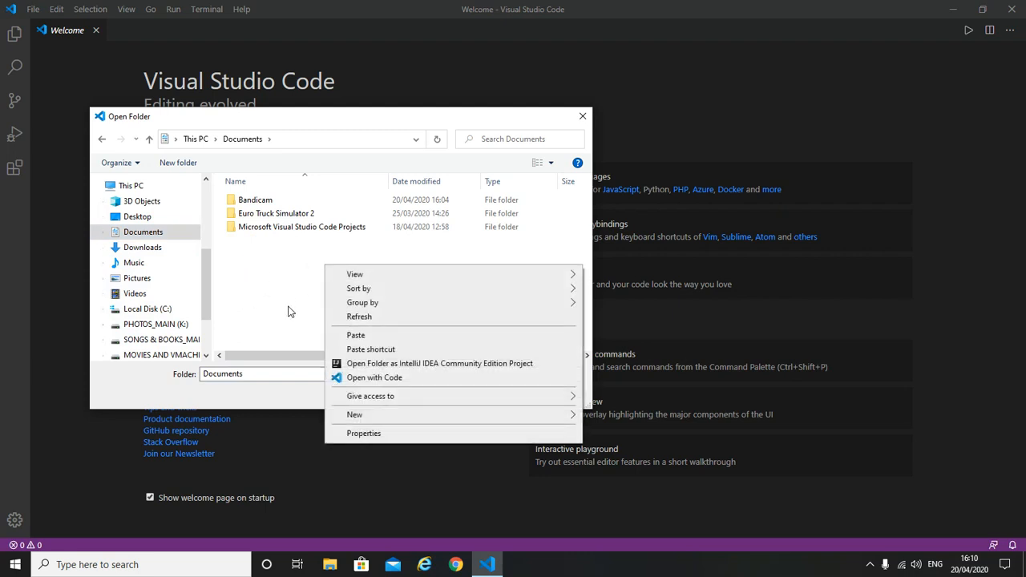
pyautogui.moveTo(435, 416)
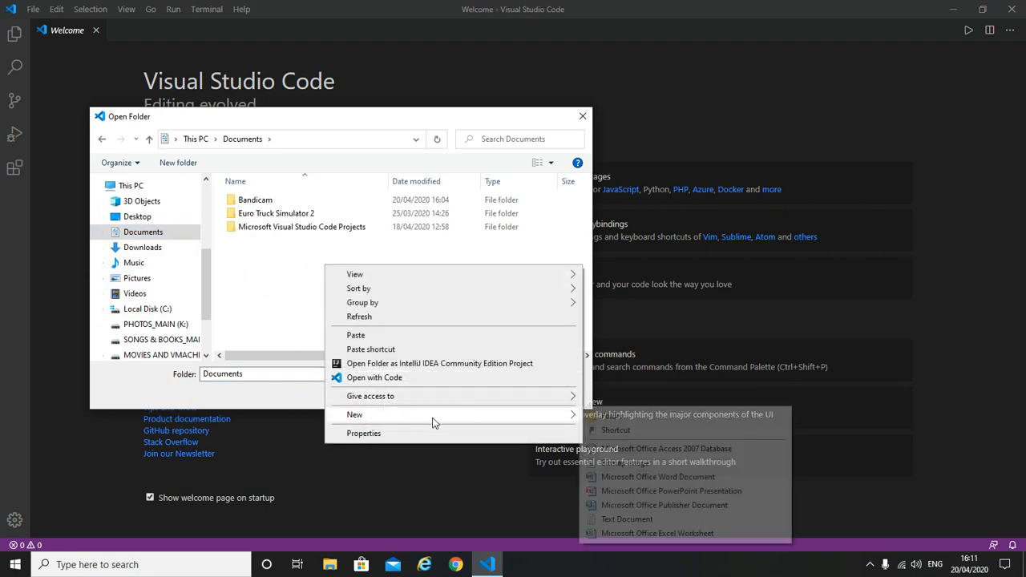
pyautogui.click(602, 414)
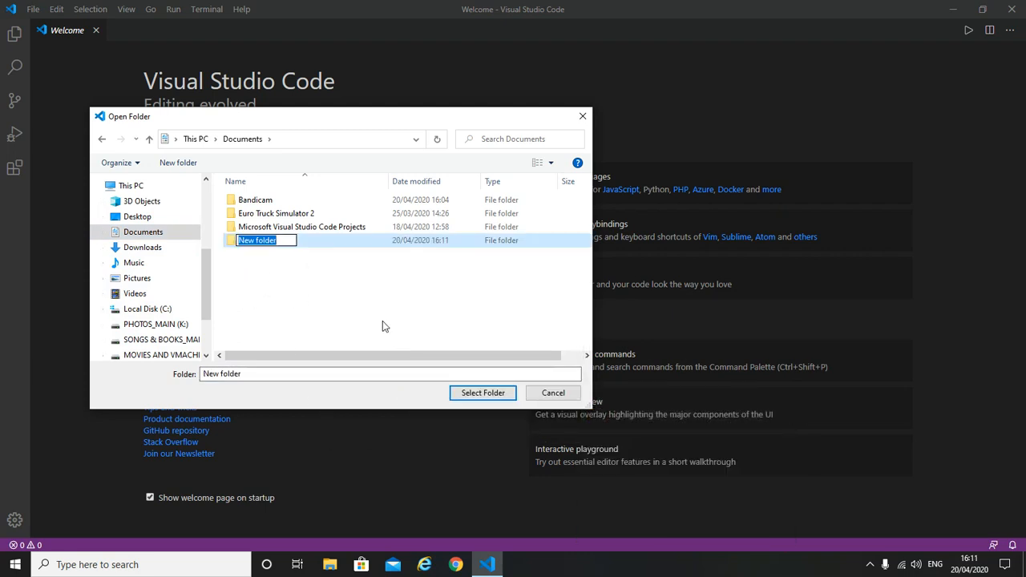
pyautogui.write('Vs C')
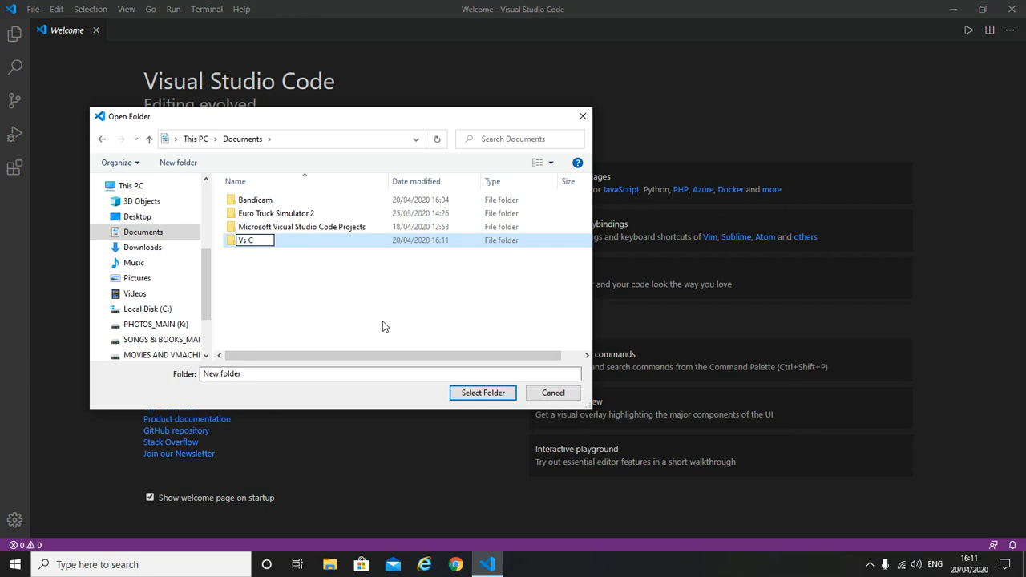
pyautogui.press('BackSpace')
pyautogui.press('BackSpace')
pyautogui.press('BackSpace')
pyautogui.write('S Code Projects')
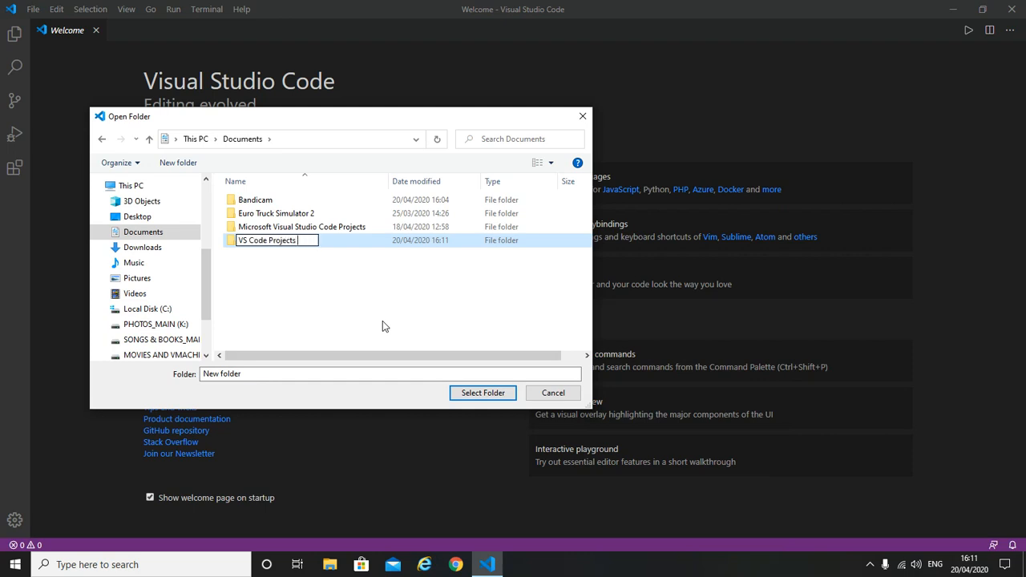
pyautogui.press('Return')
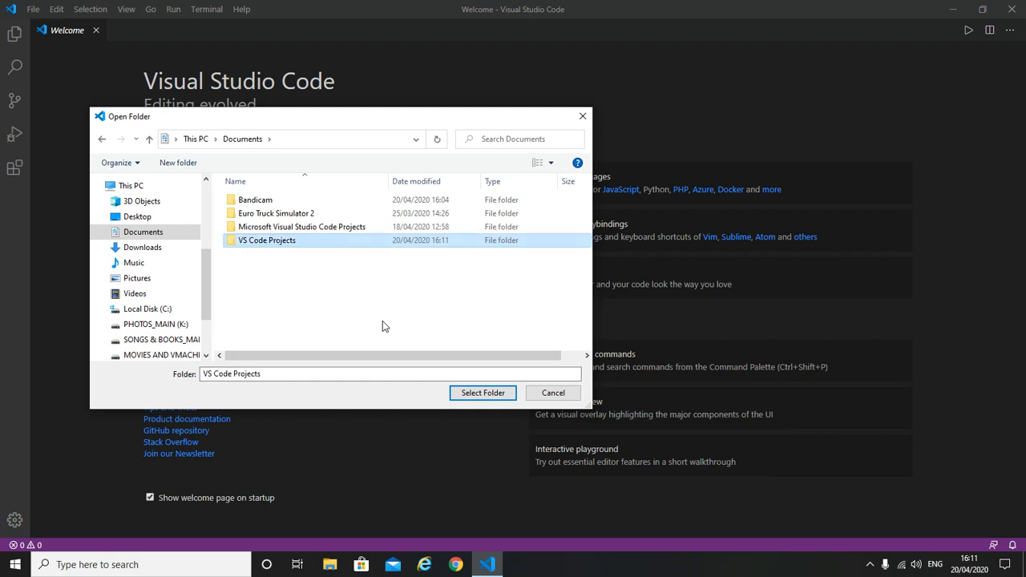
pyautogui.click(484, 395)
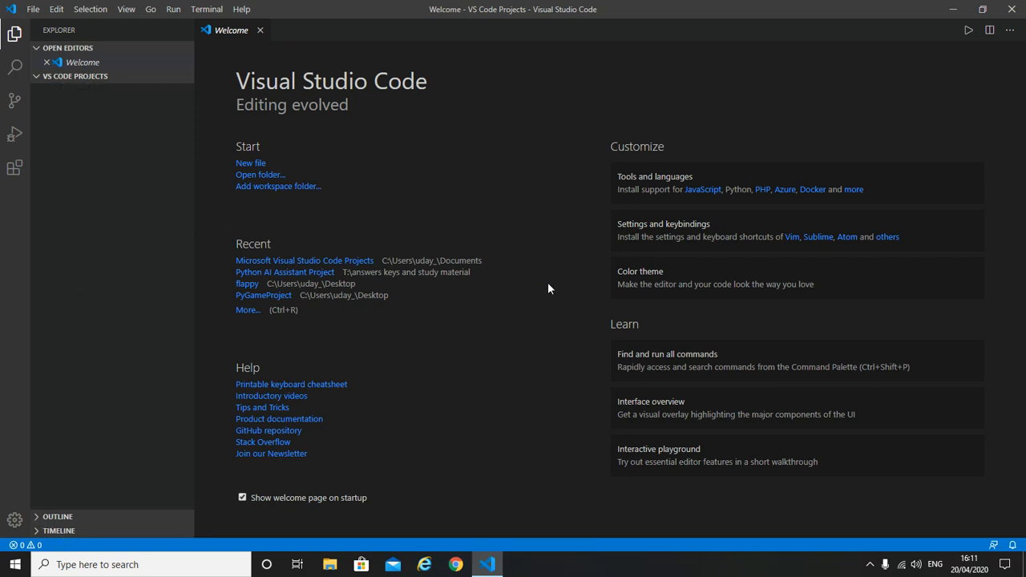
# Step: Look through the Explorer, Search, Source Control, Run and Extensions views, and return to the Explorer
pyautogui.click(13, 37)
pyautogui.click(13, 34)
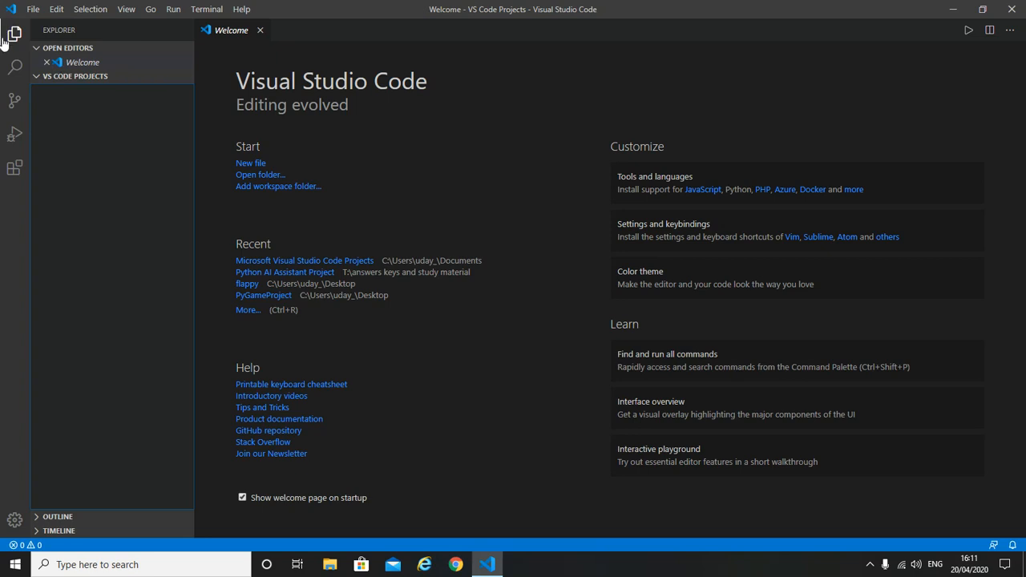
pyautogui.click(6, 69)
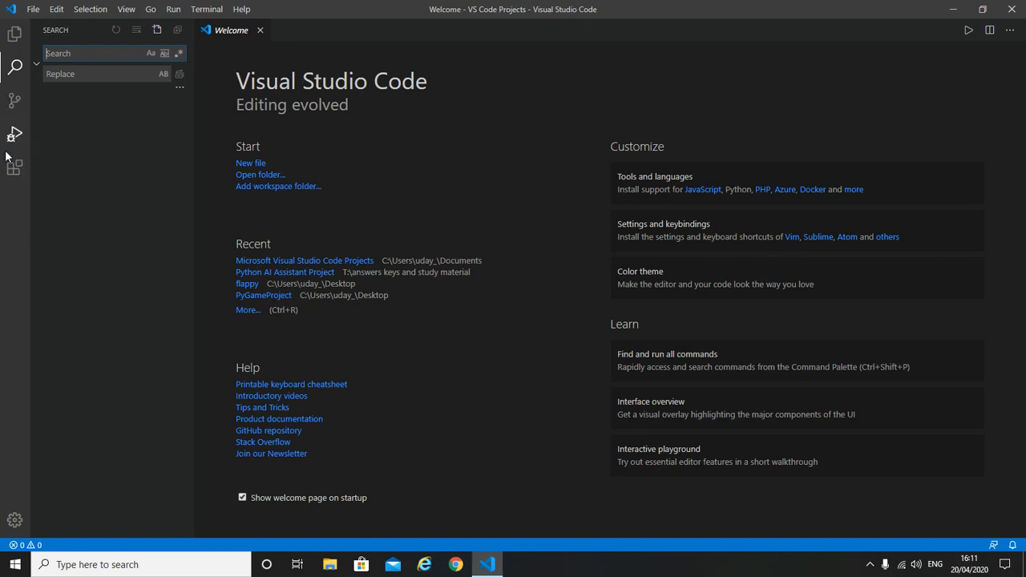
pyautogui.click(8, 108)
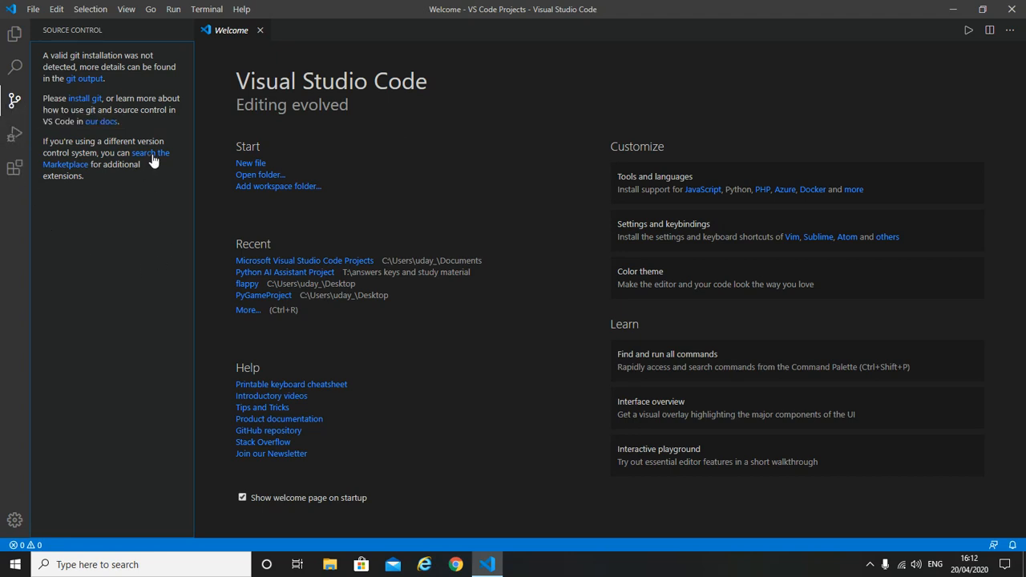
pyautogui.click(12, 138)
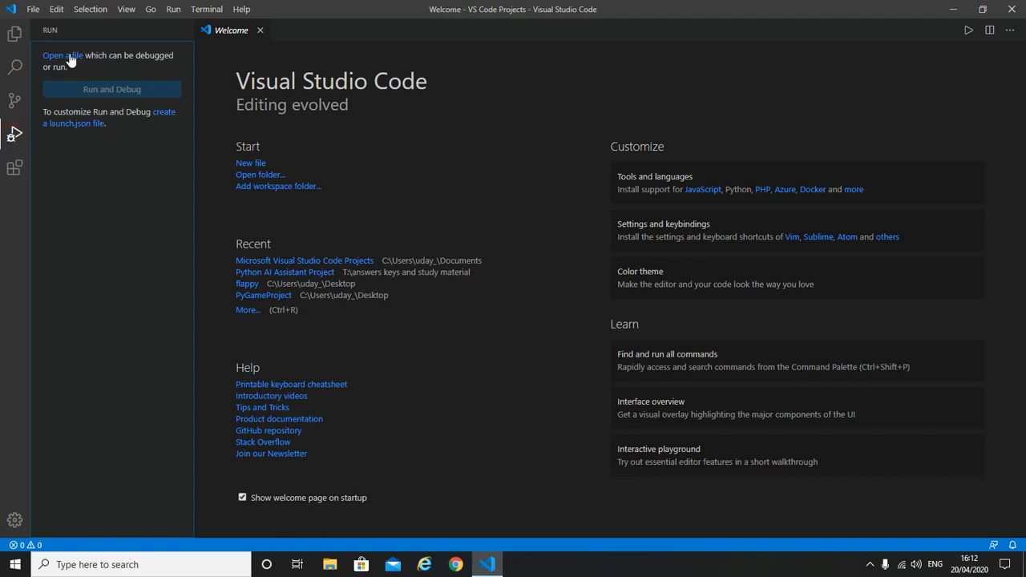
pyautogui.click(14, 176)
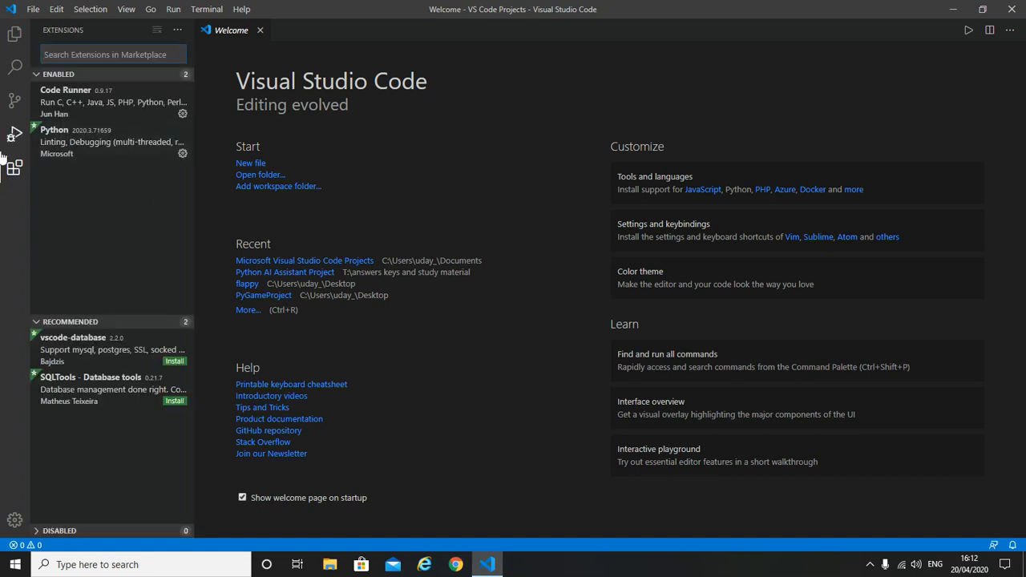
pyautogui.click(14, 34)
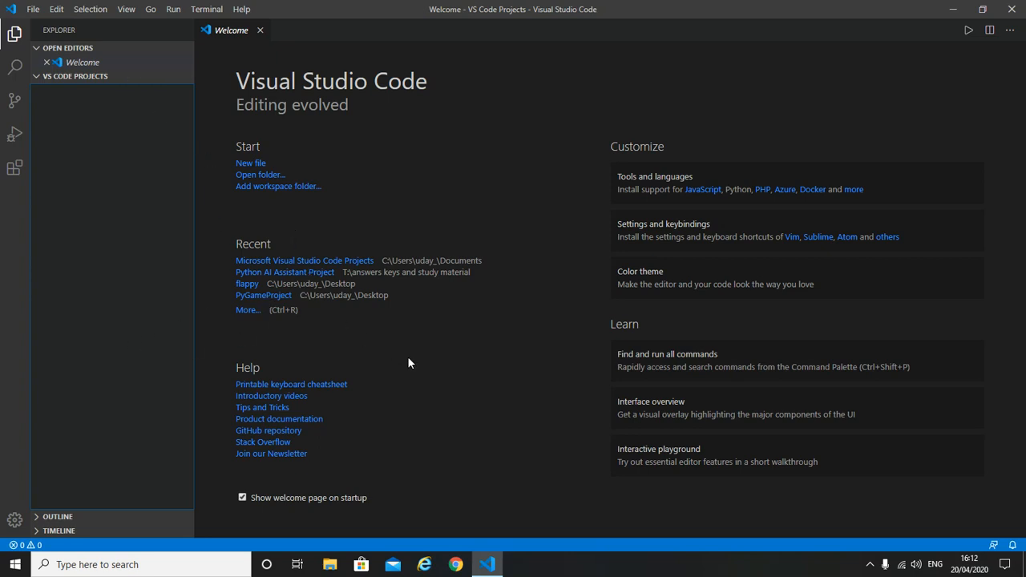
# Step: Search the extension marketplace for "python" and open the details page of Microsoft's Python extension
pyautogui.click(16, 170)
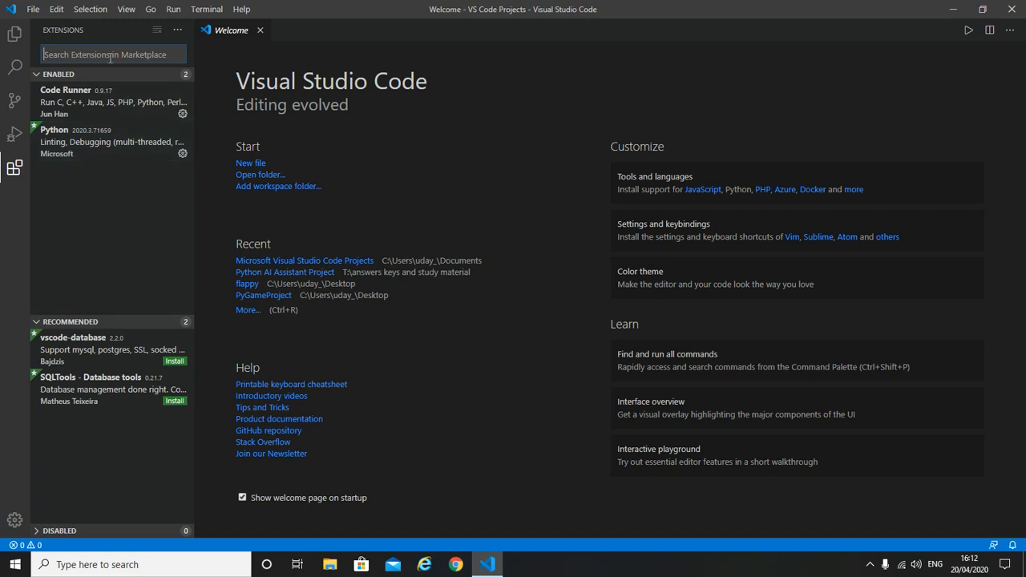
pyautogui.write('pyt')
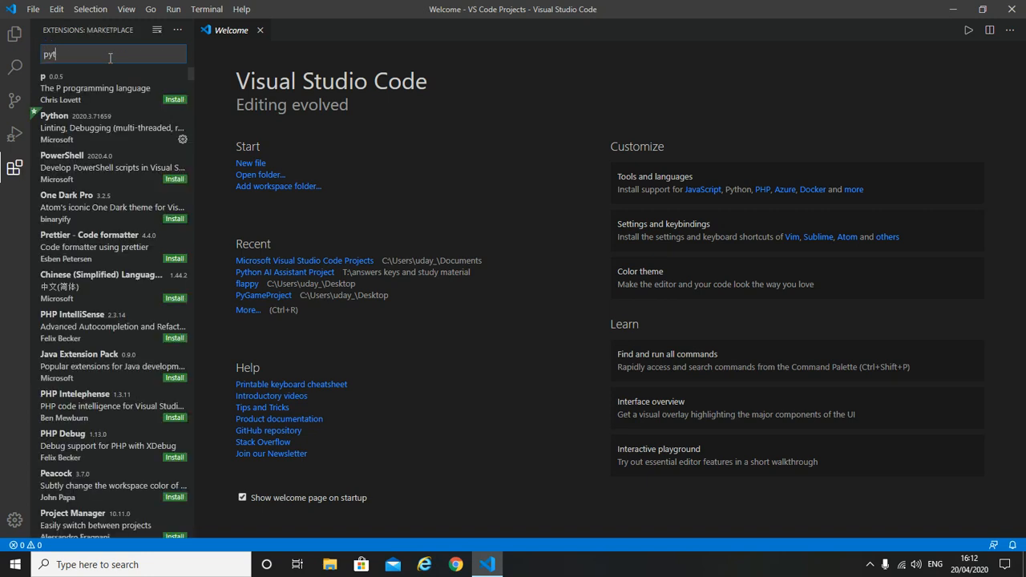
pyautogui.write('hon')
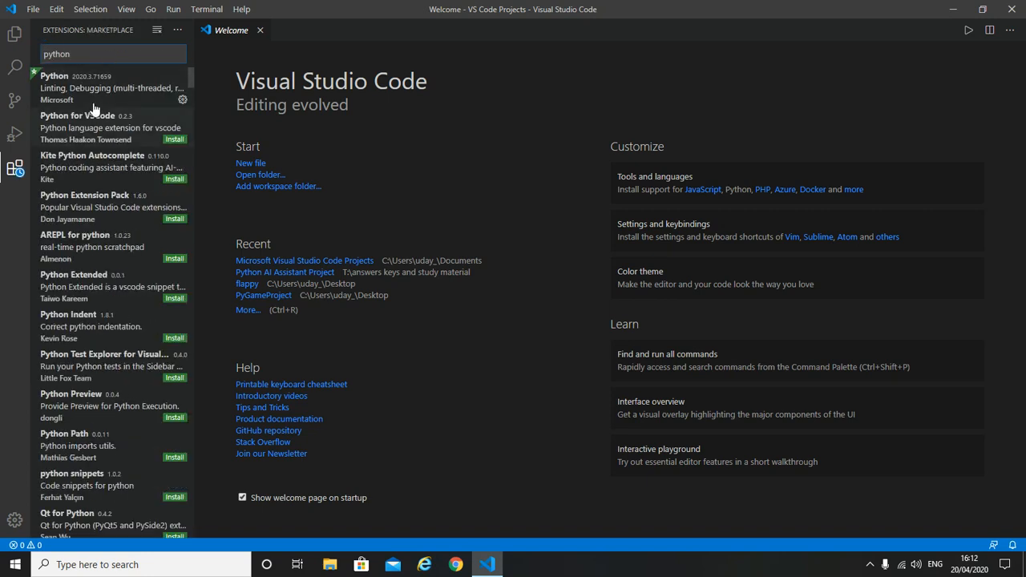
pyautogui.click(101, 98)
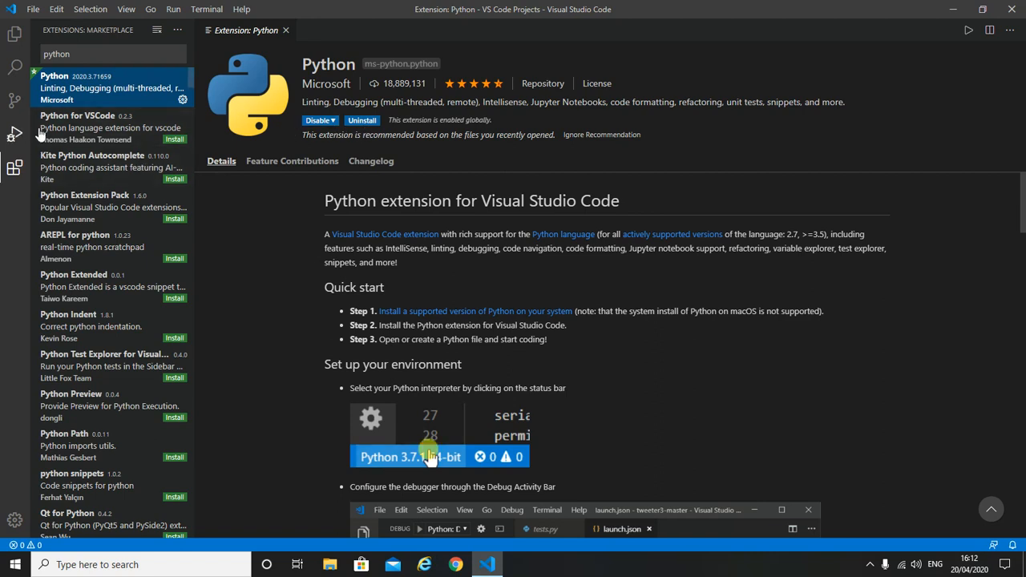
# Step: Close the Python extension page and create a new file named main.py in the VS Code Projects folder
pyautogui.click(14, 34)
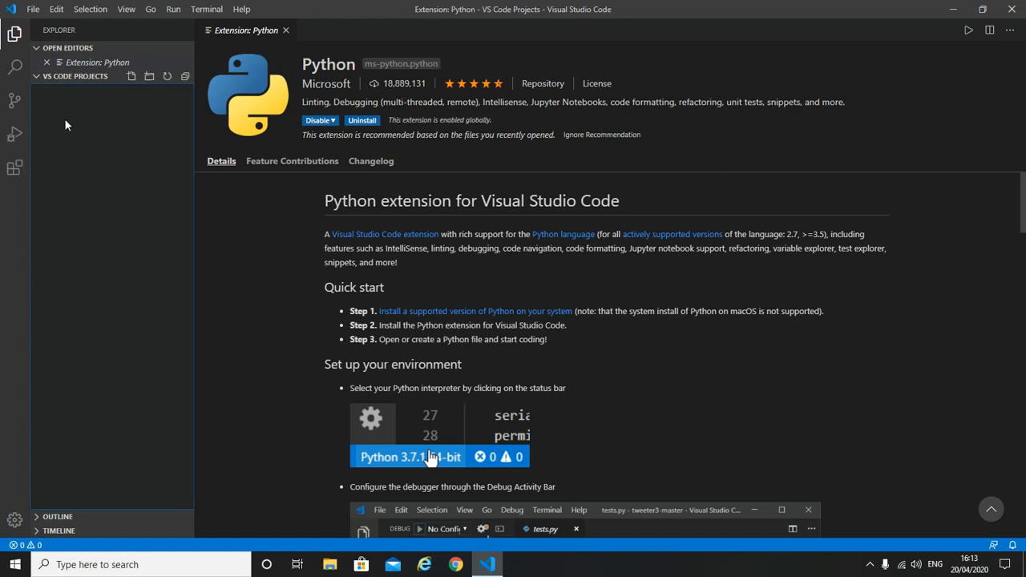
pyautogui.click(40, 77)
pyautogui.click(40, 77)
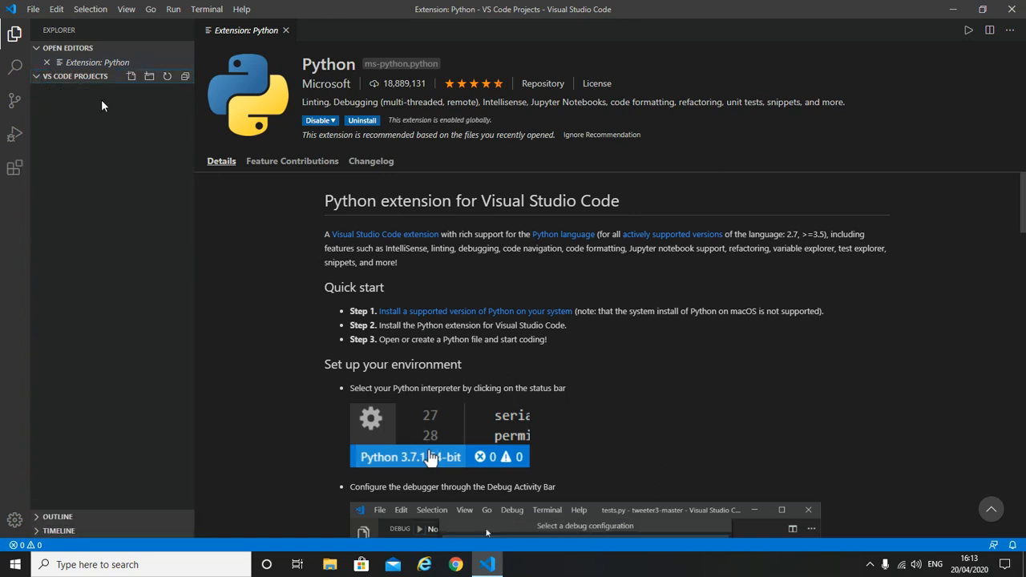
pyautogui.click(285, 30)
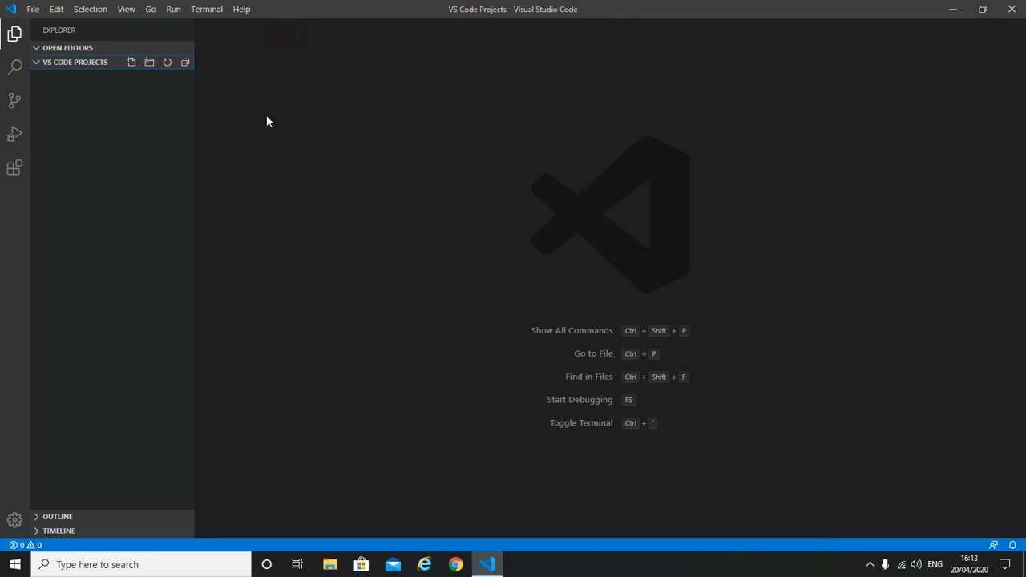
pyautogui.click(131, 62)
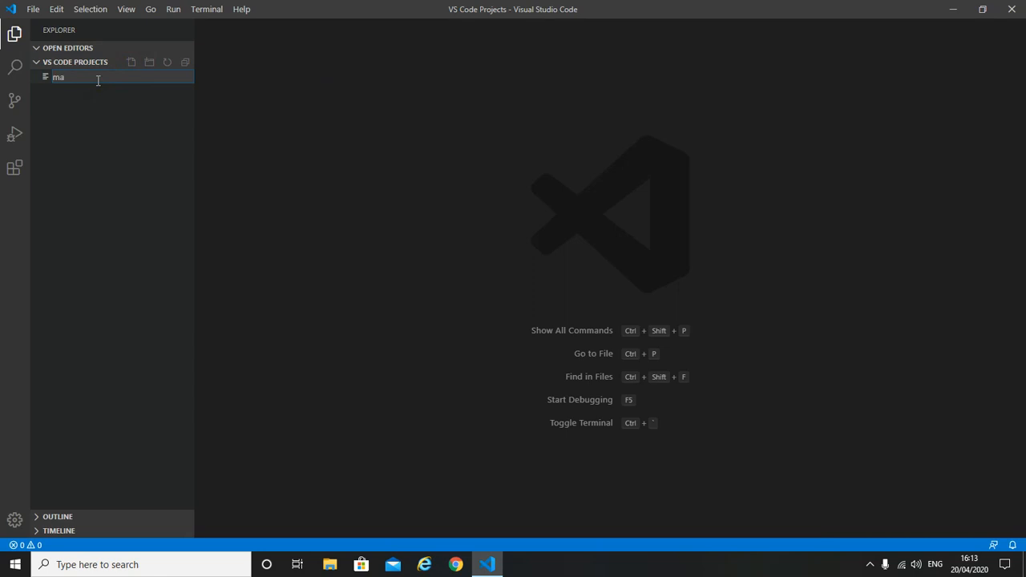
pyautogui.write('main.py')
pyautogui.press('Return')
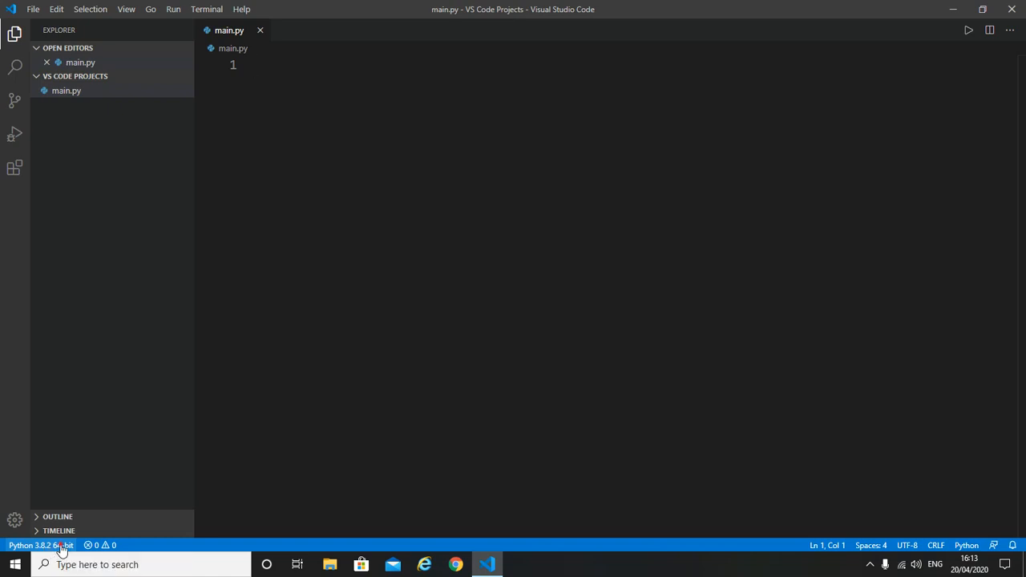
# Step: Select Python 3.8.2 64-bit at C:\Python\Python38\python.exe as the project's interpreter
pyautogui.click(58, 546)
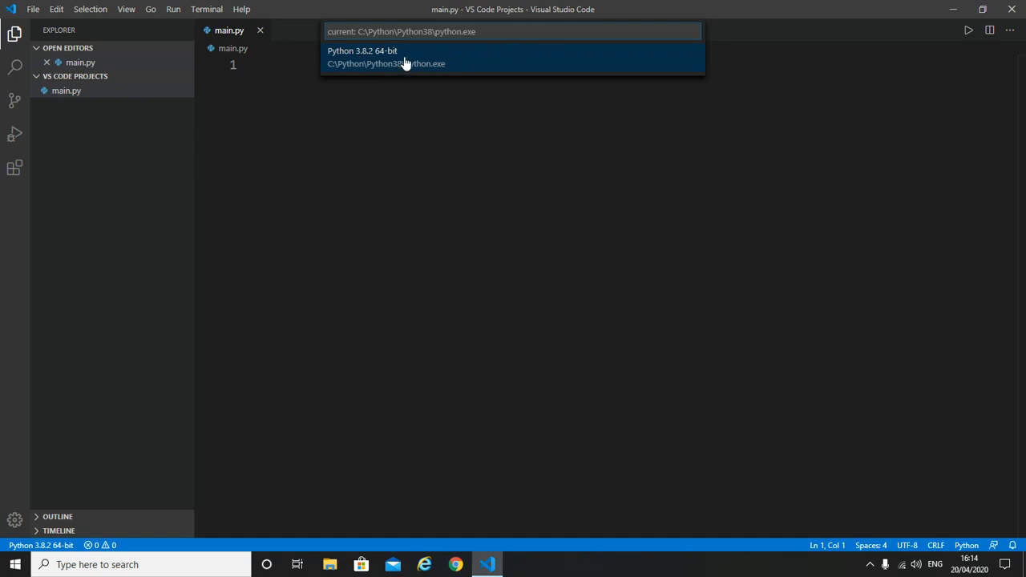
pyautogui.click(465, 59)
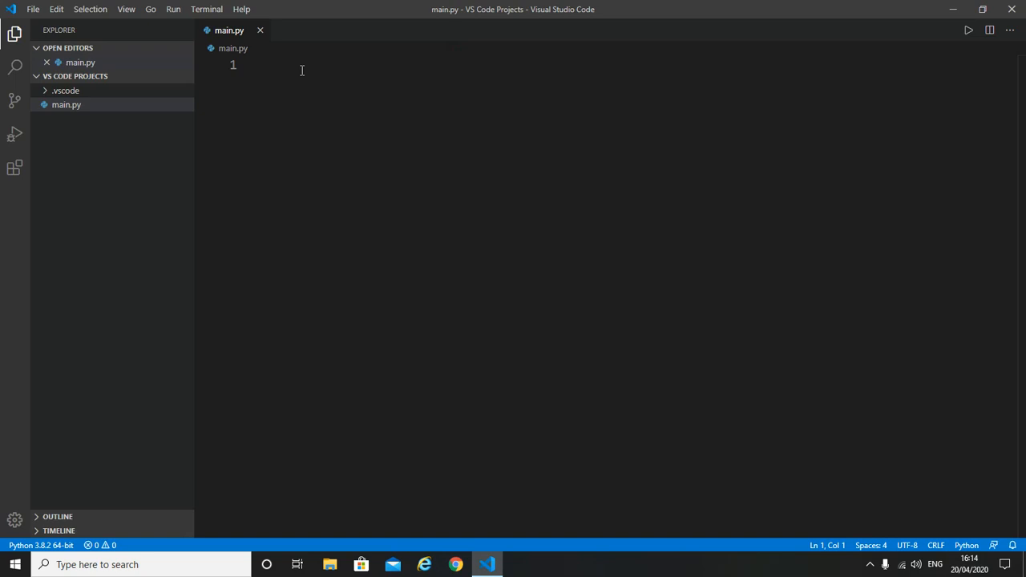
# Step: Define a function firstprog() in main.py whose body prints "Hello World"
pyautogui.write('def ')
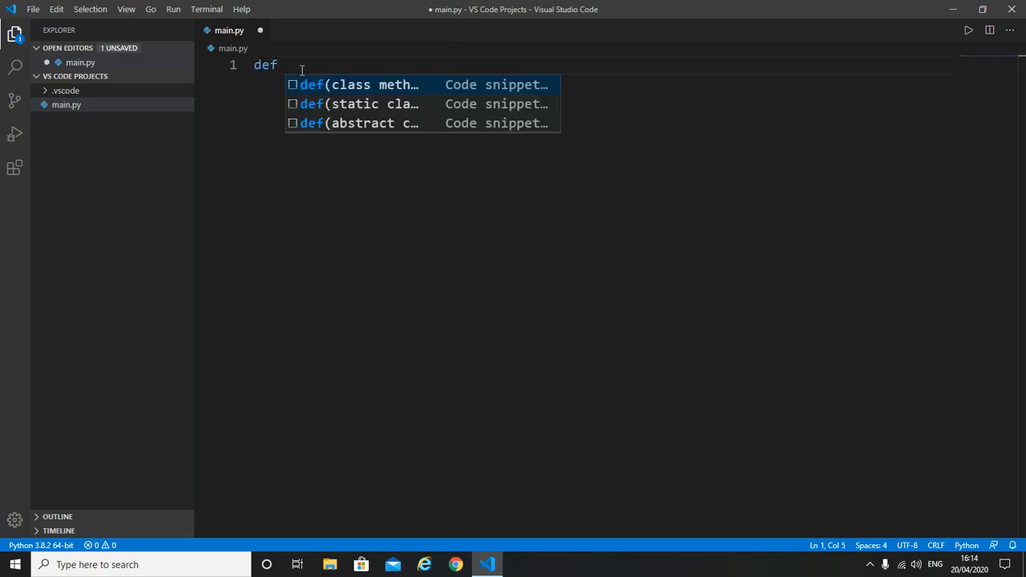
pyautogui.write('first')
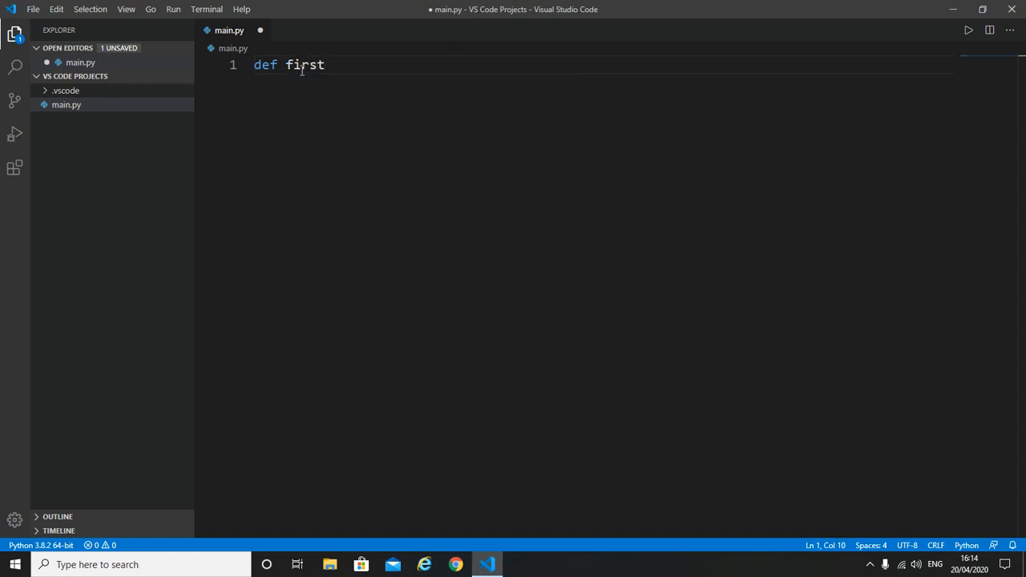
pyautogui.press('BackSpace')
pyautogui.write('tprog():')
pyautogui.press('Return')
pyautogui.write('print(')
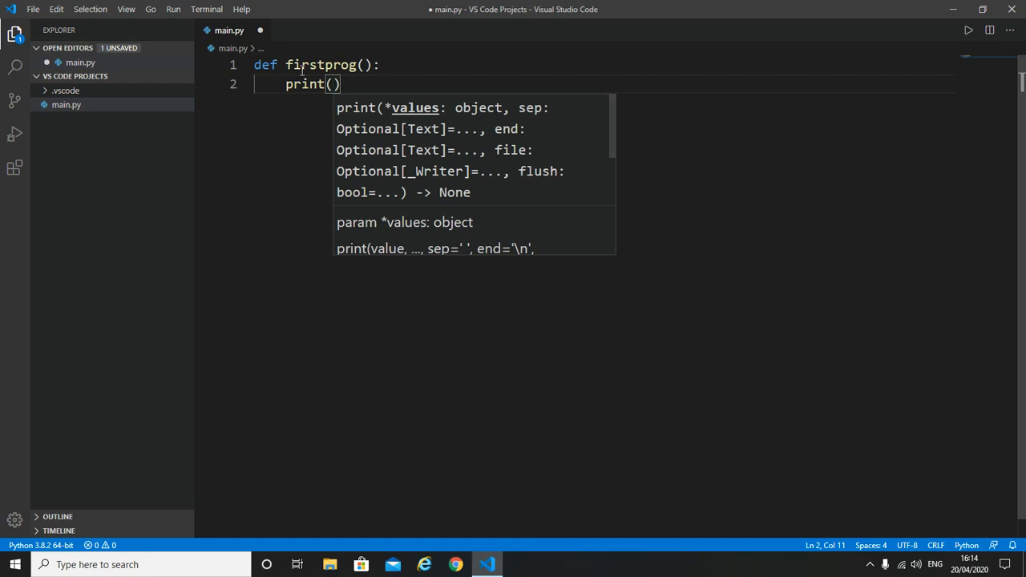
pyautogui.write('"Hello ')
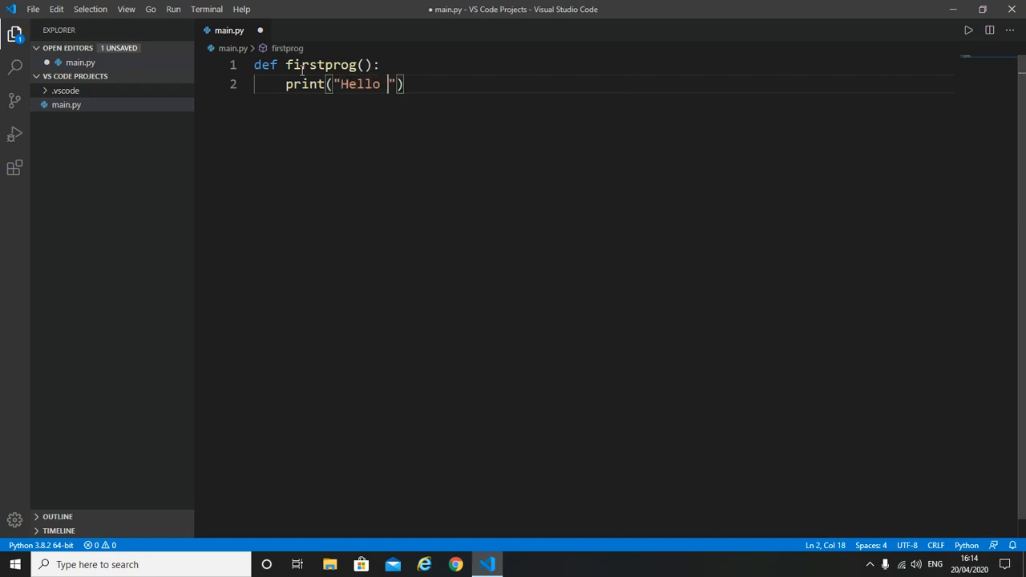
pyautogui.write('World')
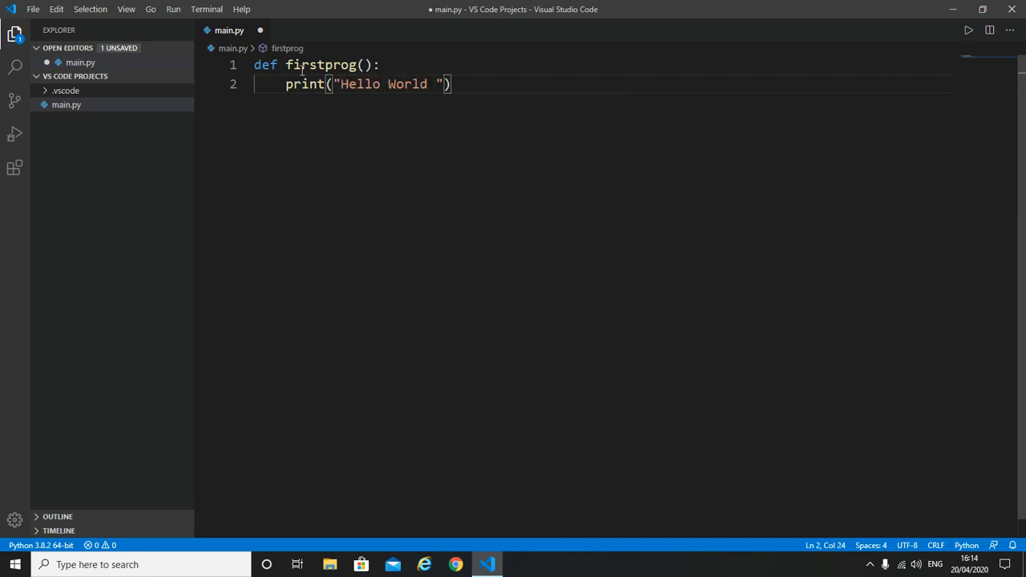
pyautogui.press('BackSpace')
pyautogui.click(498, 86)
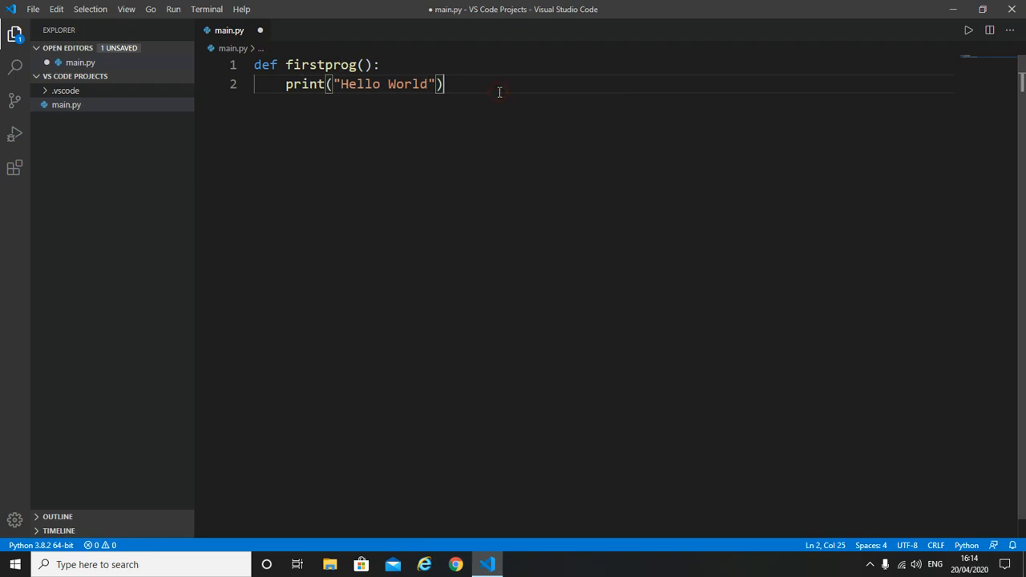
pyautogui.rightClick(417, 169)
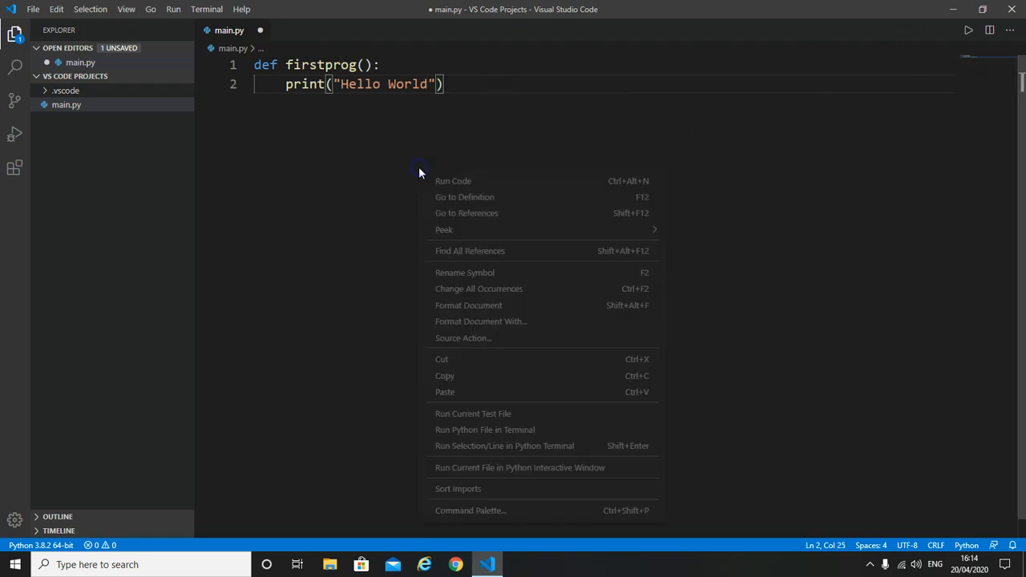
pyautogui.click(371, 133)
pyautogui.rightClick(342, 150)
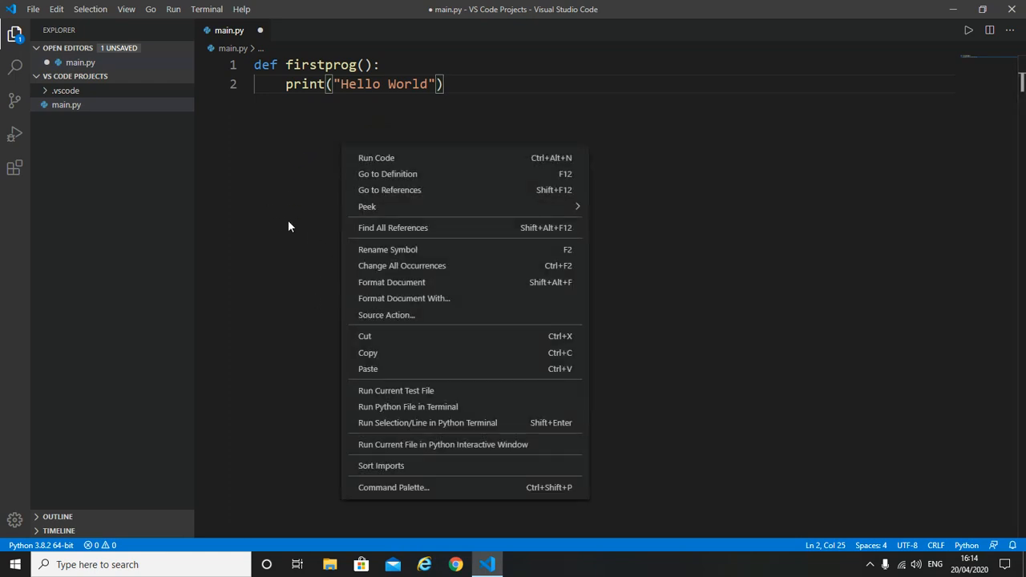
pyautogui.click(316, 298)
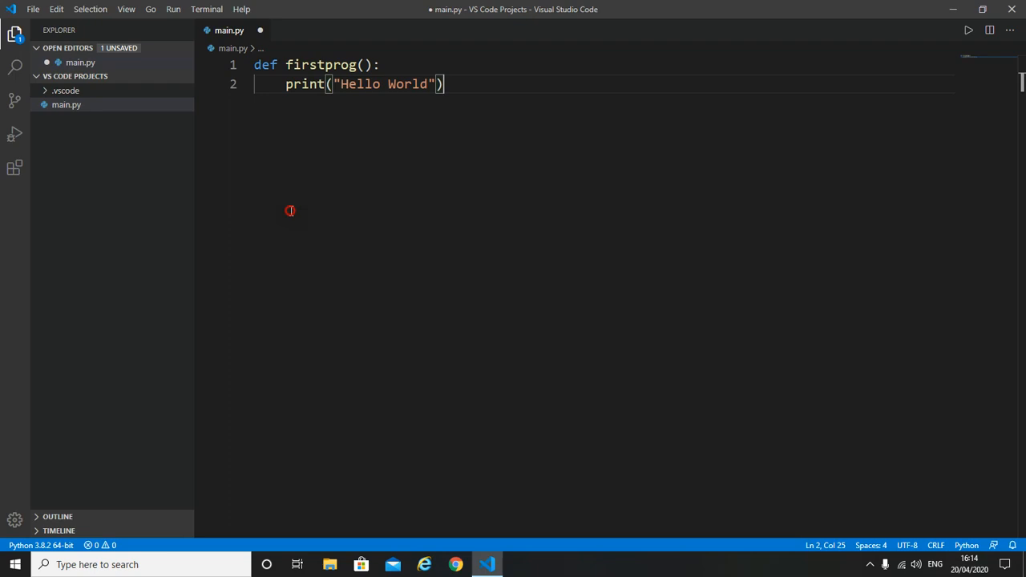
pyautogui.rightClick(382, 200)
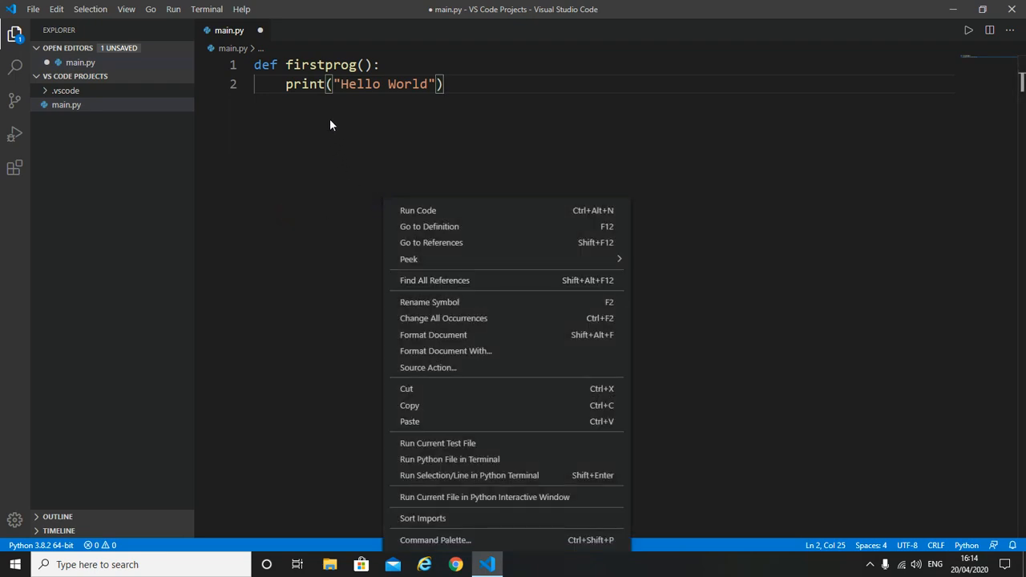
pyautogui.click(402, 147)
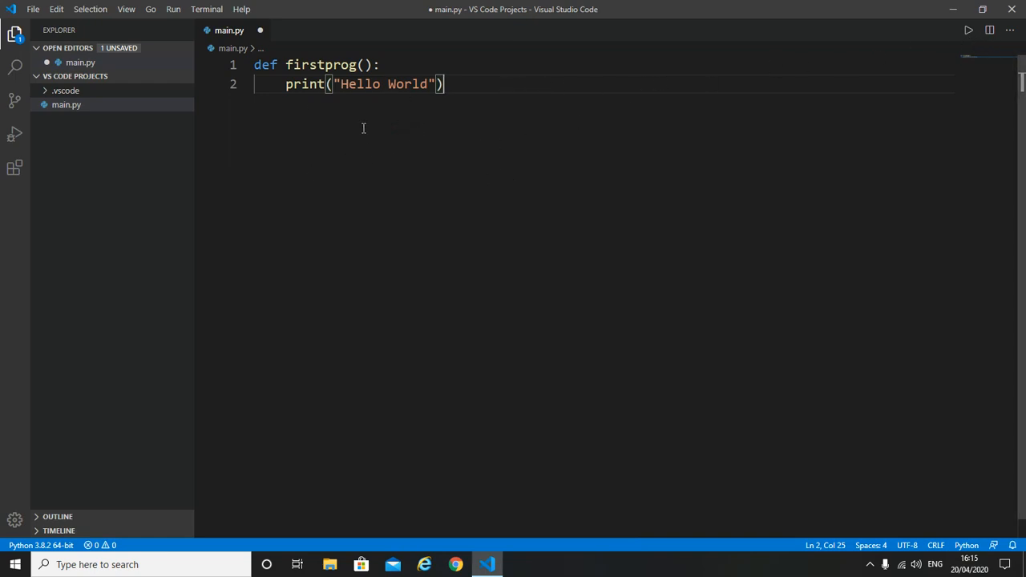
# Step: Run main.py as a Python file in the terminal
pyautogui.click(465, 84)
pyautogui.rightClick(533, 120)
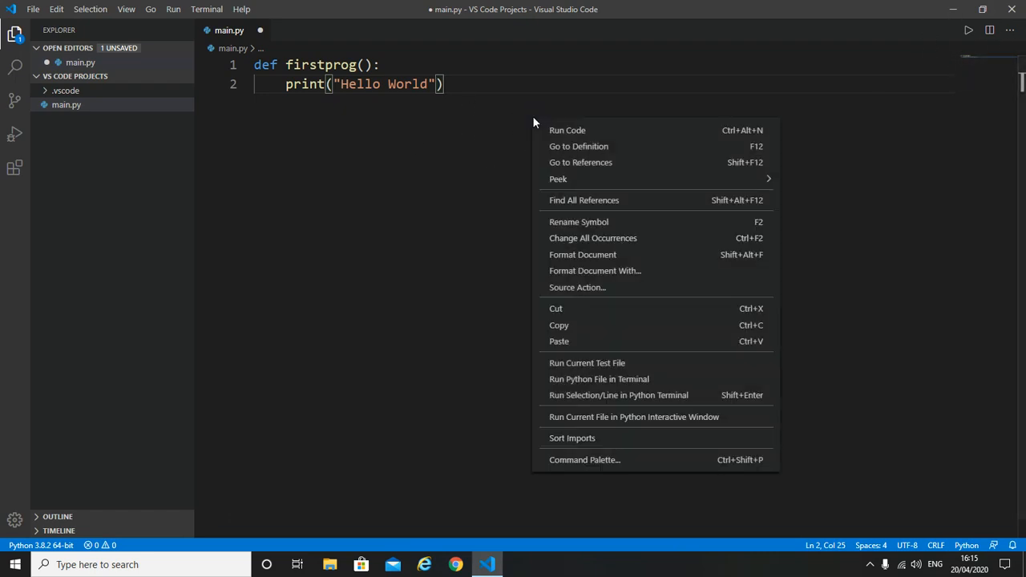
pyautogui.click(615, 381)
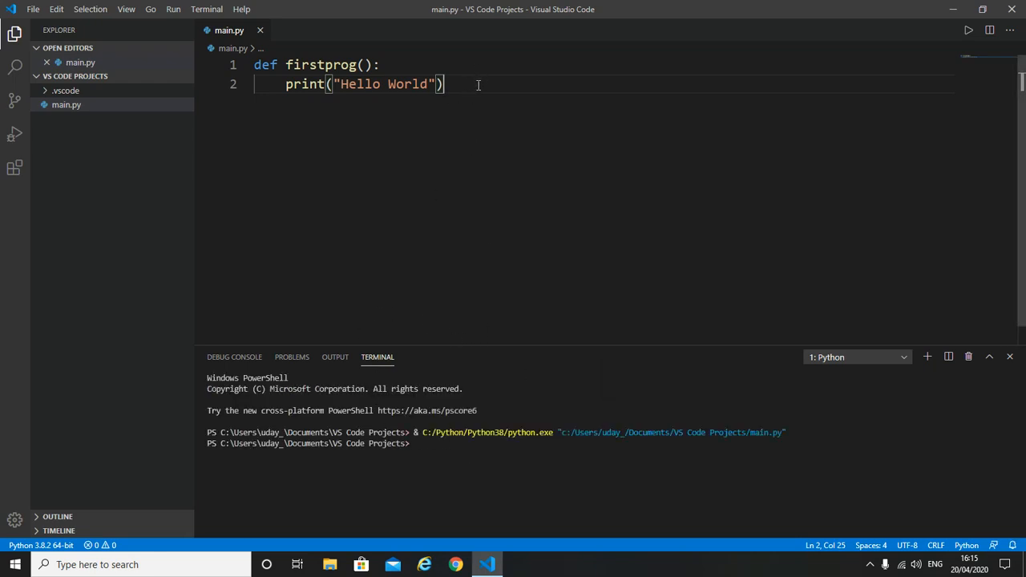
# Step: Add an unindented firstprog() call on line 4, leaving a blank line after the function definition
pyautogui.press('Return')
pyautogui.press('Return')
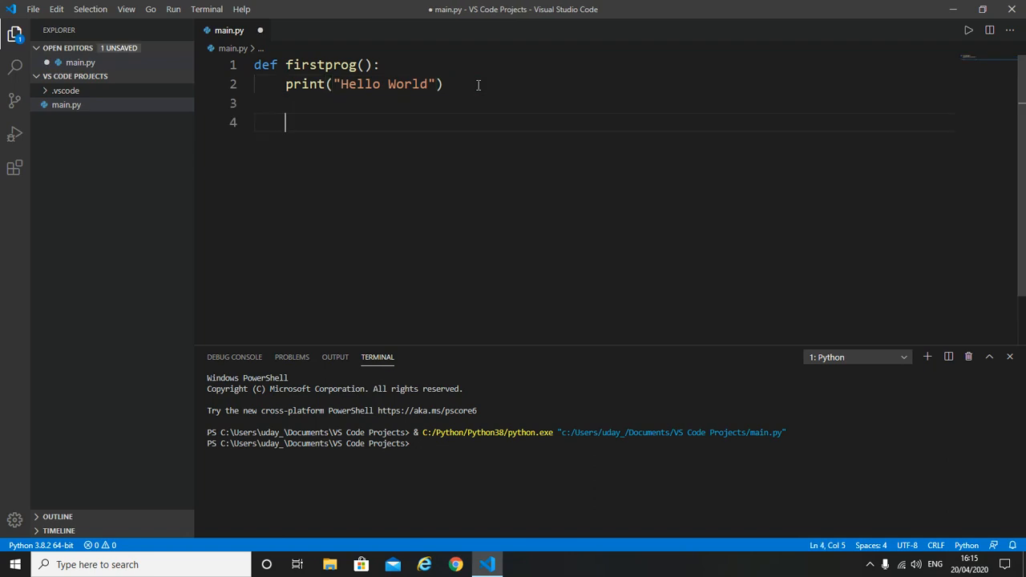
pyautogui.press('BackSpace')
pyautogui.write('fir')
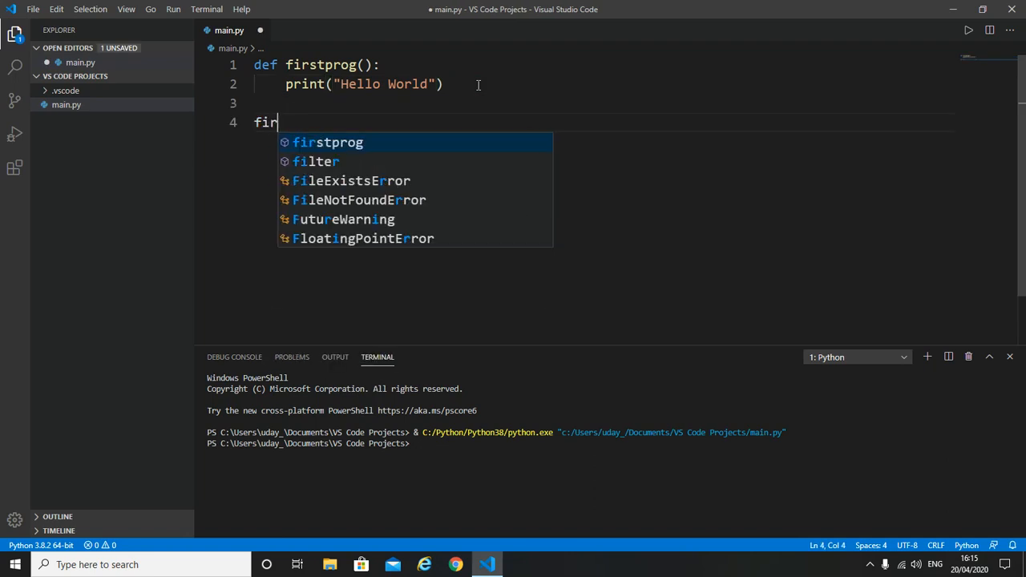
pyautogui.write('stprog(')
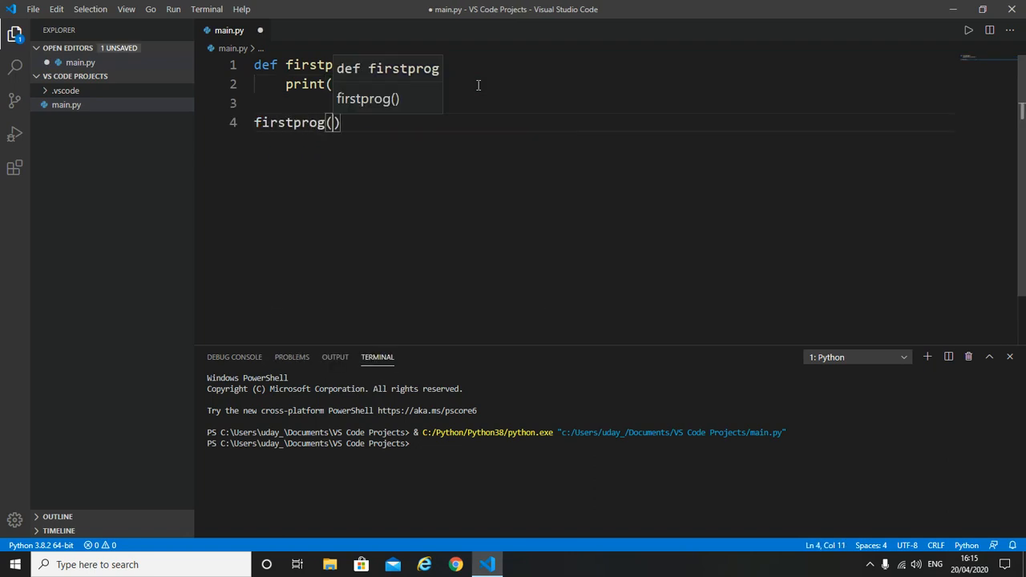
pyautogui.write(')')
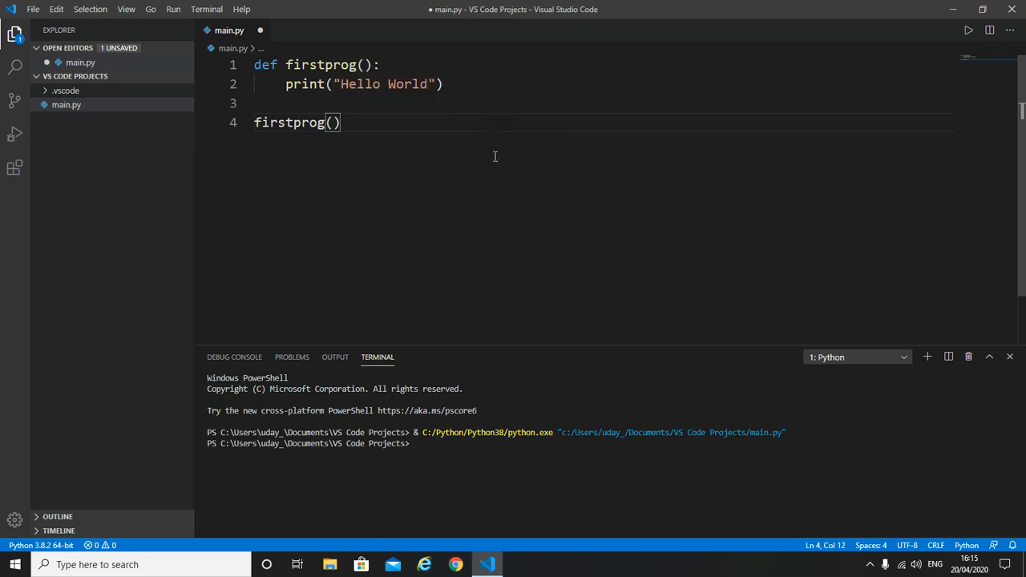
# Step: Run main.py as a Python file in the terminal, and run it again with the Run Code command
pyautogui.rightClick(496, 160)
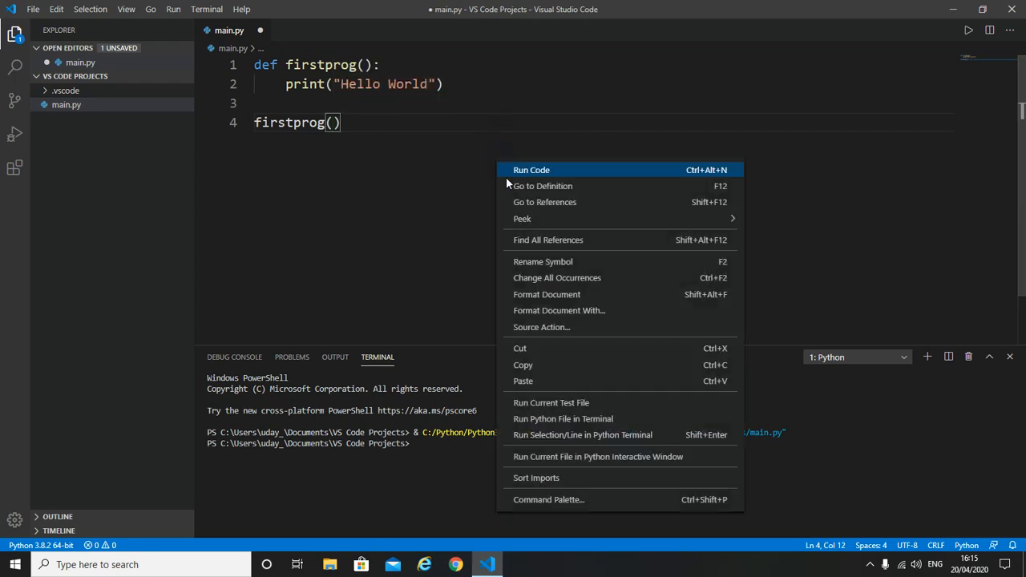
pyautogui.click(527, 419)
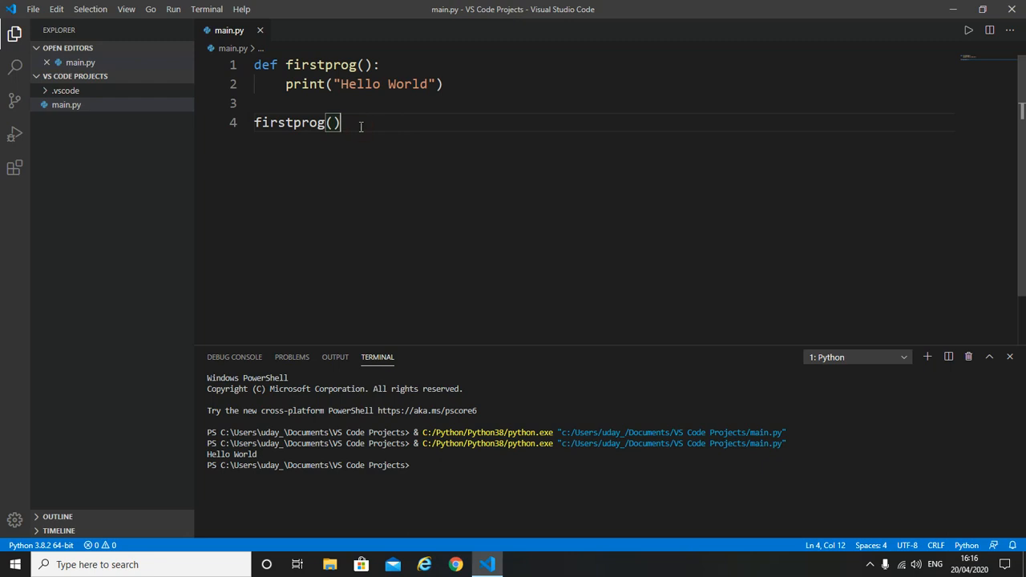
pyautogui.hotkey('ctrl', 'alt', 'n')
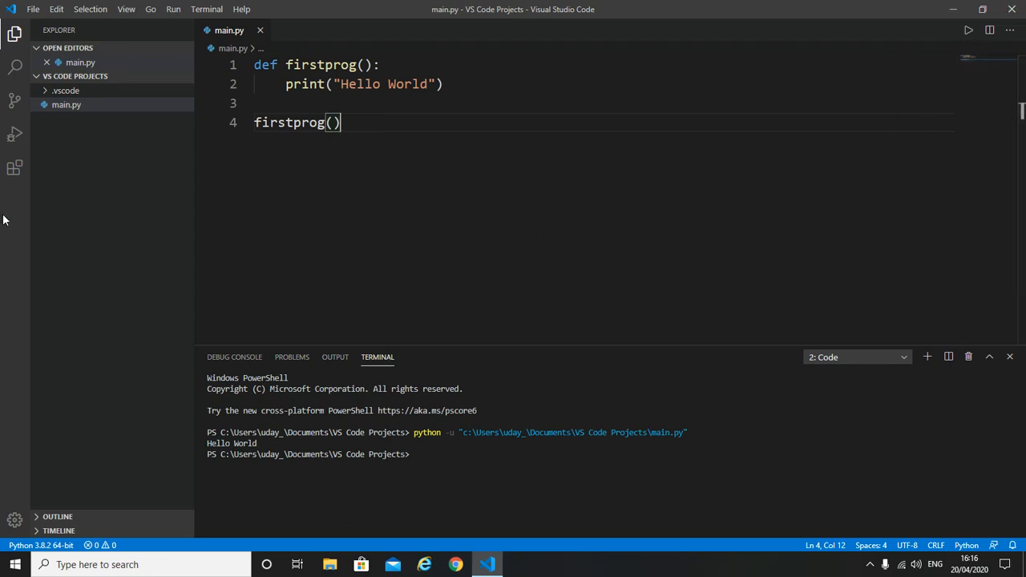
# Step: Search the extension marketplace for "code runn", view the Code Runner extension's details page, and return to the Explorer
pyautogui.click(14, 168)
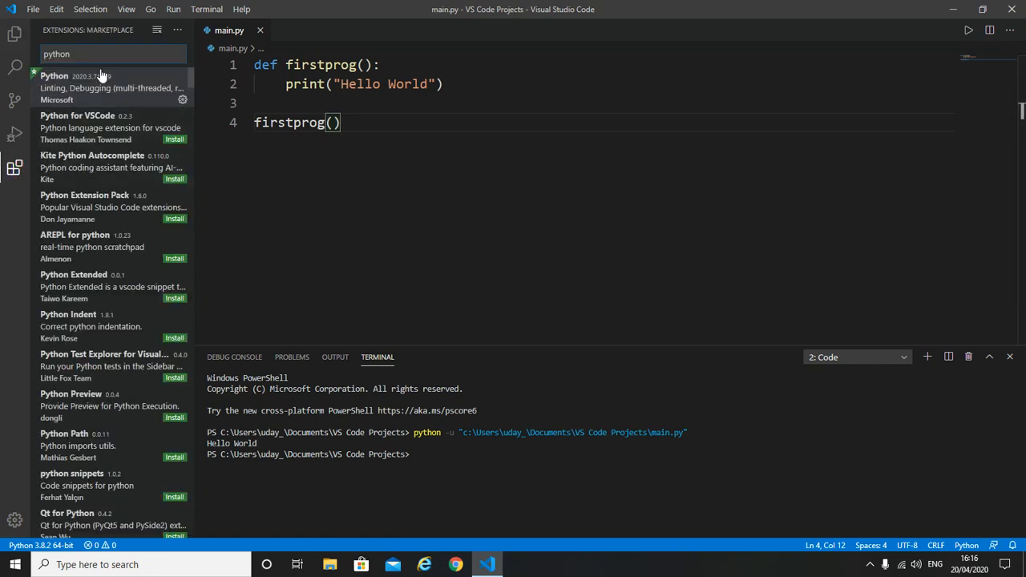
pyautogui.moveTo(90, 57); pyautogui.dragTo(1, 64)
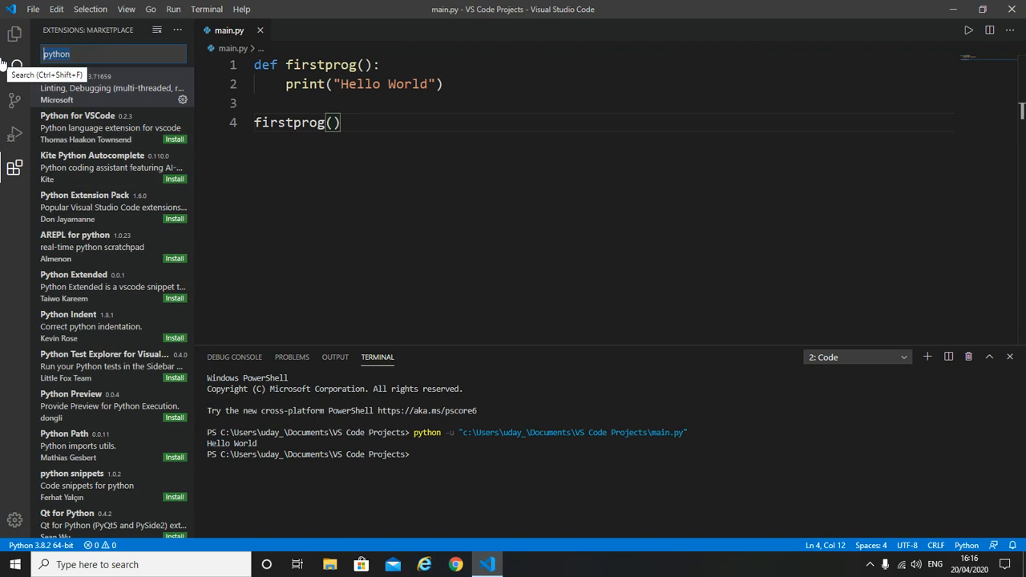
pyautogui.write('co')
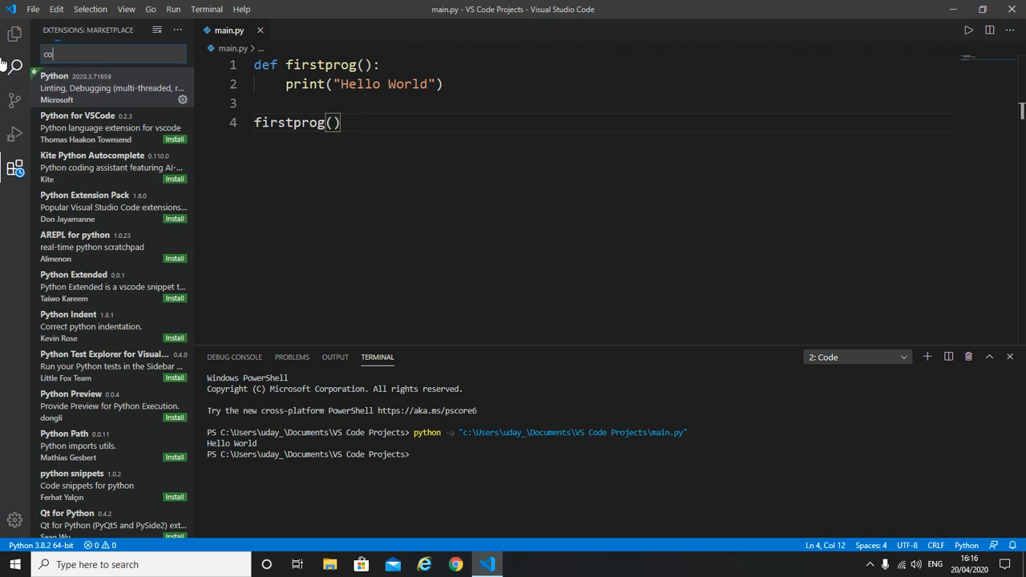
pyautogui.write('ode')
pyautogui.press('BackSpace')
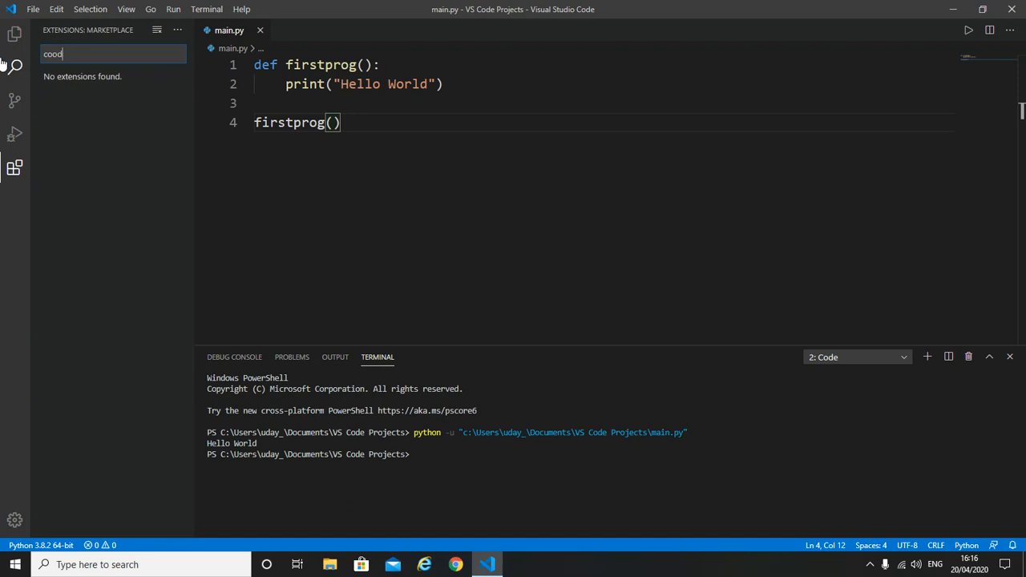
pyautogui.write('de ')
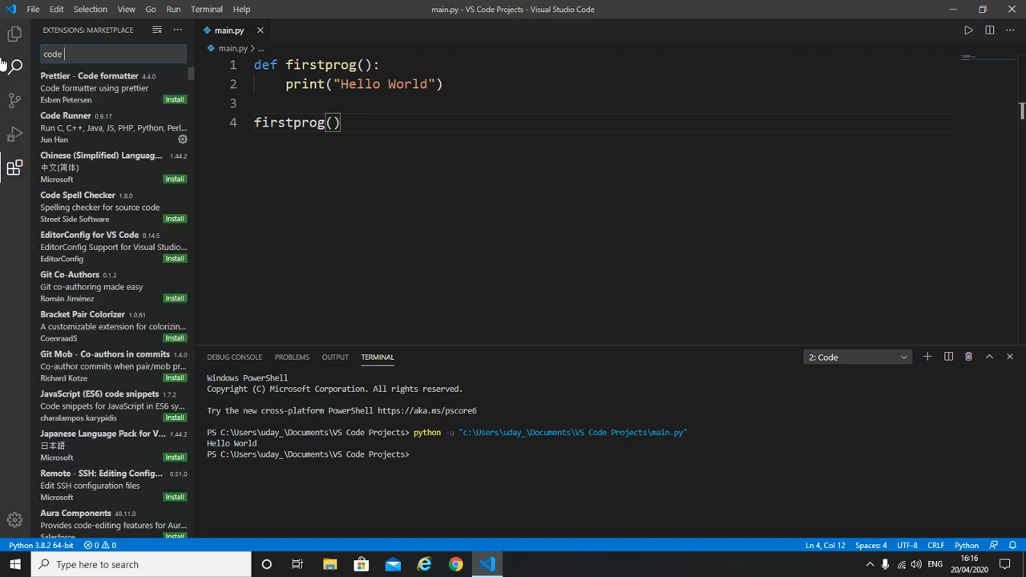
pyautogui.write('runn')
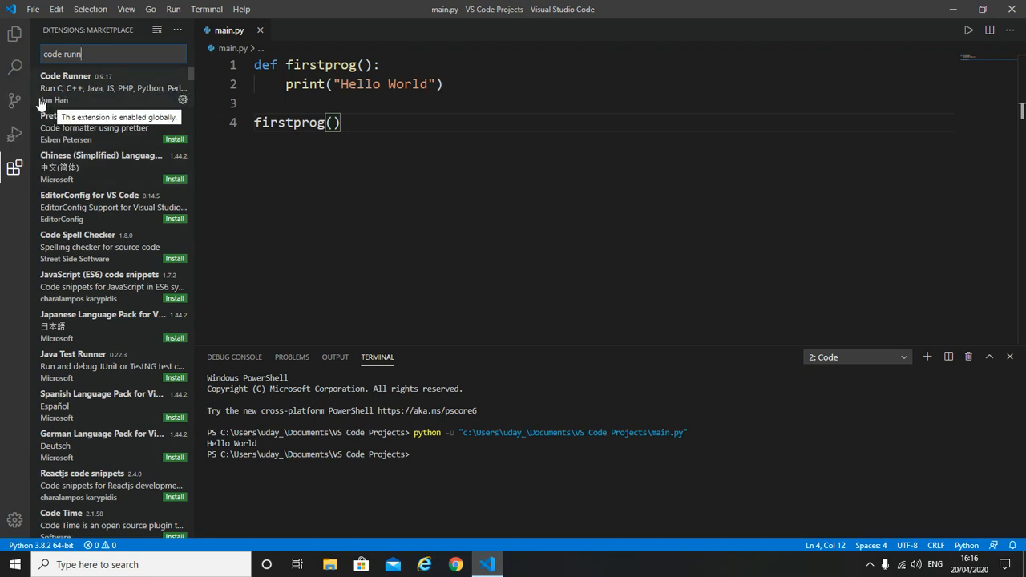
pyautogui.click(55, 103)
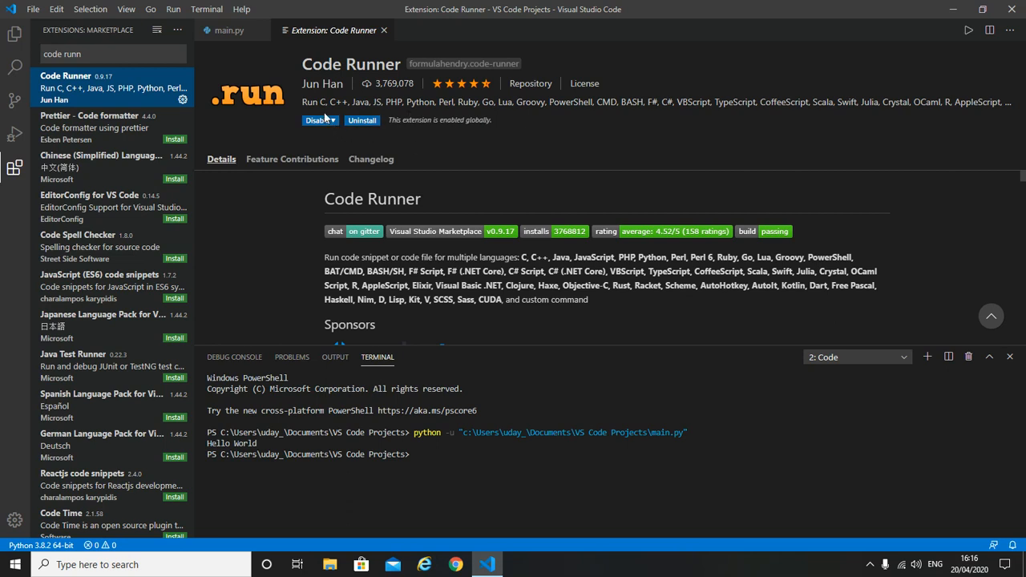
pyautogui.click(383, 32)
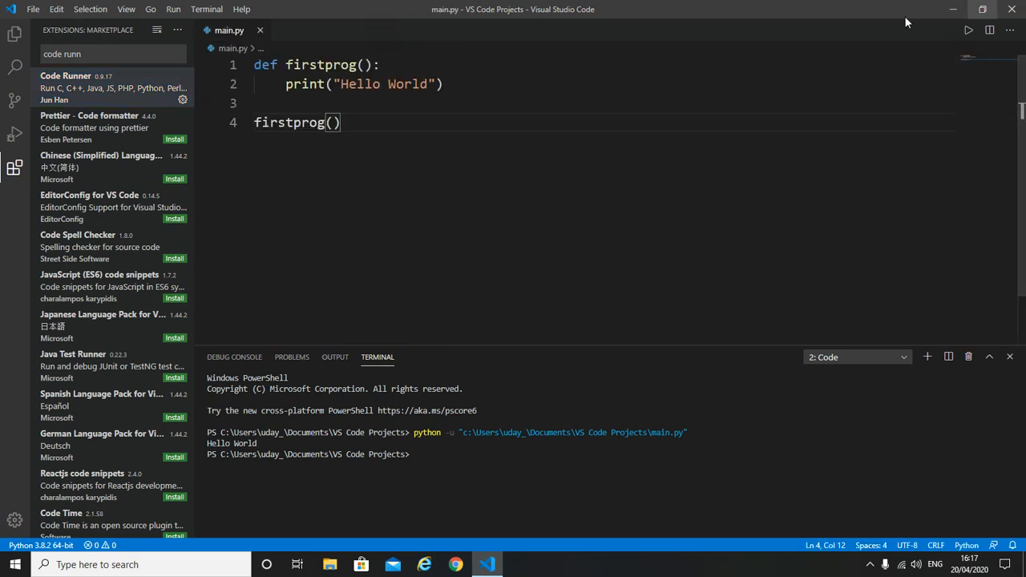
pyautogui.click(13, 35)
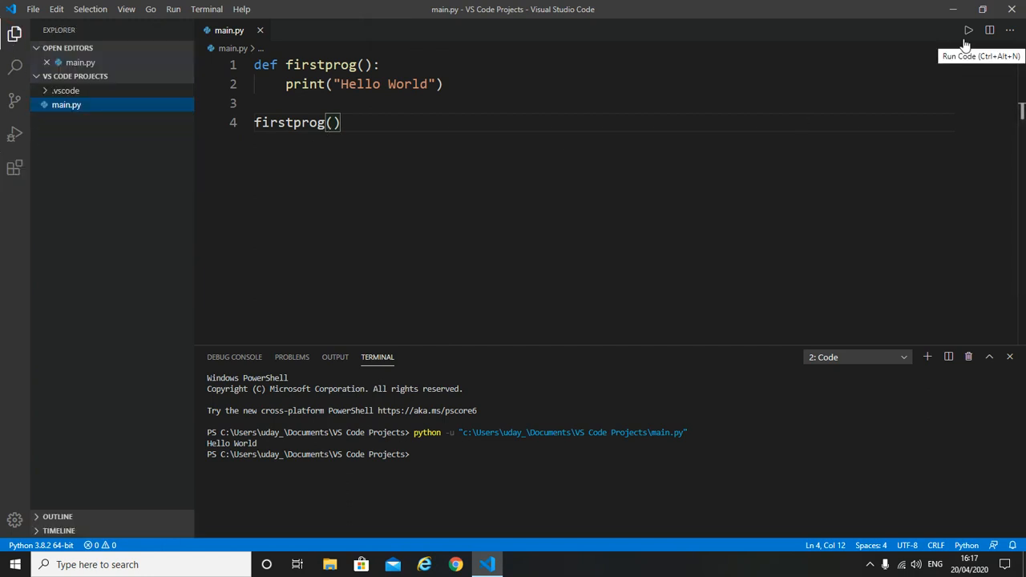
# Step: Compare the Output view with the Terminal view, including whether the Output view accepts input, and return to the Terminal
pyautogui.click(335, 358)
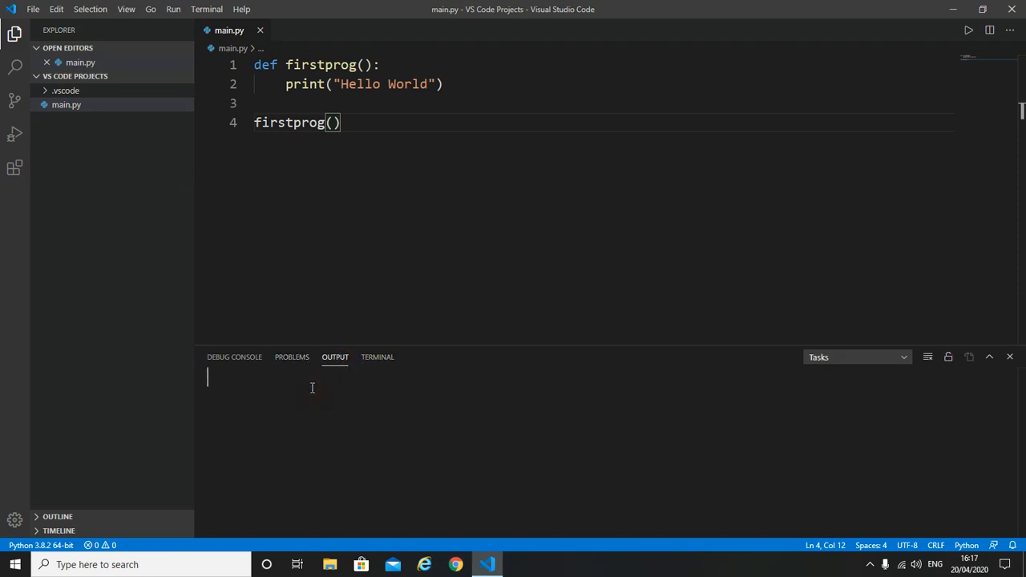
pyautogui.press('Return')
pyautogui.press('Return')
pyautogui.press('Return')
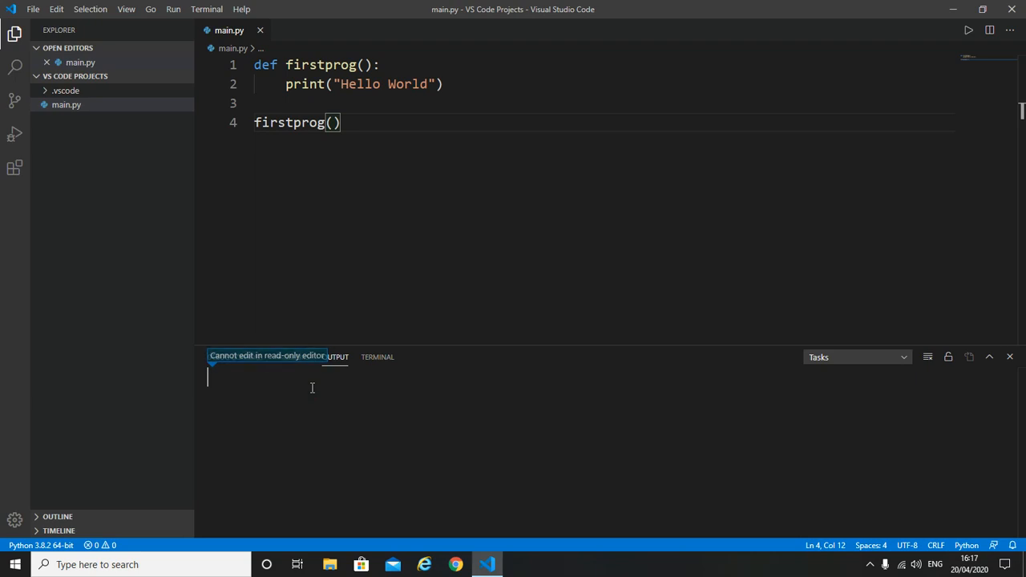
pyautogui.click(366, 129)
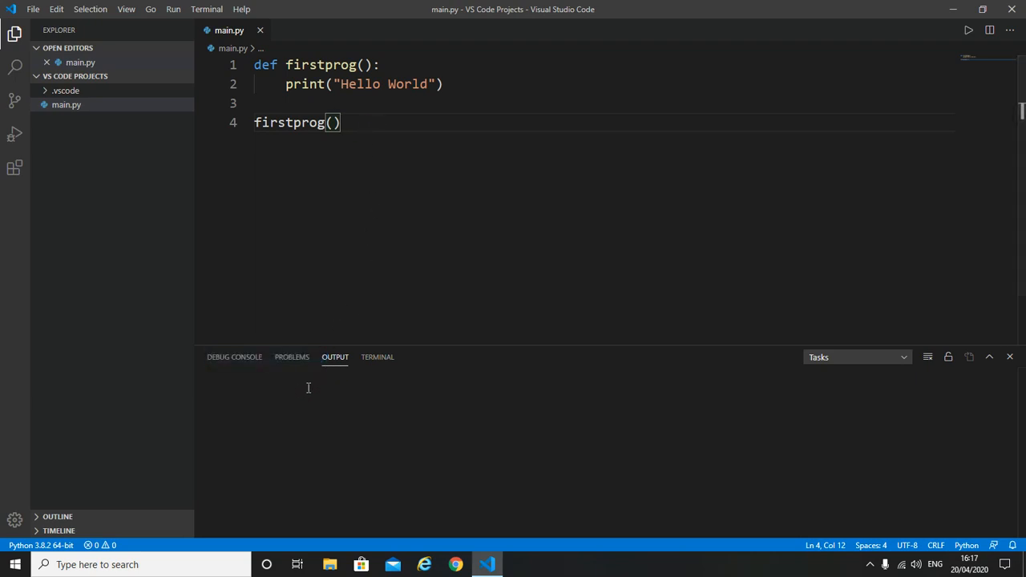
pyautogui.click(380, 358)
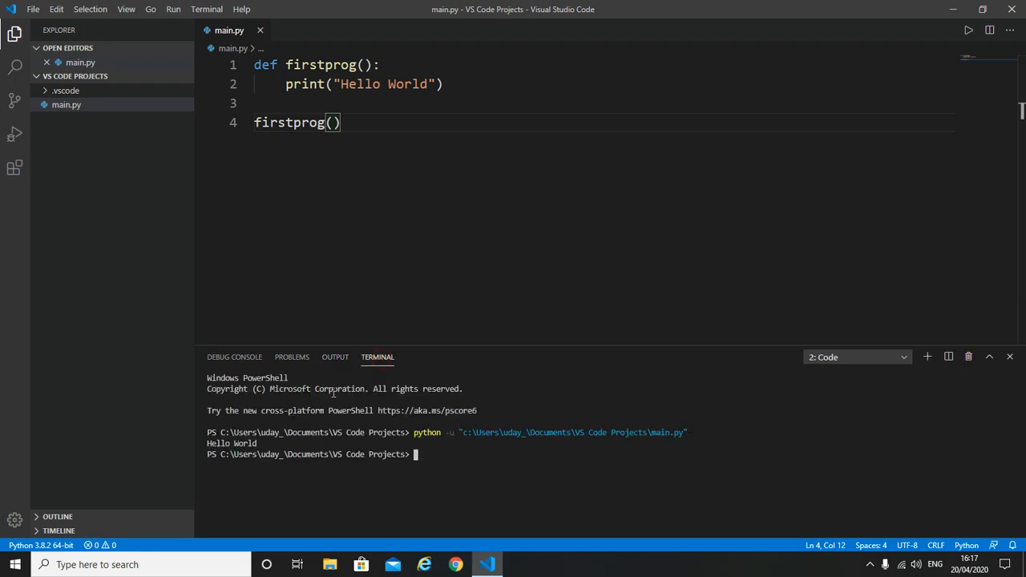
pyautogui.click(334, 358)
pyautogui.click(393, 360)
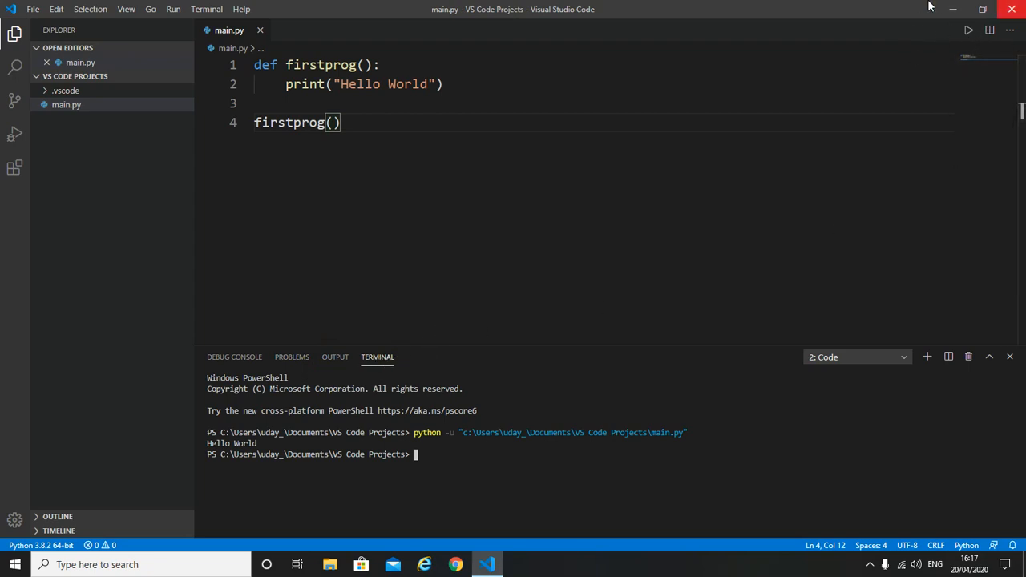
pyautogui.click(5, 177)
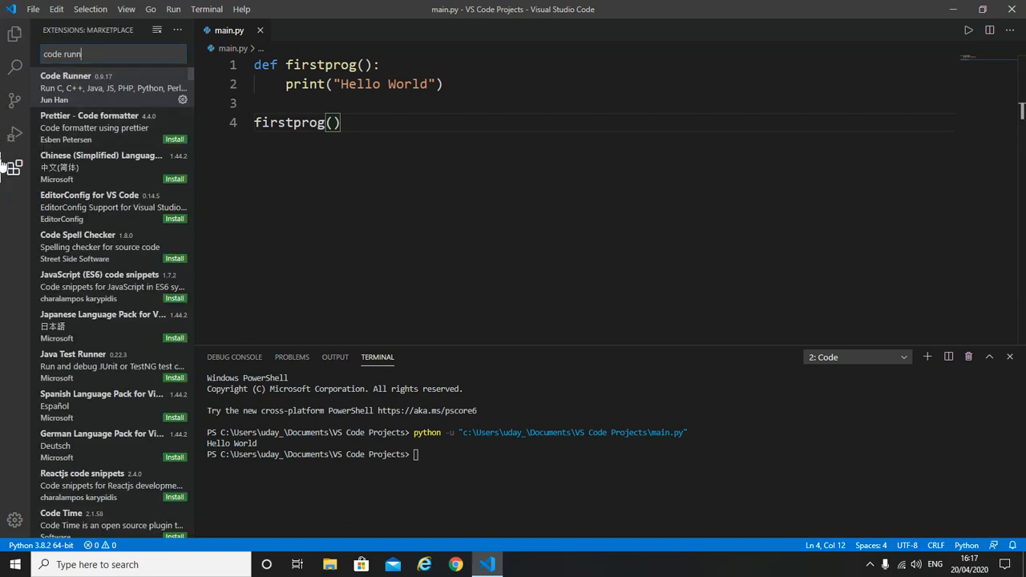
pyautogui.click(10, 44)
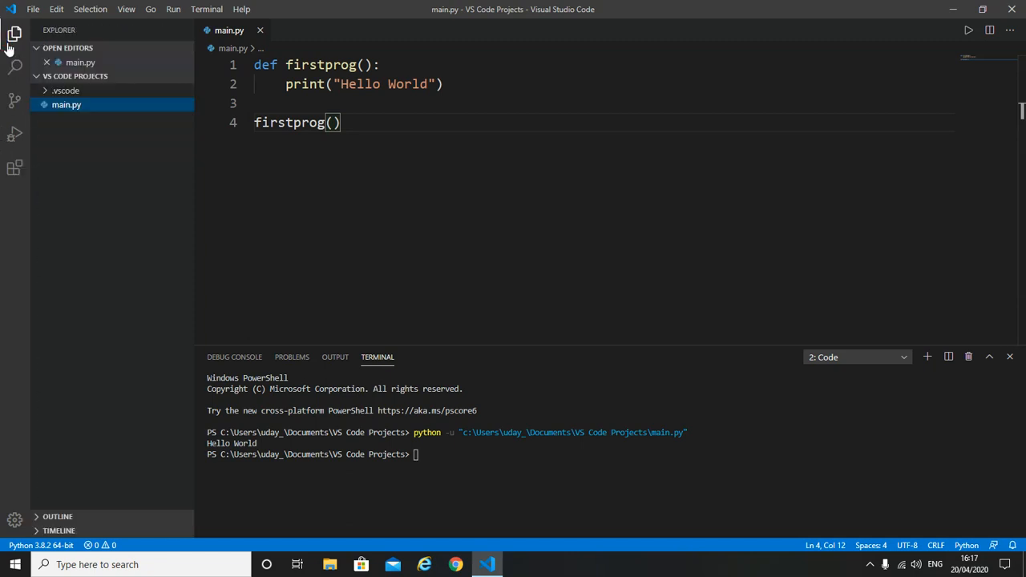
pyautogui.click(13, 519)
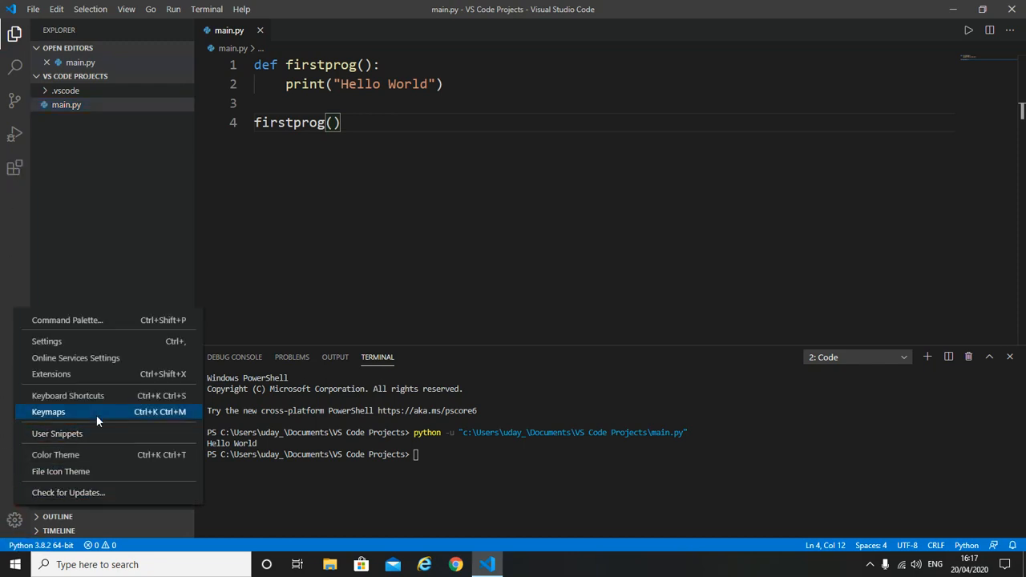
pyautogui.click(13, 520)
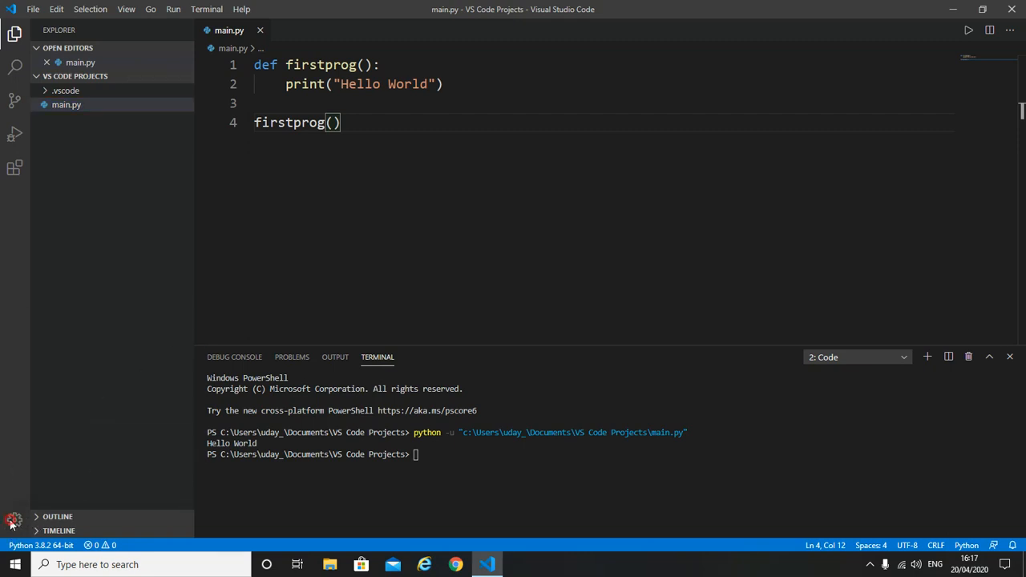
# Step: Open the user settings and search them for "code runner"
pyautogui.click(13, 520)
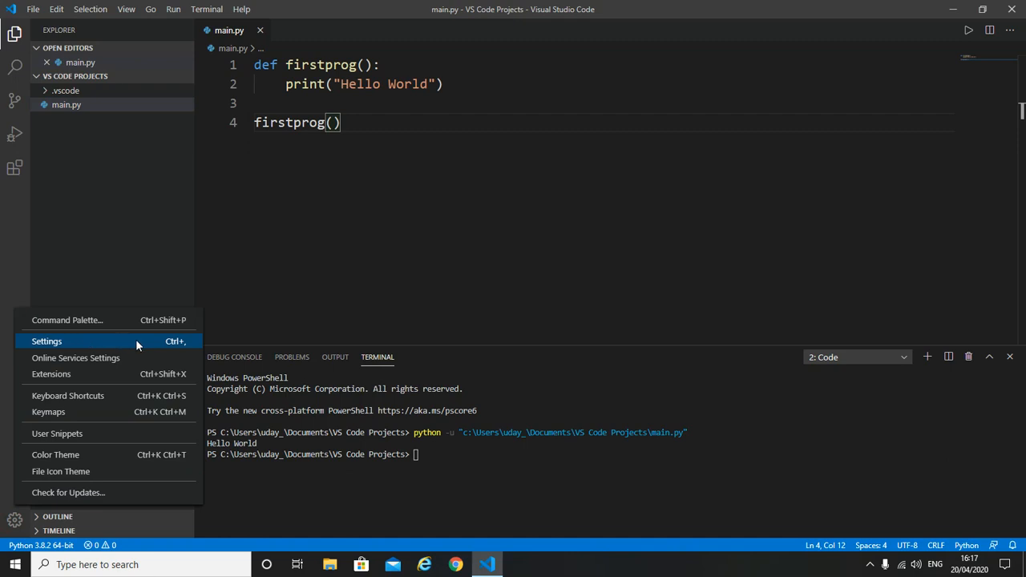
pyautogui.click(186, 342)
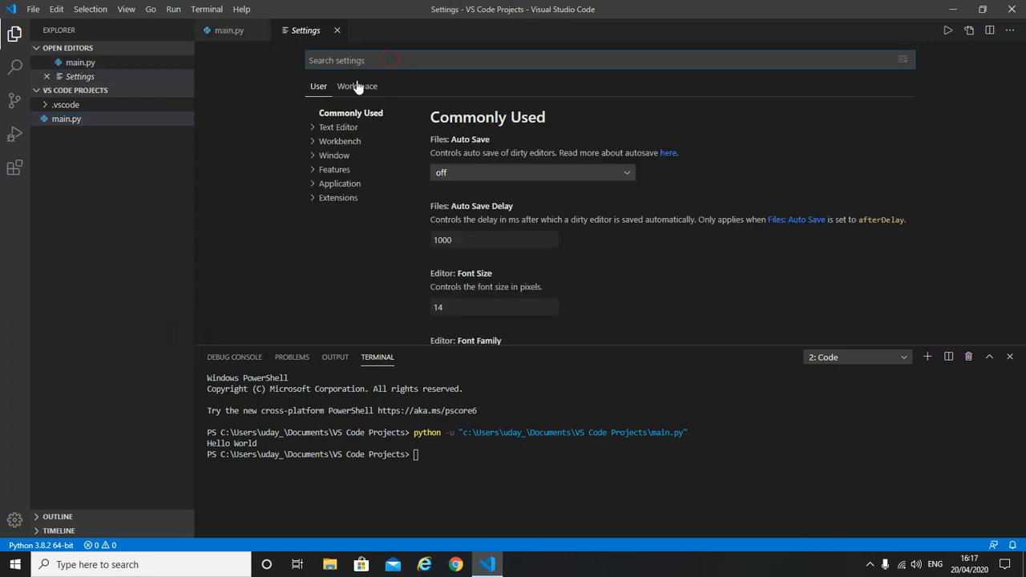
pyautogui.scroll(-3, 470, 206)
pyautogui.scroll(3, 469, 206)
pyautogui.write('code runner')
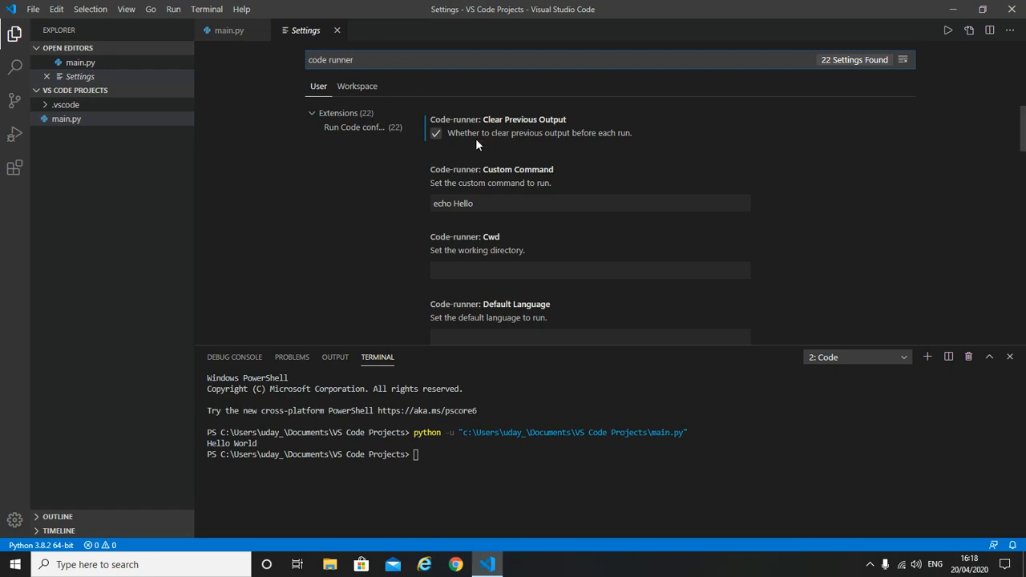
# Step: Look at the Clear Previous Output setting of Code Runner, and hide the terminal panel to enlarge the settings list
pyautogui.scroll(-3, 534, 214)
pyautogui.scroll(3, 536, 214)
pyautogui.click(415, 453)
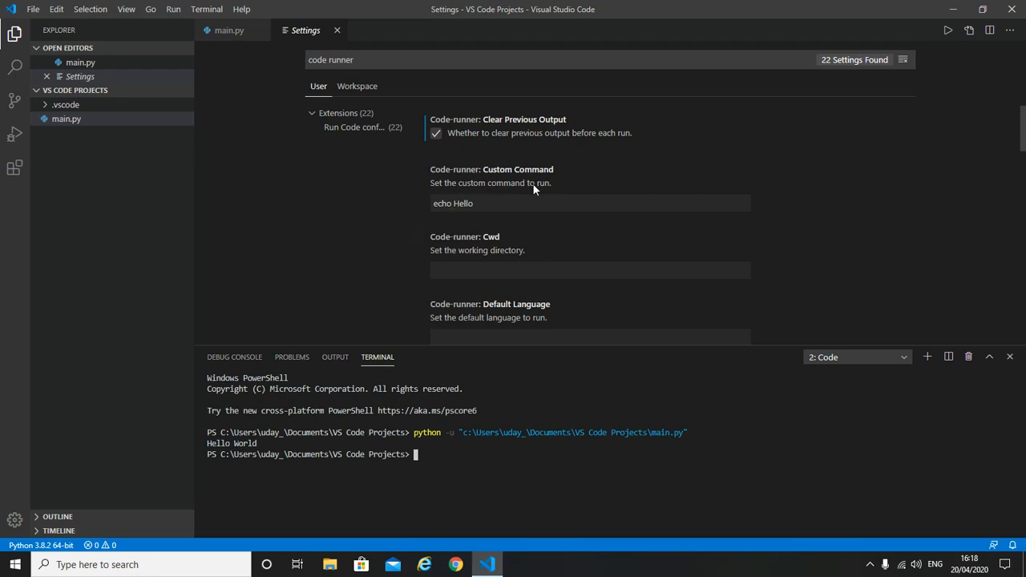
pyautogui.scroll(-2, 524, 196)
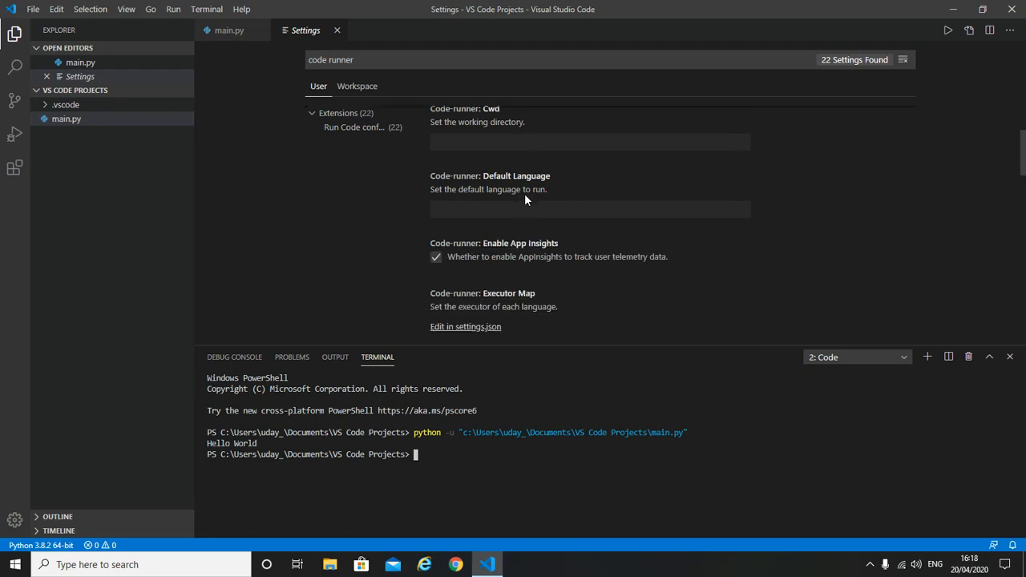
pyautogui.scroll(2, 524, 200)
pyautogui.scroll(-2, 524, 196)
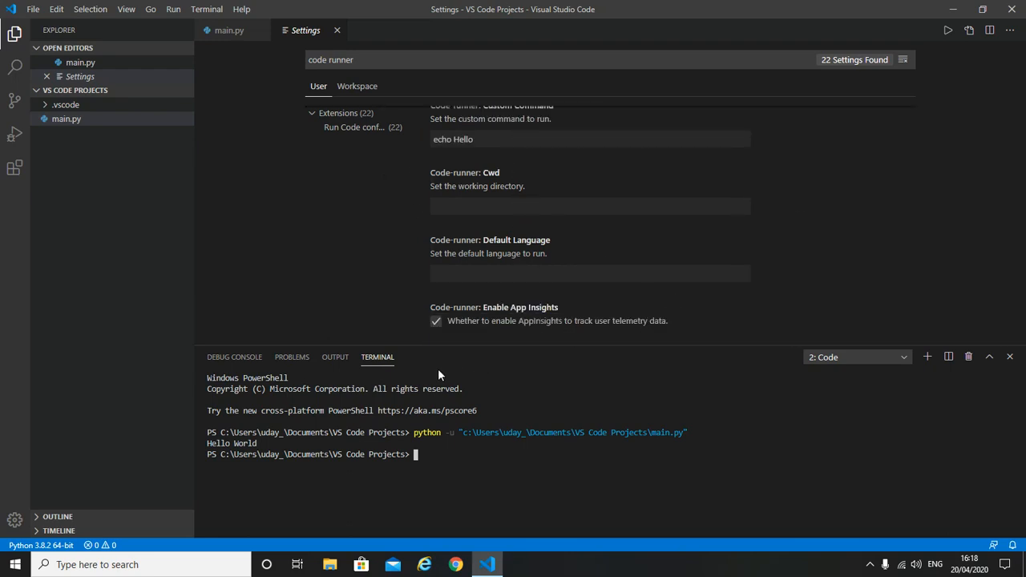
pyautogui.hotkey('ctrl', '`')
# Step: Examine the Code Runner settings from Clear Previous Output down to Run In Terminal
pyautogui.scroll(-2, 525, 318)
pyautogui.scroll(2, 524, 317)
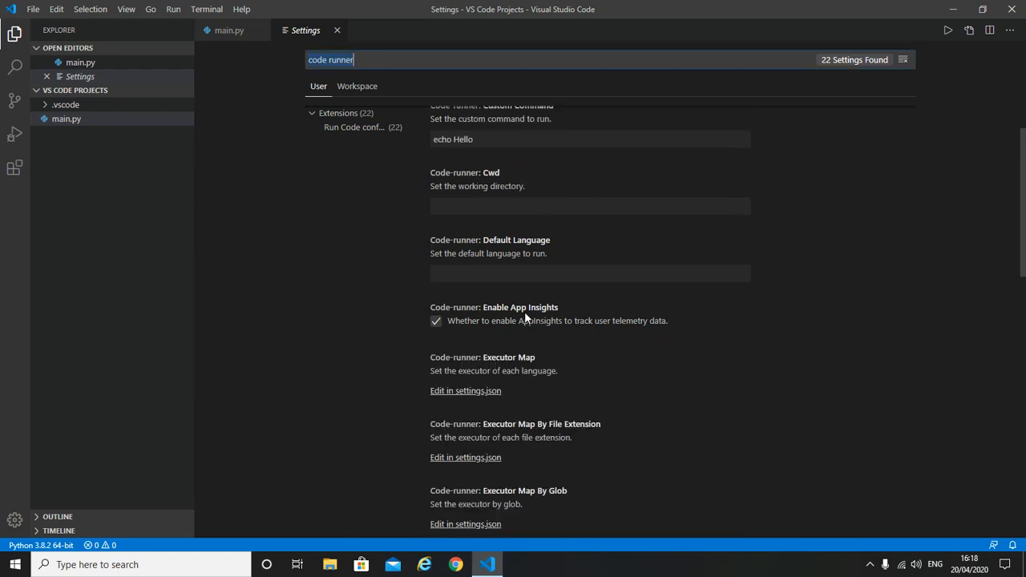
pyautogui.scroll(-1, 524, 311)
pyautogui.scroll(3, 487, 309)
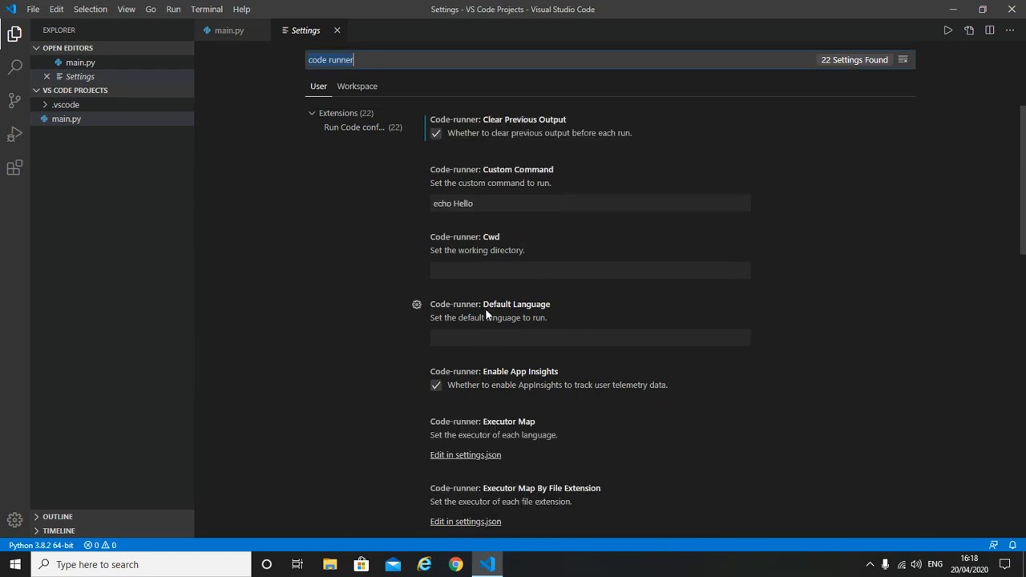
pyautogui.scroll(-2, 523, 237)
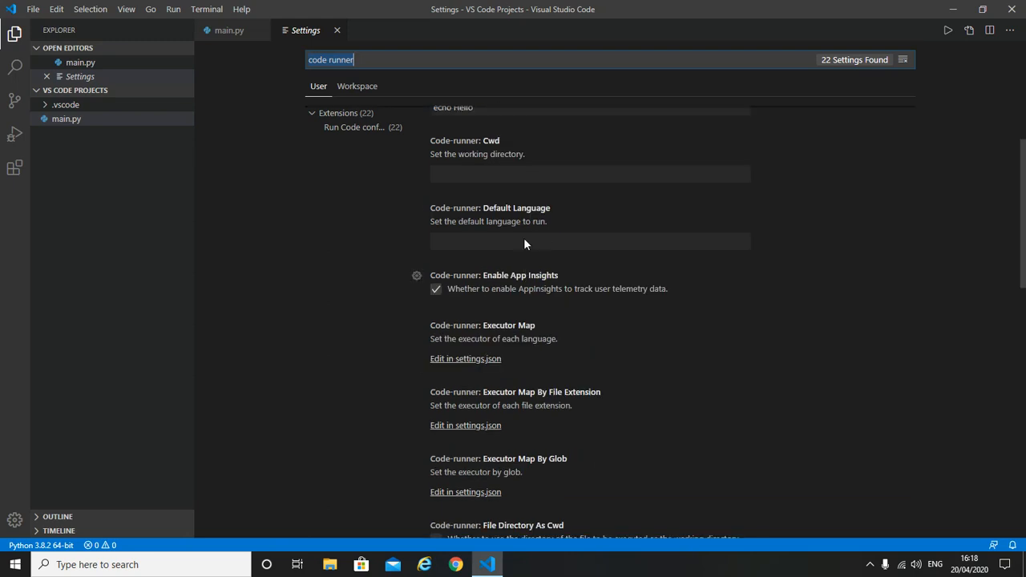
pyautogui.scroll(2, 525, 241)
pyautogui.scroll(-1, 531, 201)
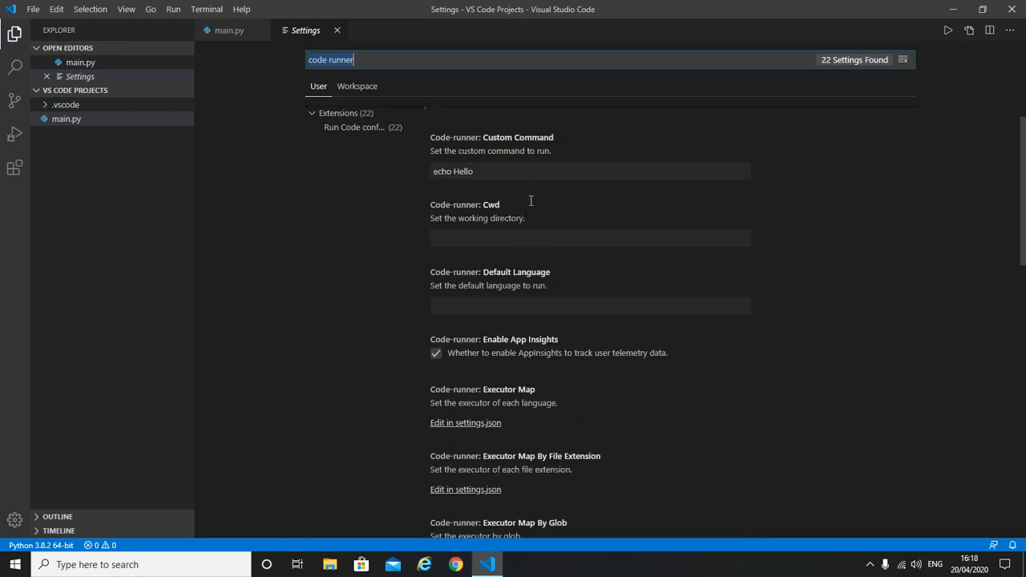
pyautogui.scroll(-1, 531, 201)
pyautogui.scroll(-3, 581, 217)
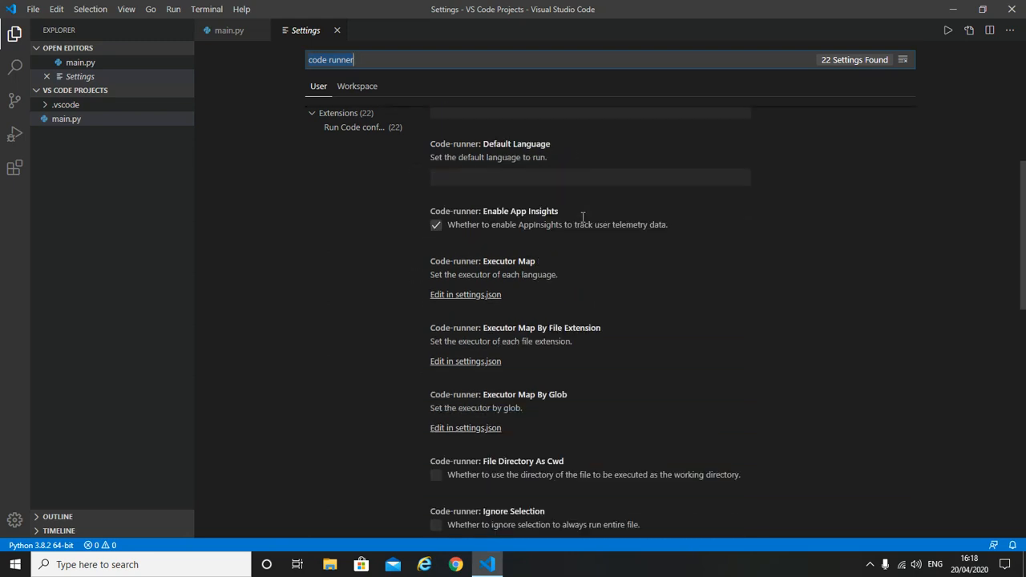
pyautogui.scroll(-3, 405, 325)
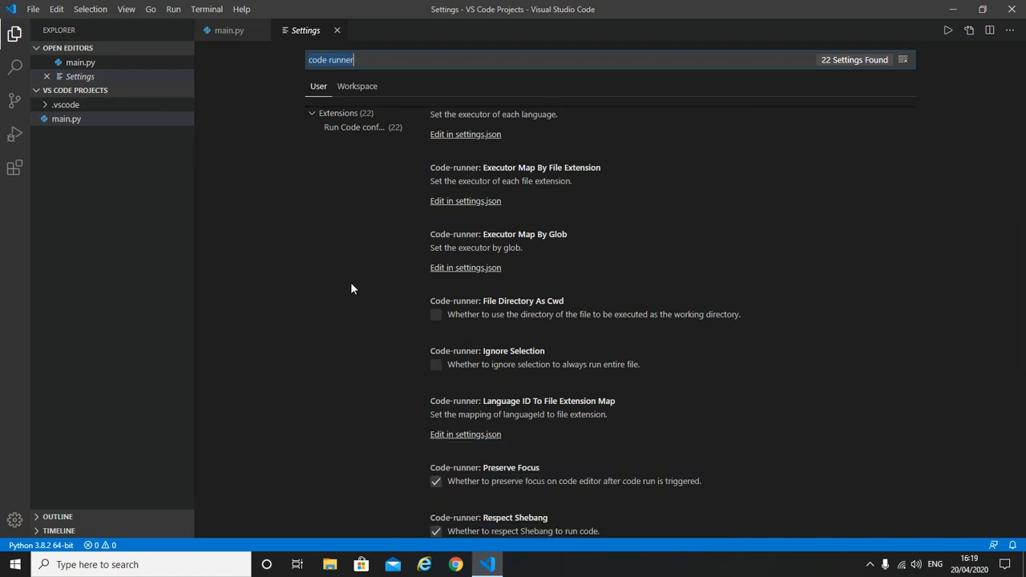
pyautogui.scroll(3, 500, 308)
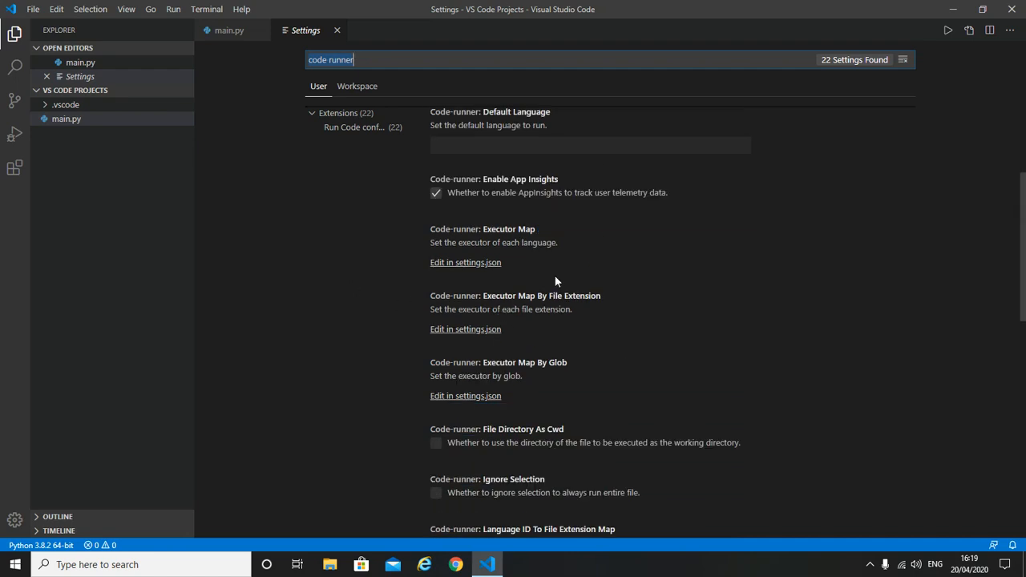
pyautogui.scroll(3, 567, 269)
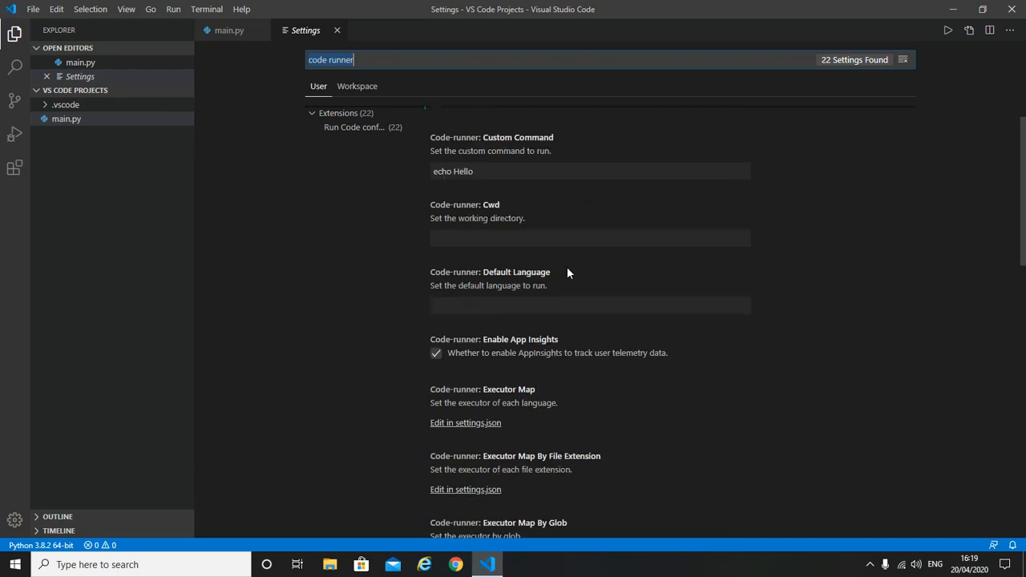
pyautogui.scroll(1, 567, 272)
pyautogui.scroll(-5, 567, 273)
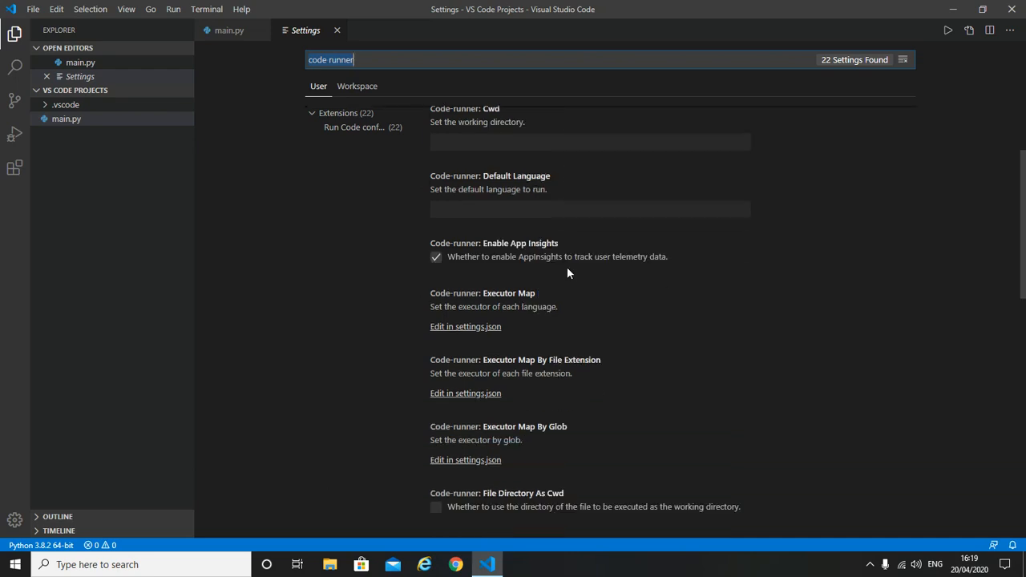
pyautogui.scroll(-3, 565, 266)
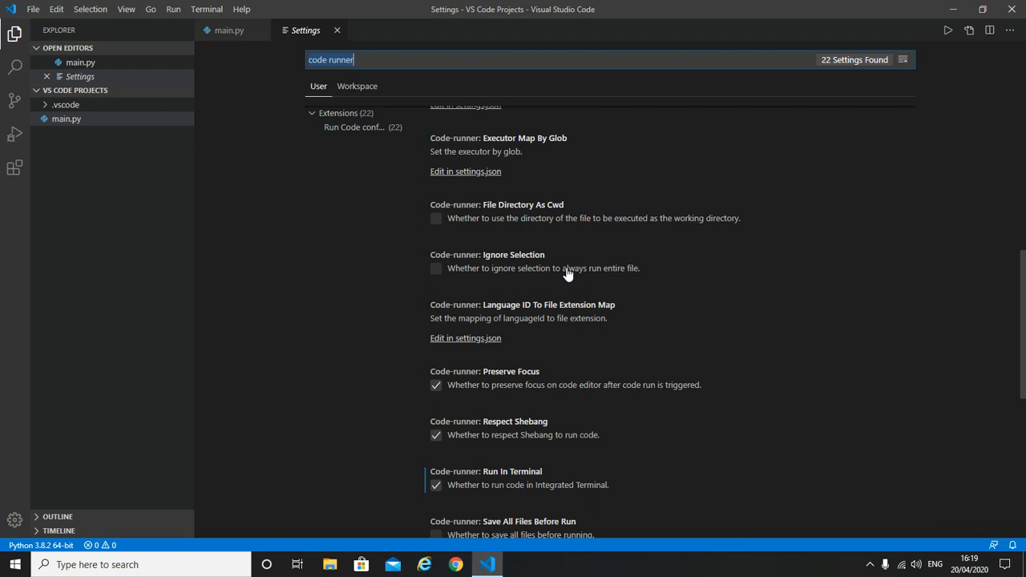
pyautogui.scroll(-4, 566, 269)
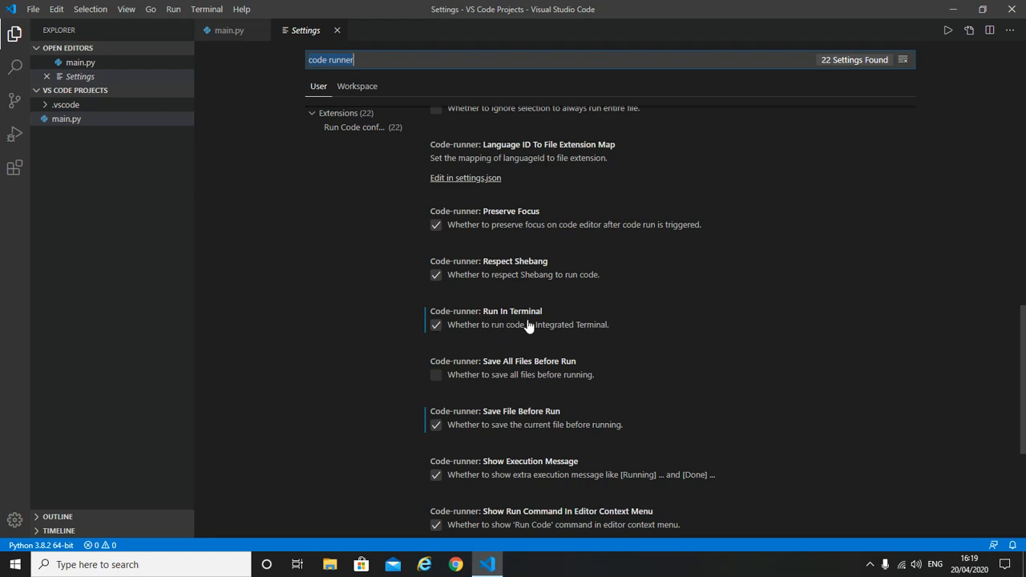
# Step: Look at the terminal panel under main.py, and return to the Code Runner settings with the panel hidden
pyautogui.click(225, 31)
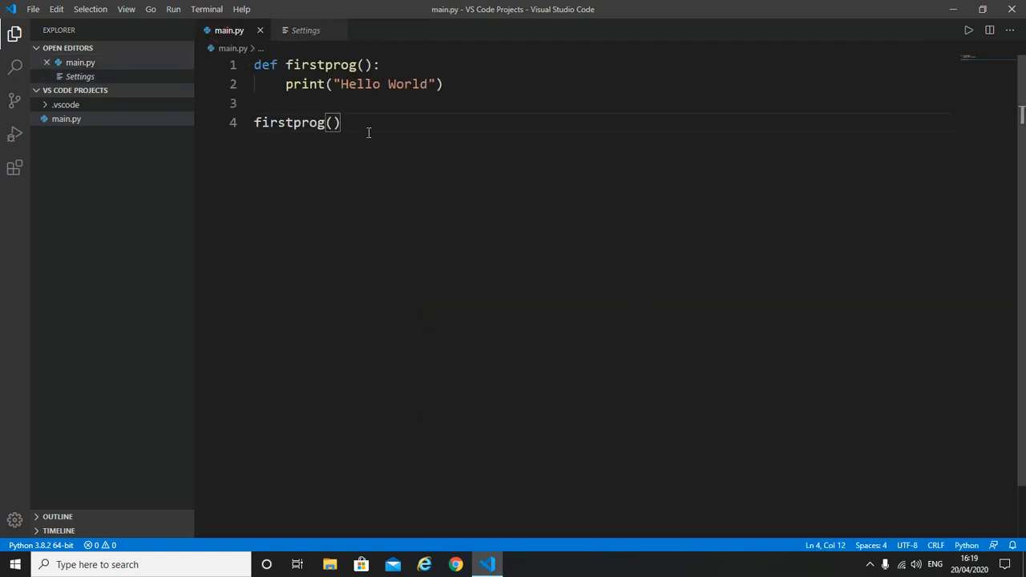
pyautogui.hotkey('ctrl', 'alt', 'n')
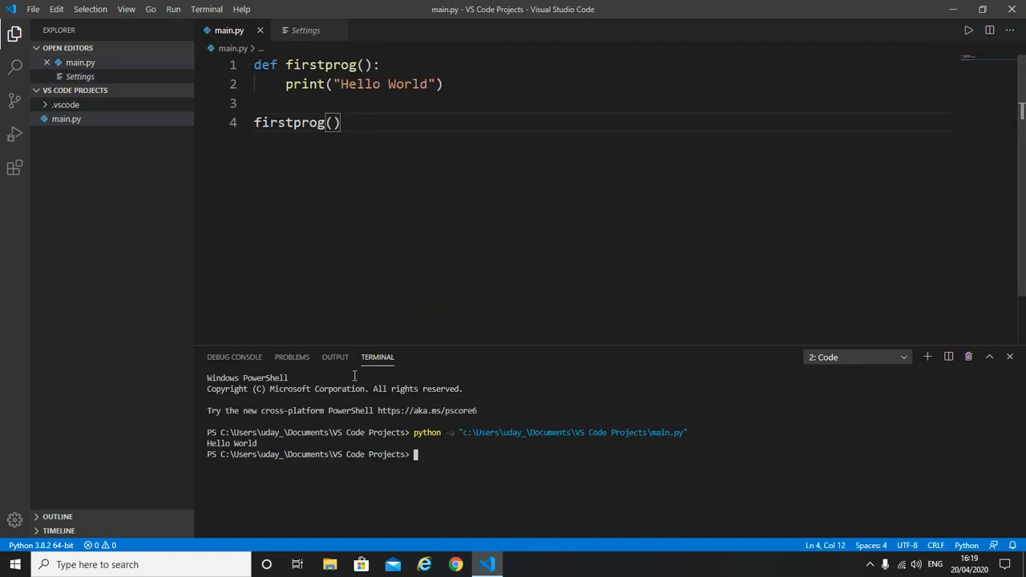
pyautogui.click(299, 32)
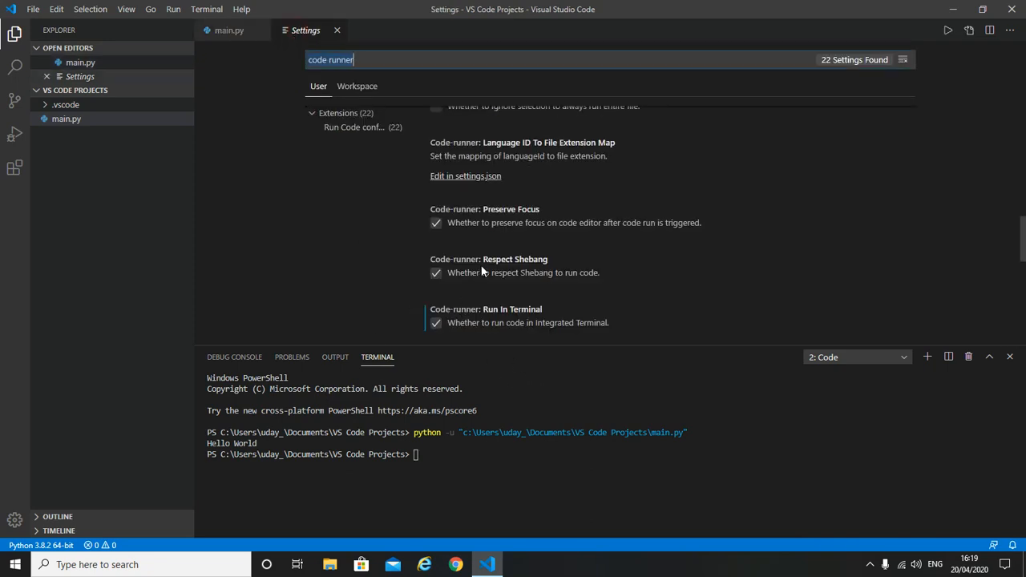
pyautogui.scroll(-1, 487, 279)
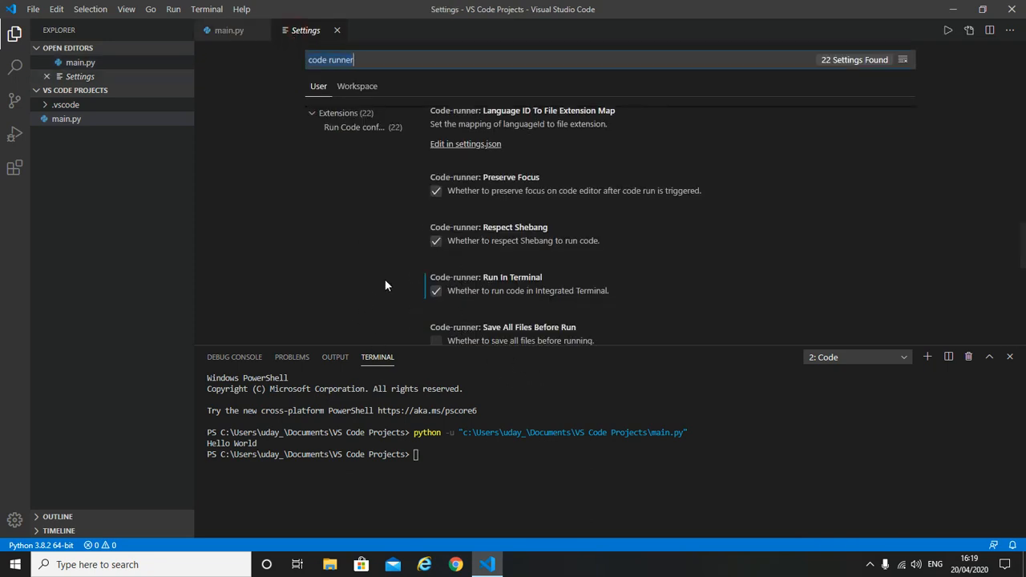
pyautogui.click(1008, 357)
# Step: Examine the Save File Before Run setting and the remaining Code Runner options below it
pyautogui.scroll(-2, 492, 315)
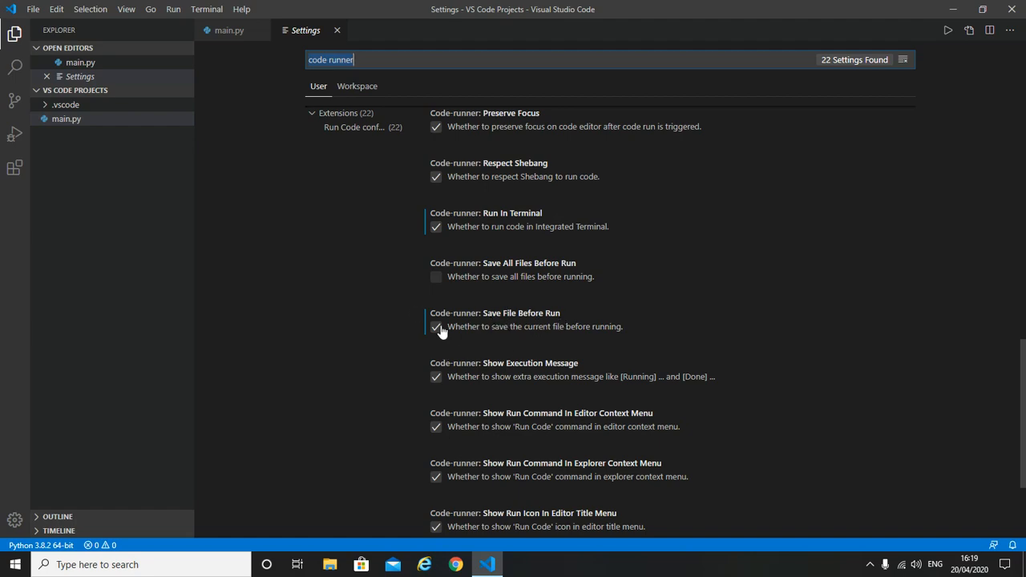
pyautogui.scroll(-3, 453, 391)
pyautogui.scroll(6, 453, 391)
pyautogui.scroll(-6, 452, 391)
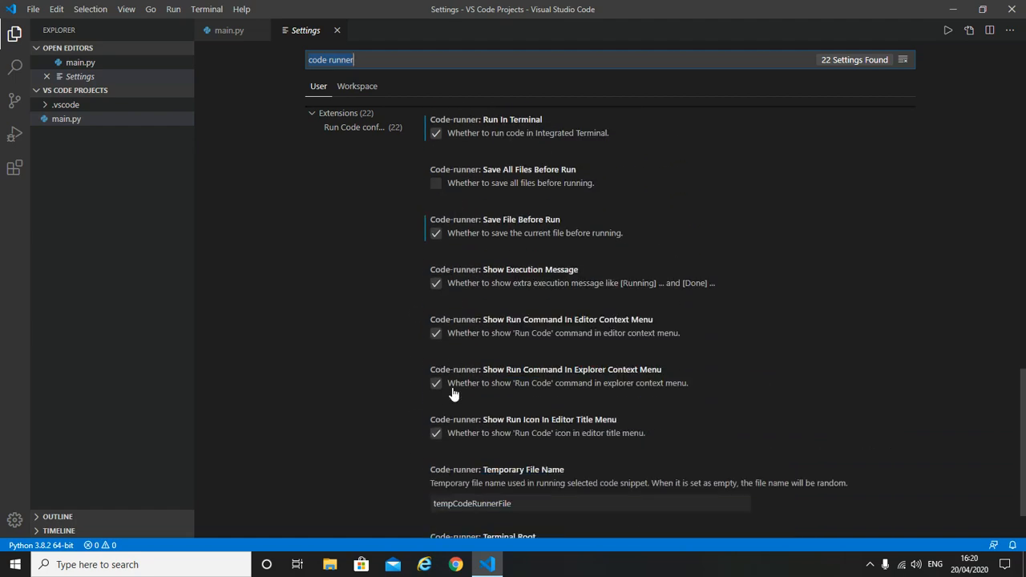
pyautogui.scroll(13, 452, 393)
pyautogui.scroll(6, 453, 393)
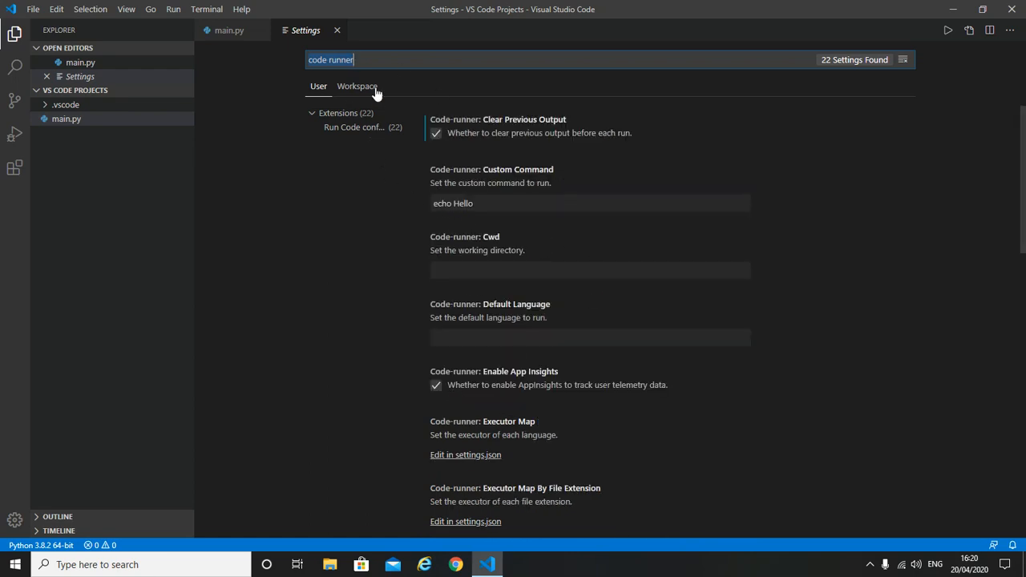
# Step: Recheck the Clear Previous Output, Run In Terminal and Save File Before Run settings, and close the settings to return to main.py
pyautogui.click(359, 62)
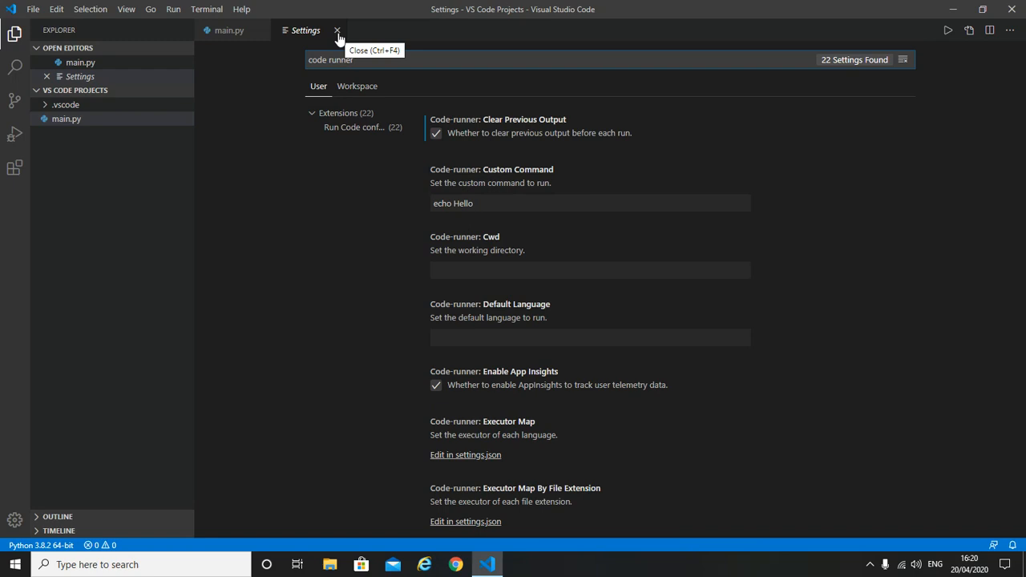
pyautogui.scroll(-5, 576, 330)
pyautogui.scroll(4, 517, 314)
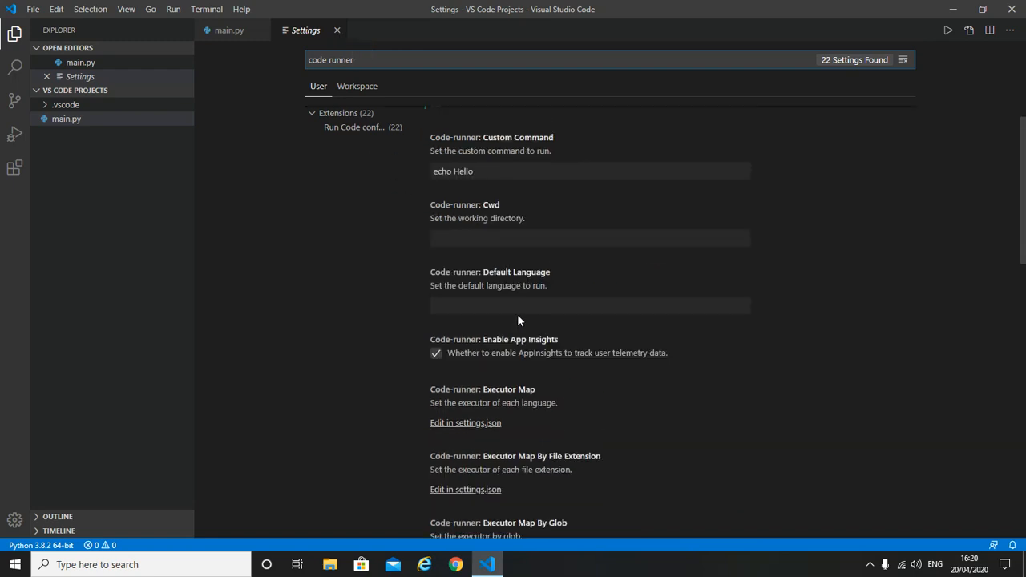
pyautogui.scroll(1, 518, 319)
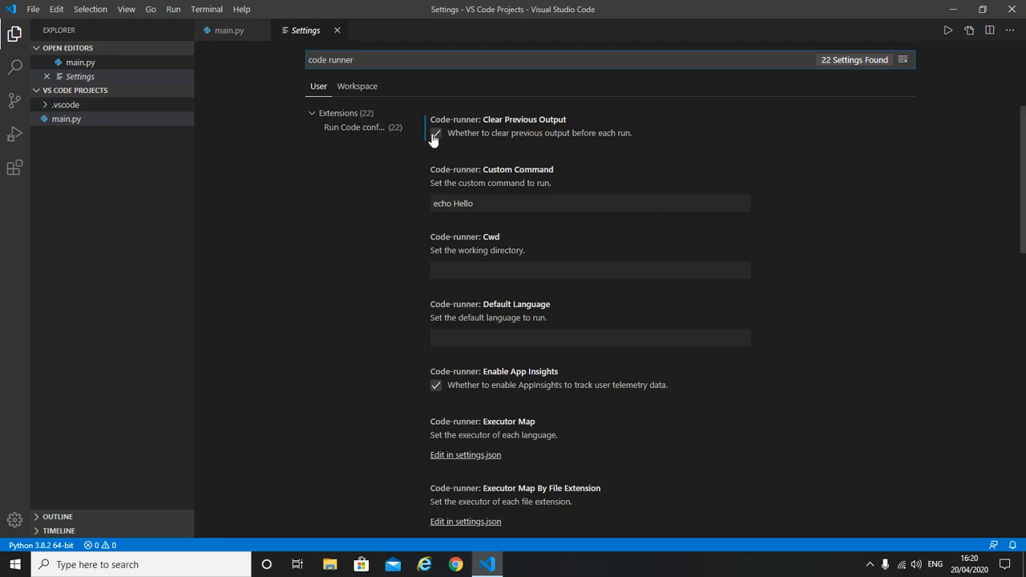
pyautogui.scroll(-6, 666, 176)
pyautogui.scroll(-7, 673, 225)
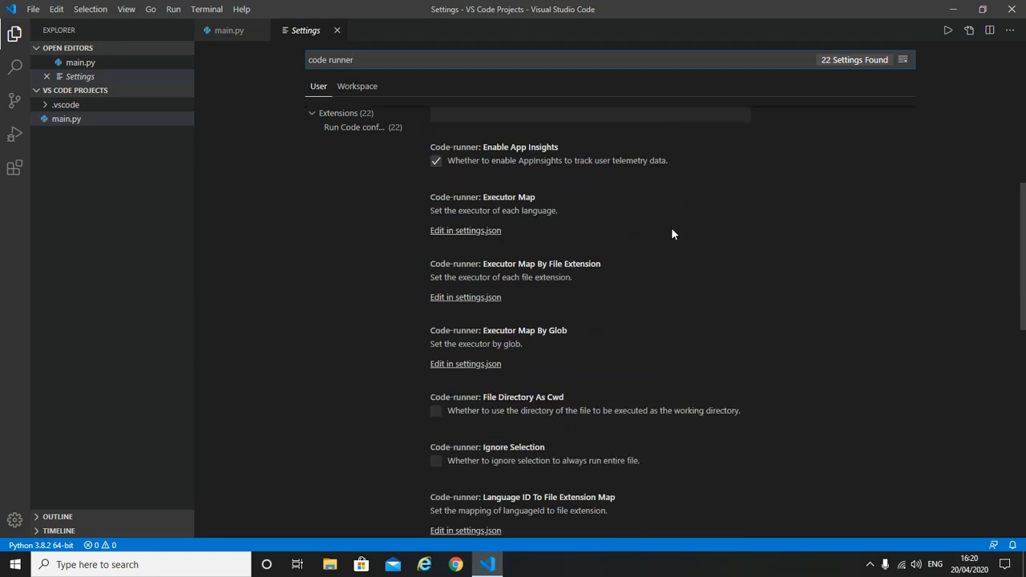
pyautogui.scroll(-3, 670, 229)
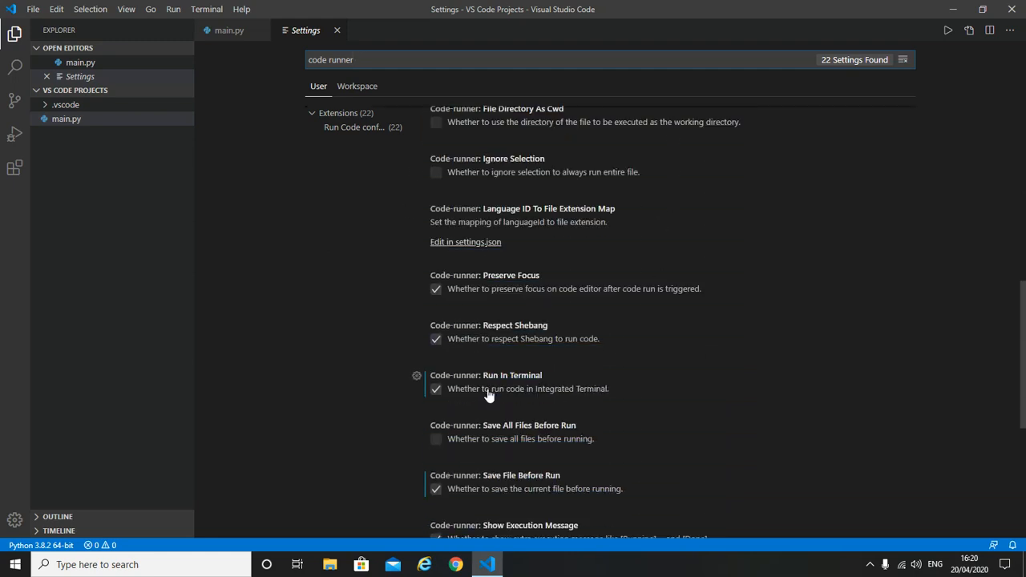
pyautogui.scroll(-3, 488, 393)
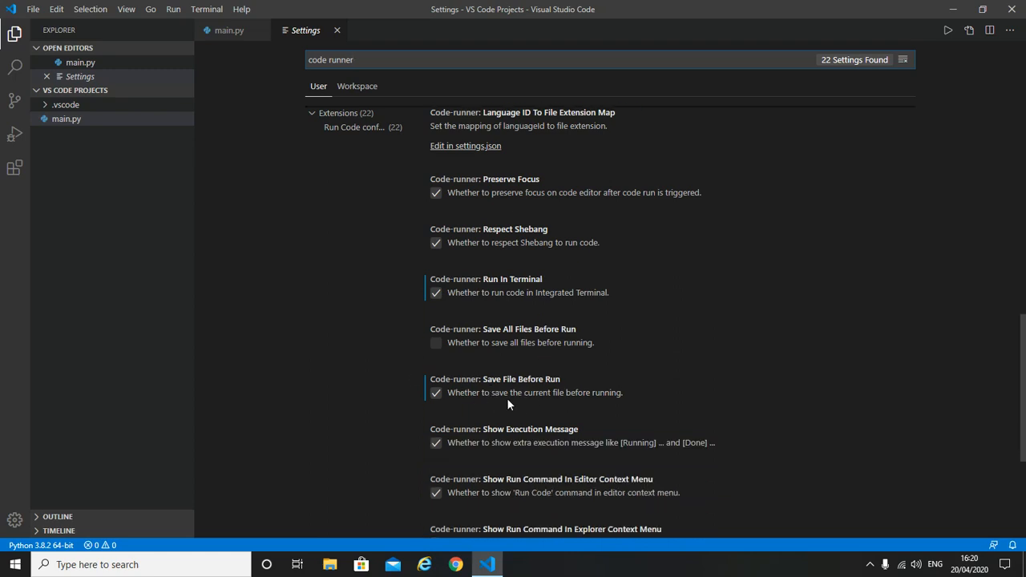
pyautogui.scroll(8, 497, 377)
pyautogui.click(335, 31)
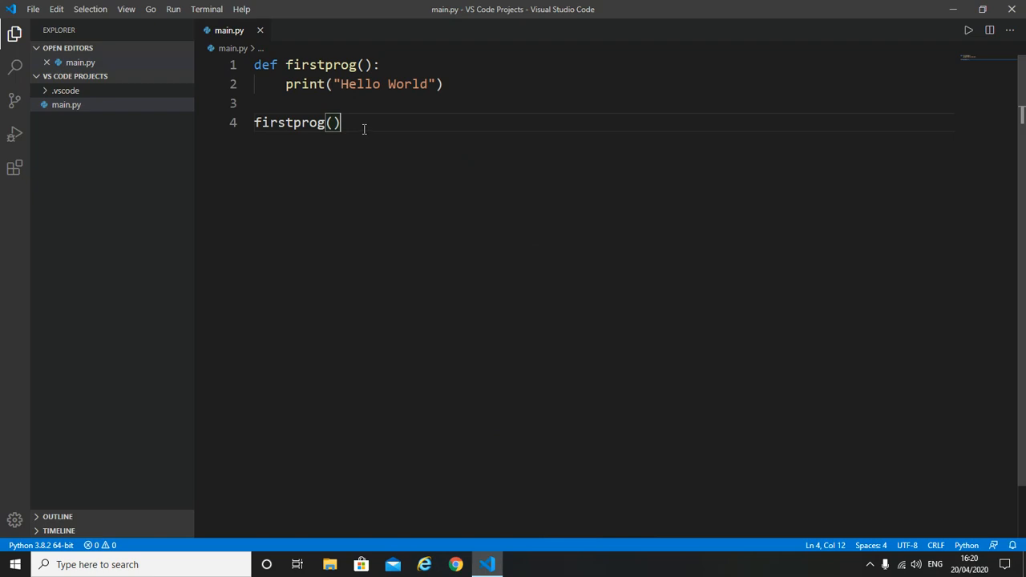
# Step: Try out enlarging and shrinking the code text of main.py with the editor's mouse wheel zoom
pyautogui.keyDown('ctrl'); pyautogui.scroll(1, 364, 129); pyautogui.keyUp('ctrl')
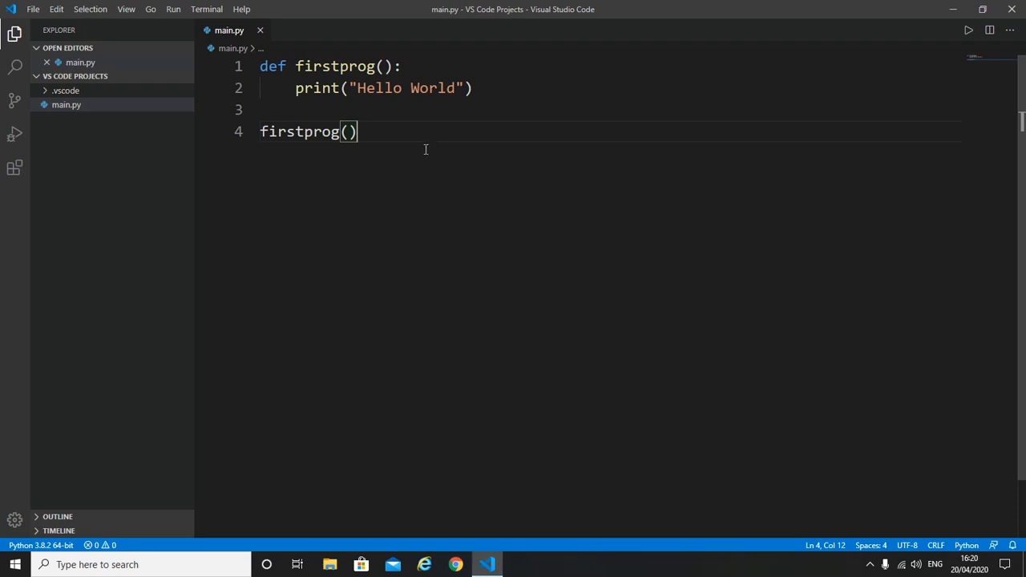
pyautogui.keyDown('ctrl'); pyautogui.scroll(4, 455, 183); pyautogui.keyUp('ctrl')
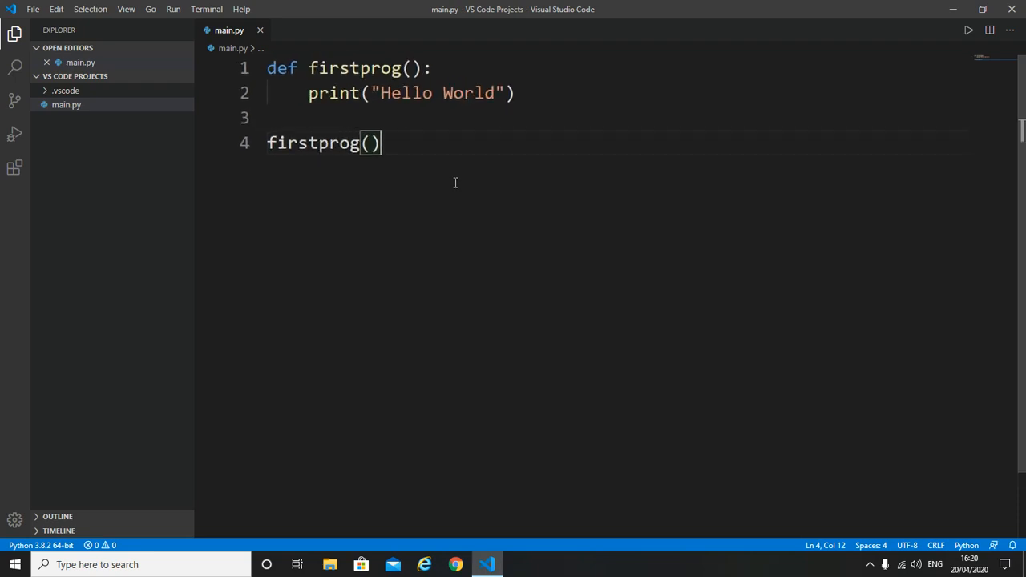
pyautogui.keyDown('ctrl'); pyautogui.scroll(-3, 455, 183); pyautogui.keyUp('ctrl')
pyautogui.keyDown('ctrl'); pyautogui.scroll(3, 455, 183); pyautogui.keyUp('ctrl')
pyautogui.keyDown('ctrl'); pyautogui.scroll(-3, 455, 183); pyautogui.keyUp('ctrl')
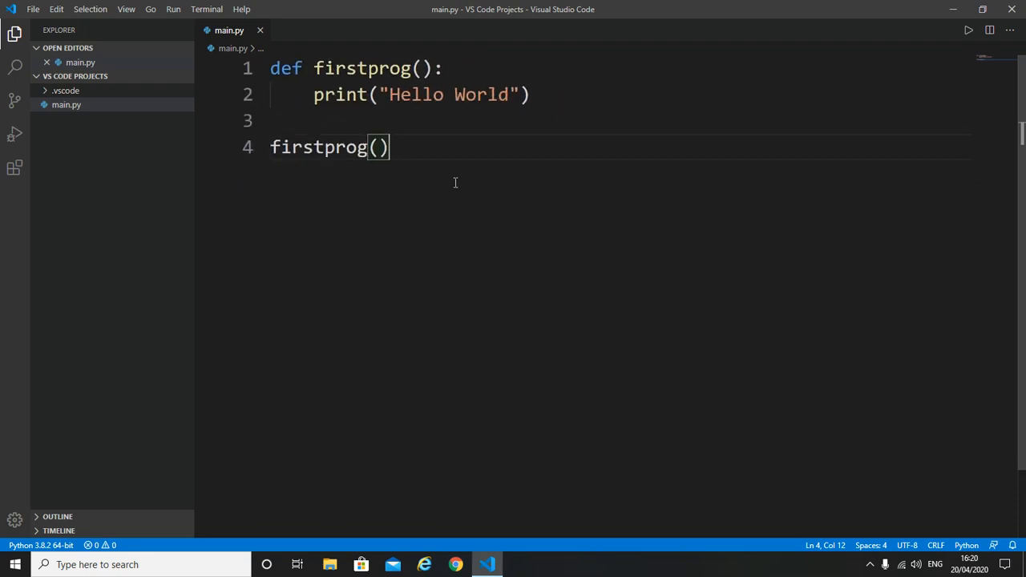
pyautogui.keyDown('ctrl'); pyautogui.scroll(4, 454, 183); pyautogui.keyUp('ctrl')
pyautogui.keyDown('ctrl'); pyautogui.scroll(-3, 455, 182); pyautogui.keyUp('ctrl')
pyautogui.keyDown('ctrl'); pyautogui.scroll(1, 454, 183); pyautogui.keyUp('ctrl')
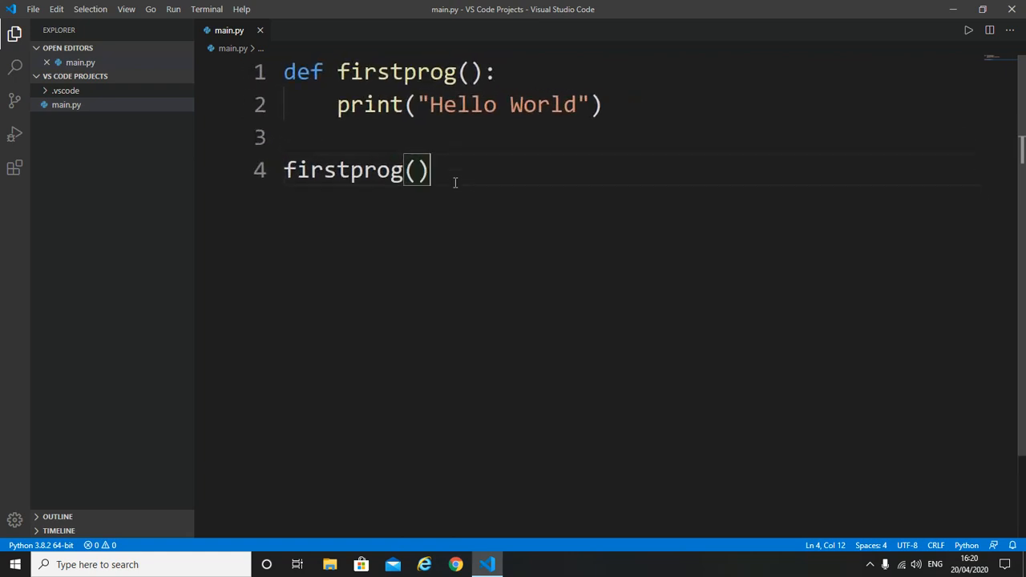
pyautogui.keyDown('ctrl'); pyautogui.scroll(-1, 454, 182); pyautogui.keyUp('ctrl')
pyautogui.keyDown('ctrl'); pyautogui.scroll(1, 454, 182); pyautogui.keyUp('ctrl')
pyautogui.scroll(-1, 455, 183)
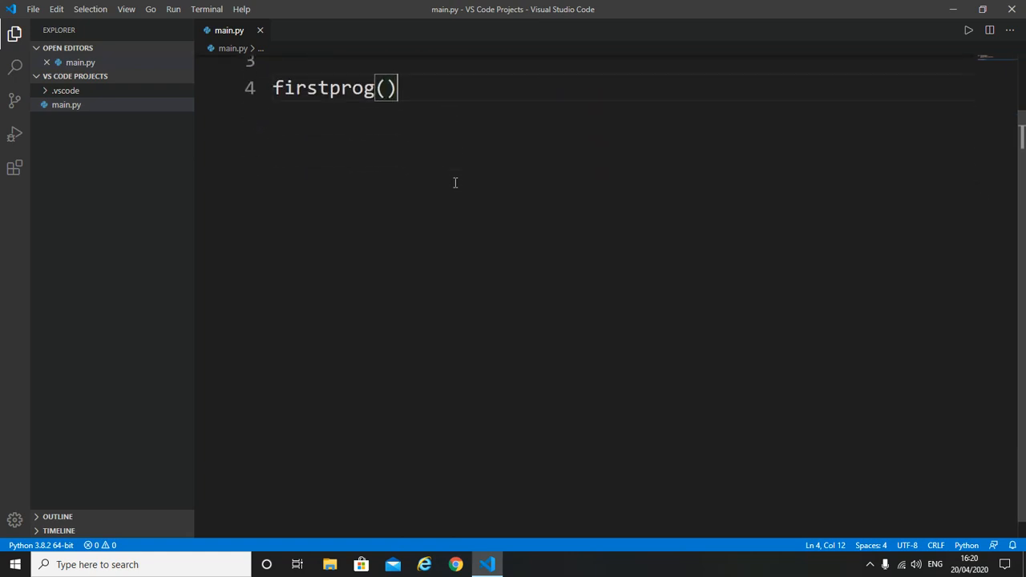
pyautogui.scroll(1, 454, 181)
pyautogui.keyDown('ctrl'); pyautogui.scroll(1, 454, 172); pyautogui.keyUp('ctrl')
pyautogui.keyDown('ctrl'); pyautogui.scroll(1, 454, 166); pyautogui.keyUp('ctrl')
pyautogui.keyDown('ctrl'); pyautogui.scroll(-3, 455, 166); pyautogui.keyUp('ctrl')
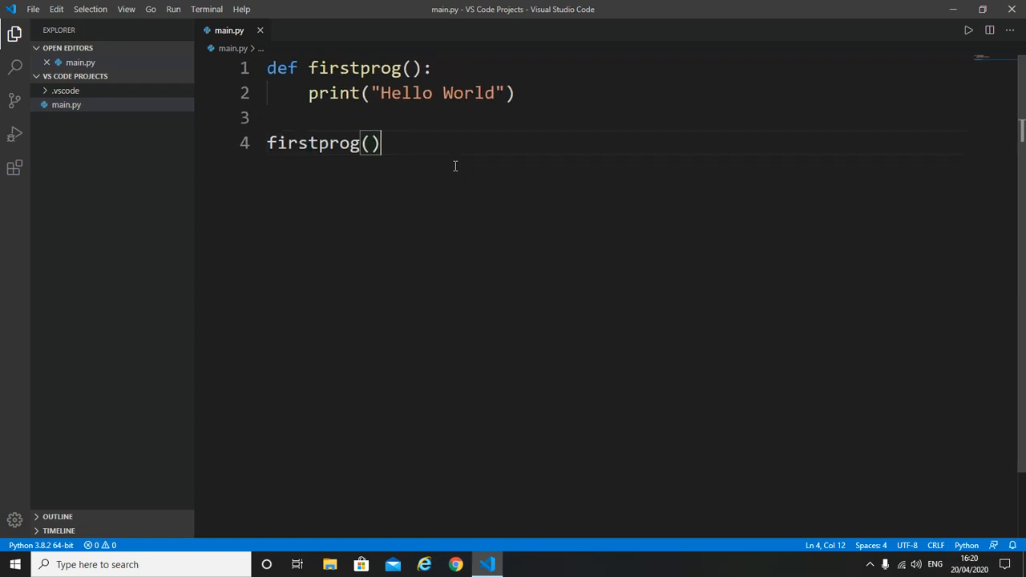
pyautogui.keyDown('ctrl'); pyautogui.scroll(1, 454, 166); pyautogui.keyUp('ctrl')
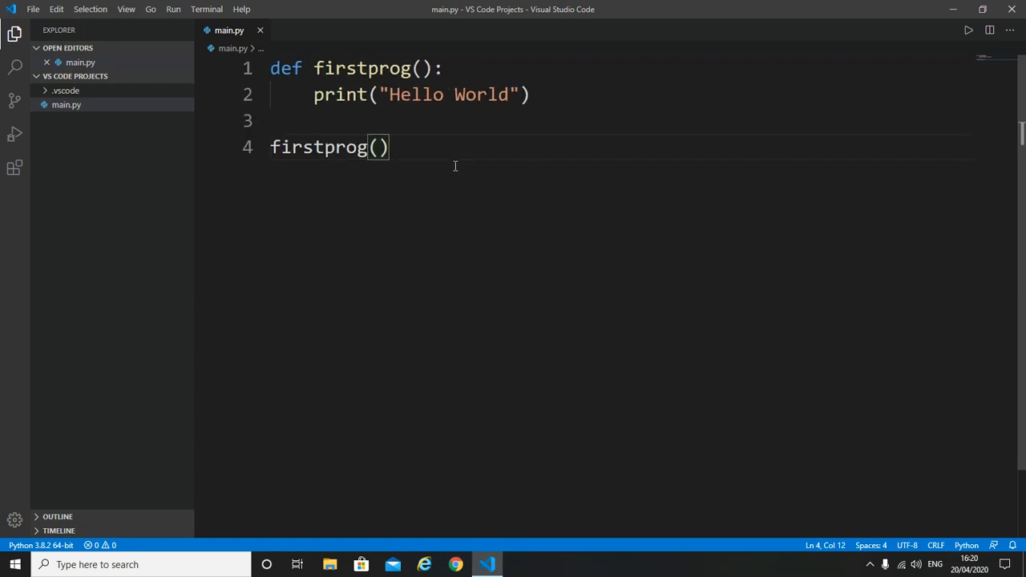
pyautogui.keyDown('ctrl'); pyautogui.scroll(4, 455, 165); pyautogui.keyUp('ctrl')
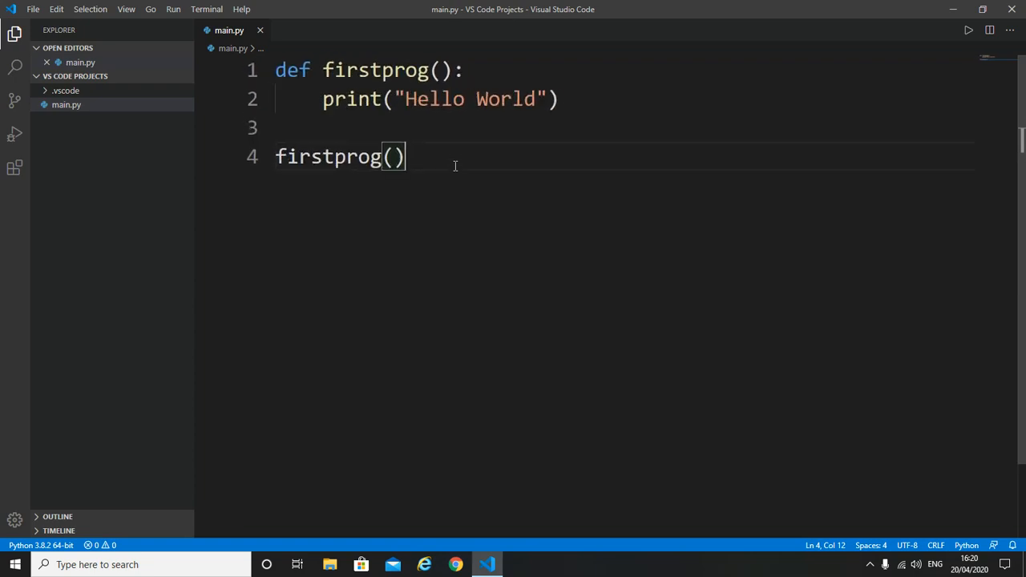
pyautogui.keyDown('ctrl'); pyautogui.scroll(-6, 455, 166); pyautogui.keyUp('ctrl')
pyautogui.keyDown('ctrl'); pyautogui.scroll(7, 454, 166); pyautogui.keyUp('ctrl')
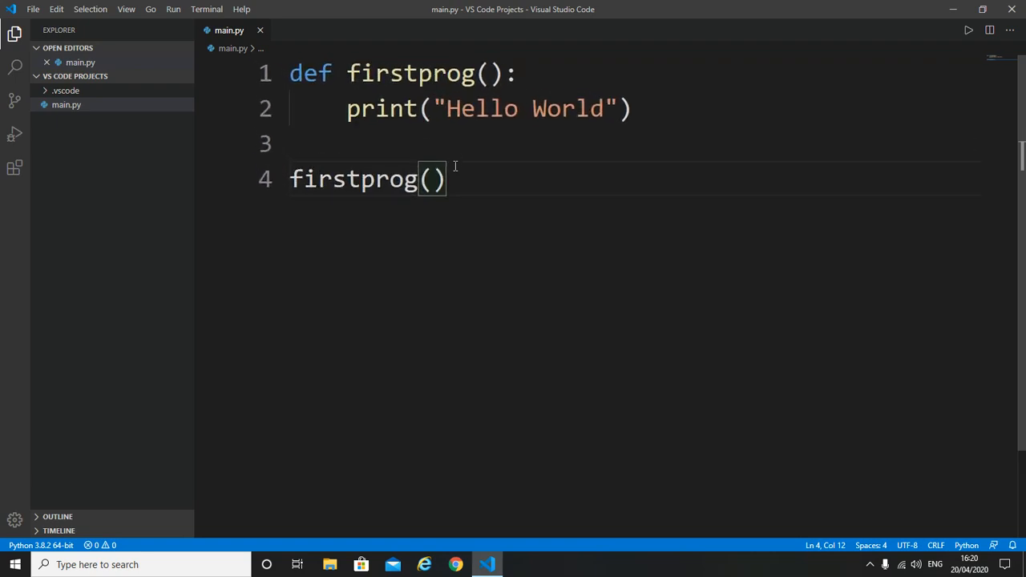
pyautogui.keyDown('ctrl'); pyautogui.scroll(-2, 498, 198); pyautogui.keyUp('ctrl')
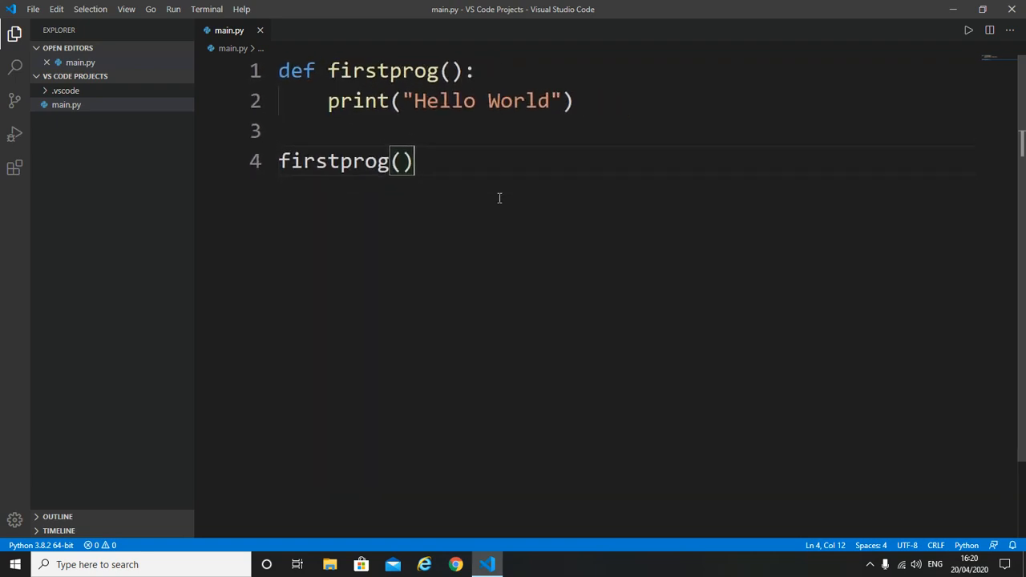
pyautogui.keyDown('ctrl'); pyautogui.scroll(3, 499, 198); pyautogui.keyUp('ctrl')
pyautogui.keyDown('ctrl'); pyautogui.scroll(-4, 498, 198); pyautogui.keyUp('ctrl')
pyautogui.keyDown('ctrl'); pyautogui.scroll(1, 499, 198); pyautogui.keyUp('ctrl')
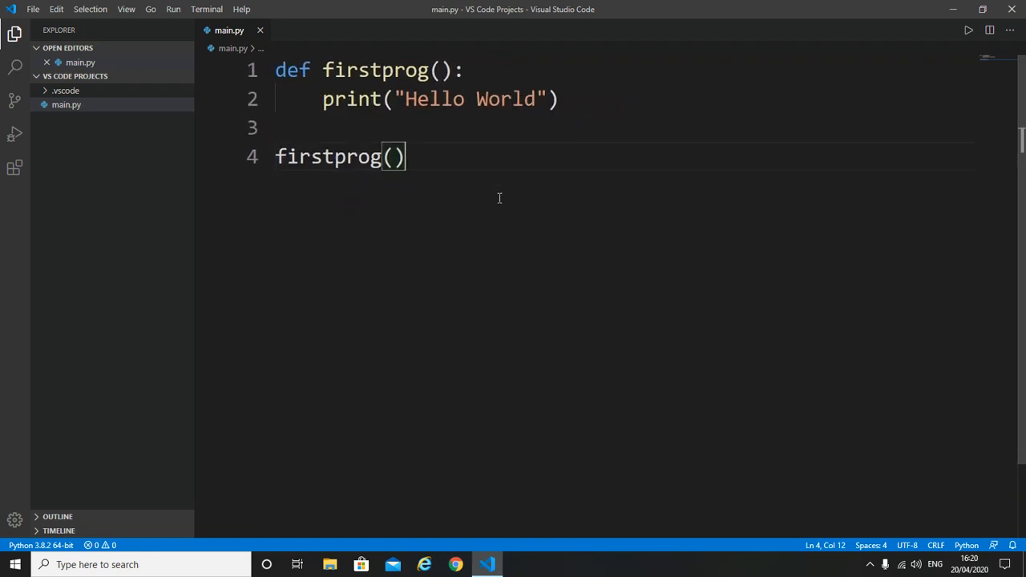
pyautogui.keyDown('ctrl'); pyautogui.scroll(-2, 499, 198); pyautogui.keyUp('ctrl')
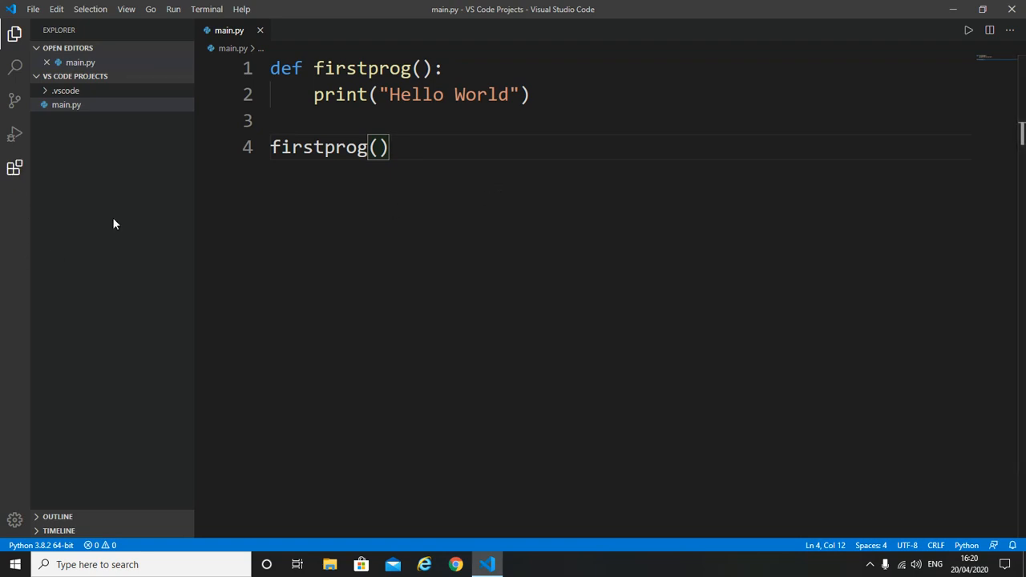
# Step: Search the user settings for "mouse wheel" to check the Editor: Mouse Wheel Zoom option
pyautogui.click(18, 517)
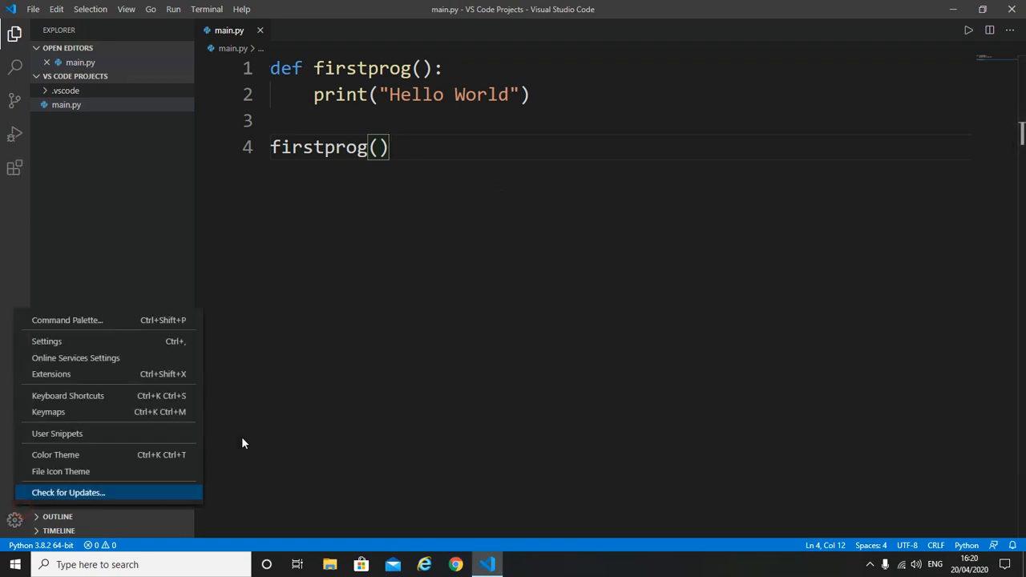
pyautogui.click(152, 343)
pyautogui.scroll(-5, 546, 270)
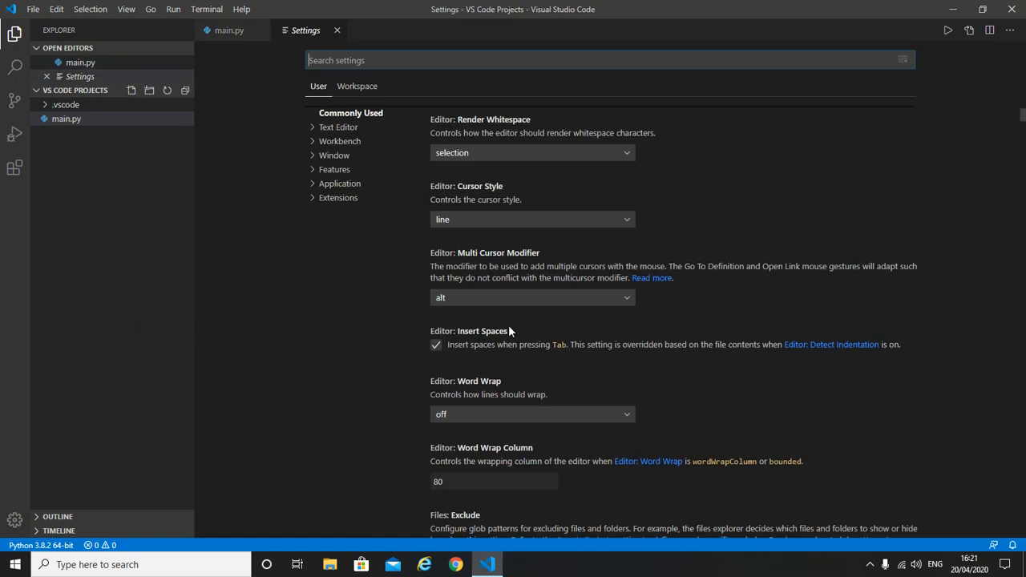
pyautogui.scroll(5, 546, 270)
pyautogui.scroll(4, 547, 272)
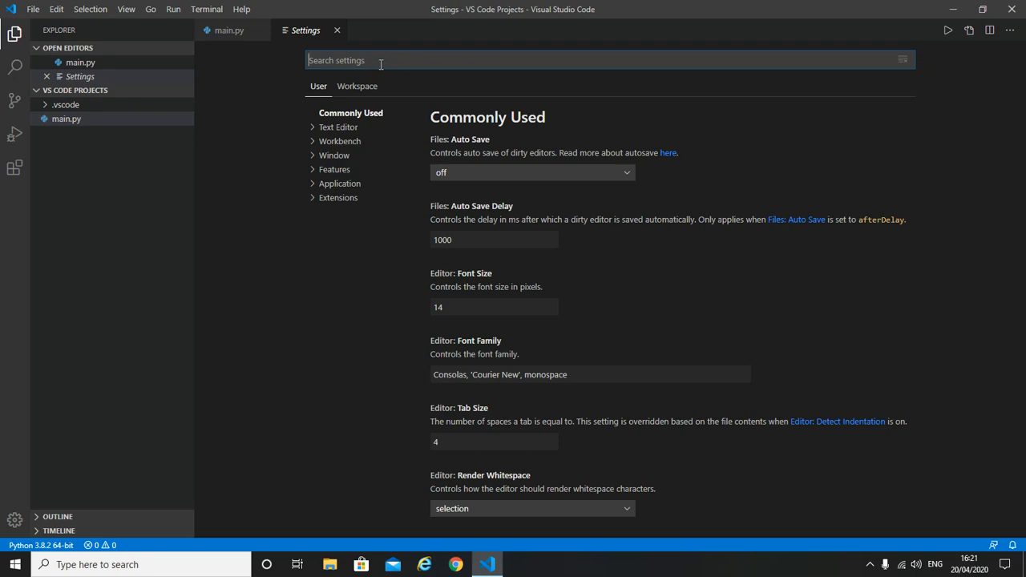
pyautogui.write('mouse wheel')
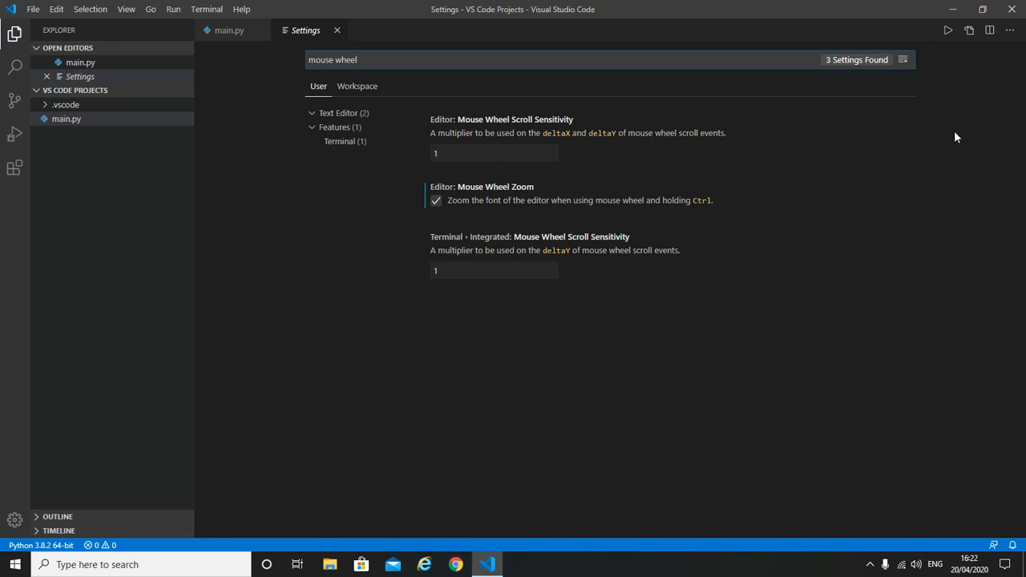
# Step: Review the user settings.json file, and close it and the settings to return to main.py
pyautogui.click(969, 32)
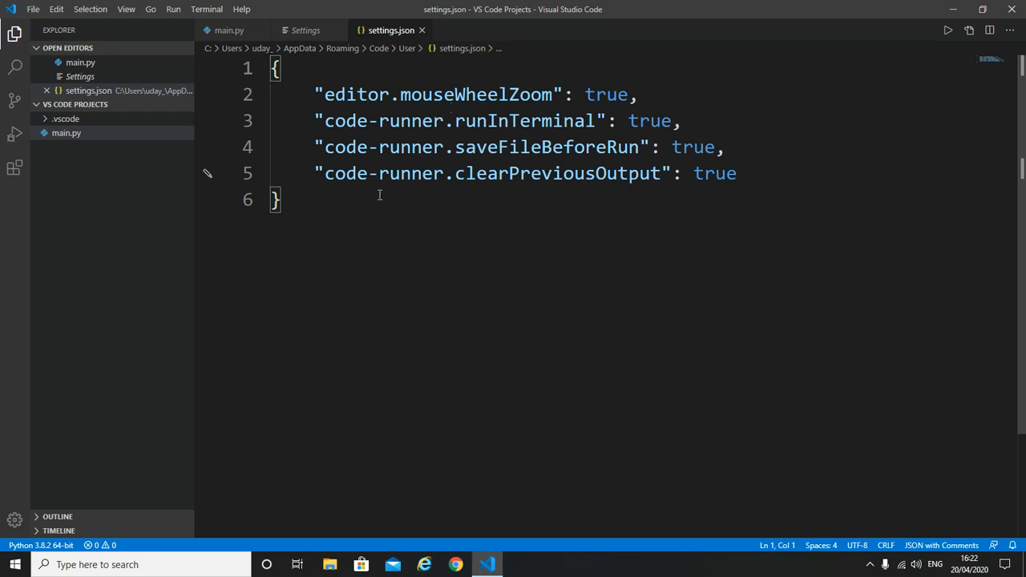
pyautogui.click(421, 30)
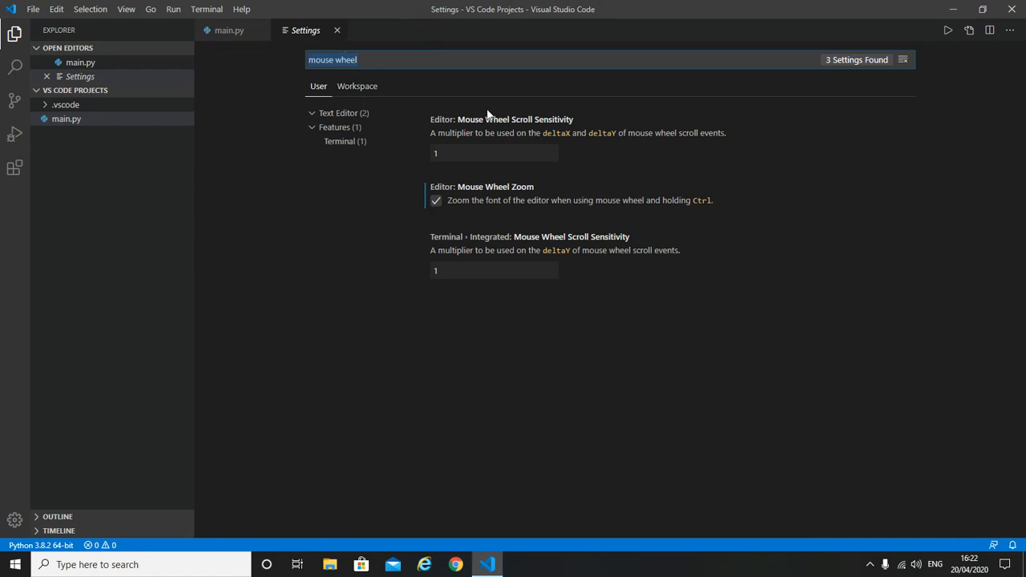
pyautogui.click(338, 32)
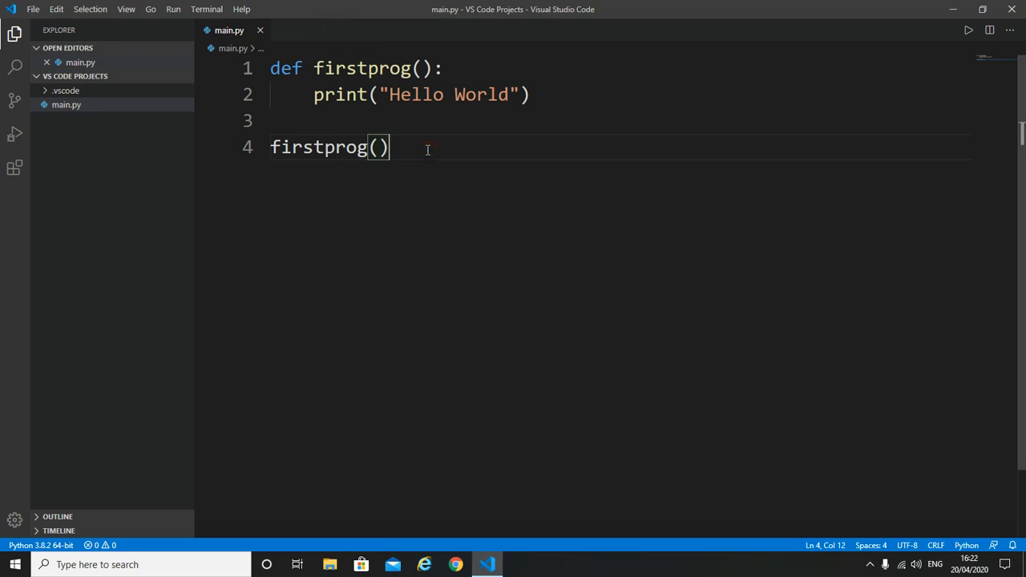
# Step: Run main.py with Code Runner in the terminal twice
pyautogui.scroll(-2, 428, 150)
pyautogui.scroll(2, 426, 151)
pyautogui.click(968, 30)
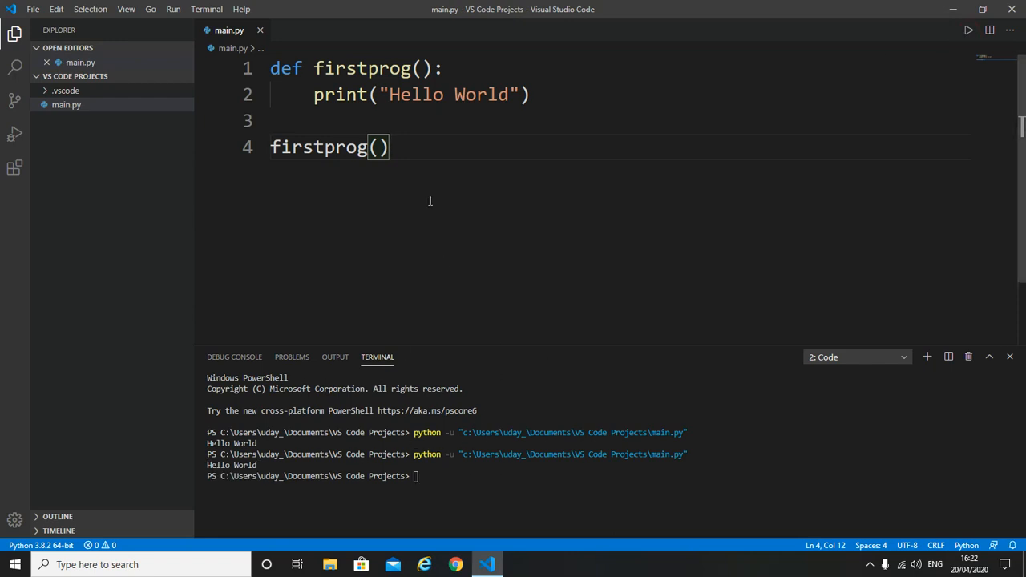
pyautogui.click(423, 153)
pyautogui.hotkey('ctrl', 'alt', 'n')
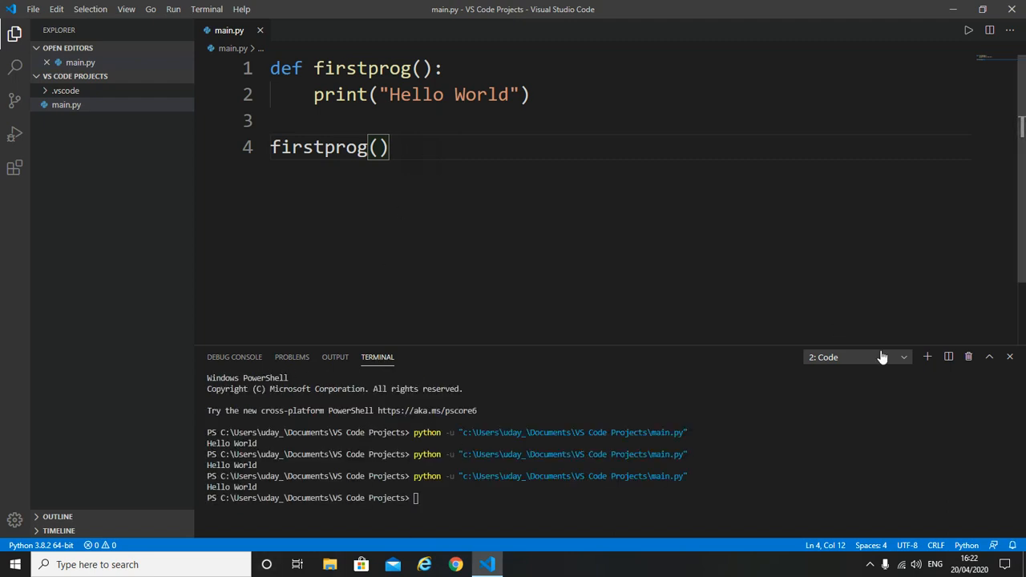
# Step: Look through the list of open terminals and shells without changing the Code terminal
pyautogui.click(418, 144)
pyautogui.click(902, 360)
pyautogui.click(787, 262)
pyautogui.click(889, 358)
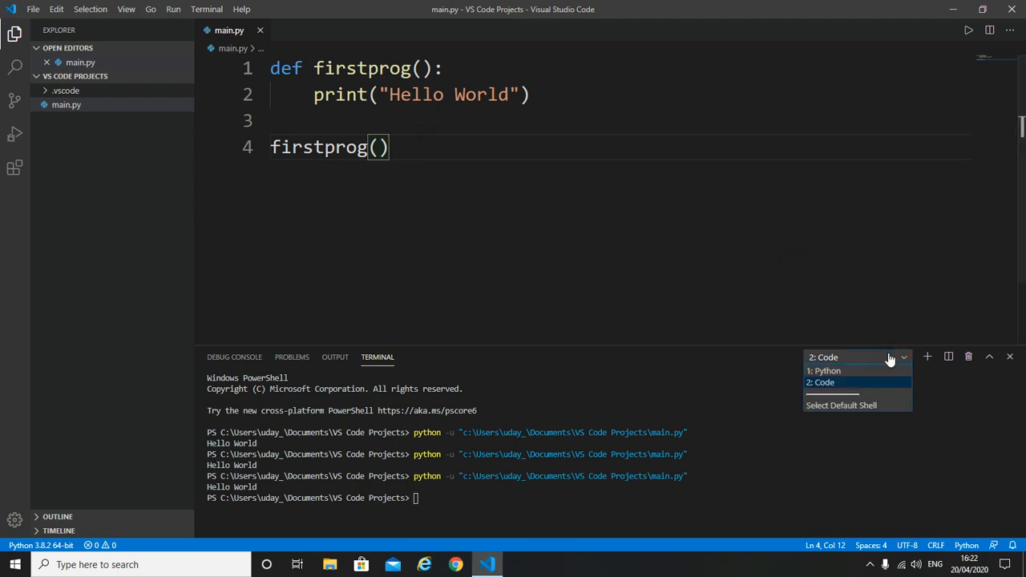
pyautogui.click(894, 281)
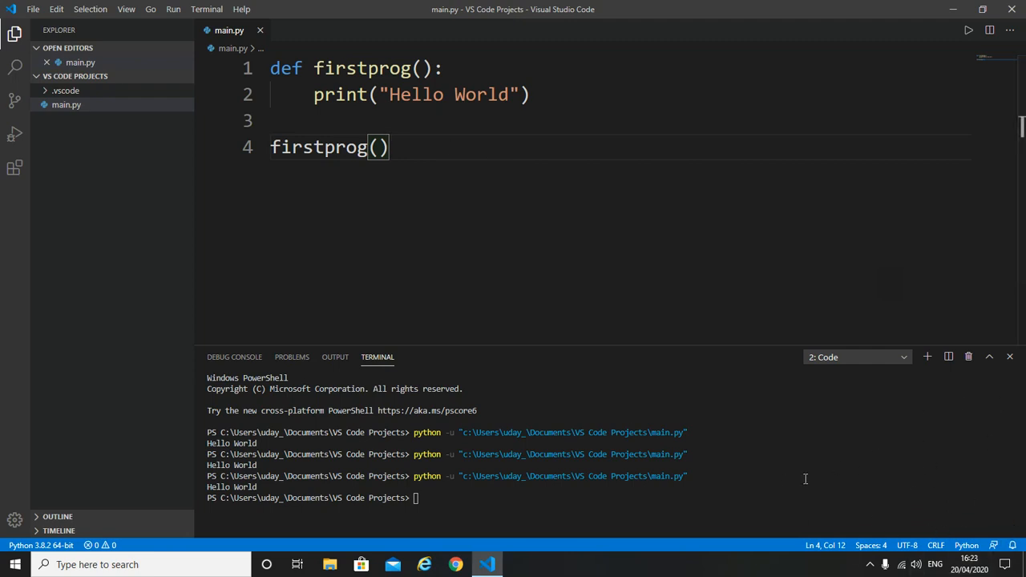
# Step: Open a Command Prompt window from the Windows search and place it over the editor
pyautogui.click(410, 499)
pyautogui.click(162, 569)
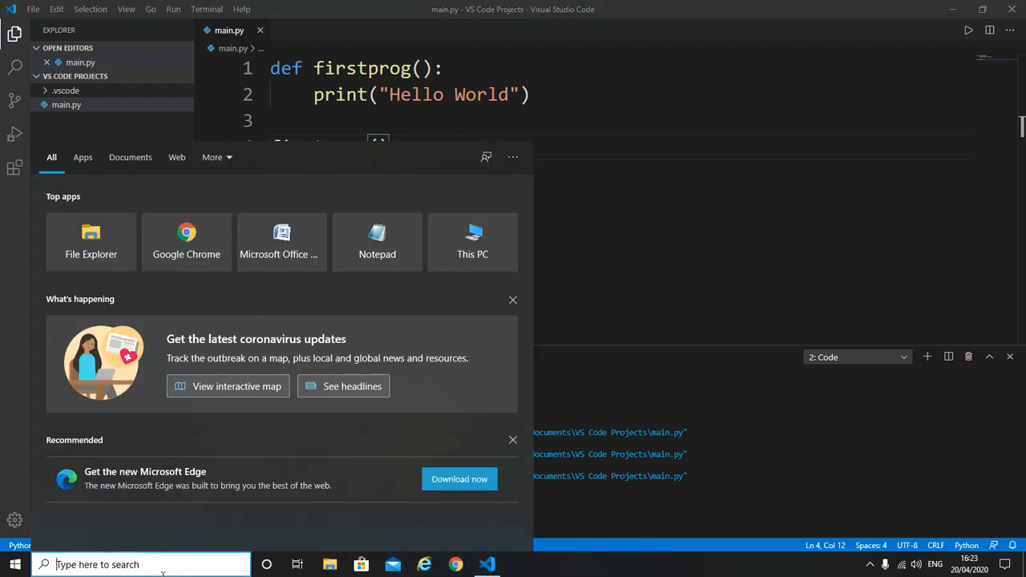
pyautogui.write('cmd')
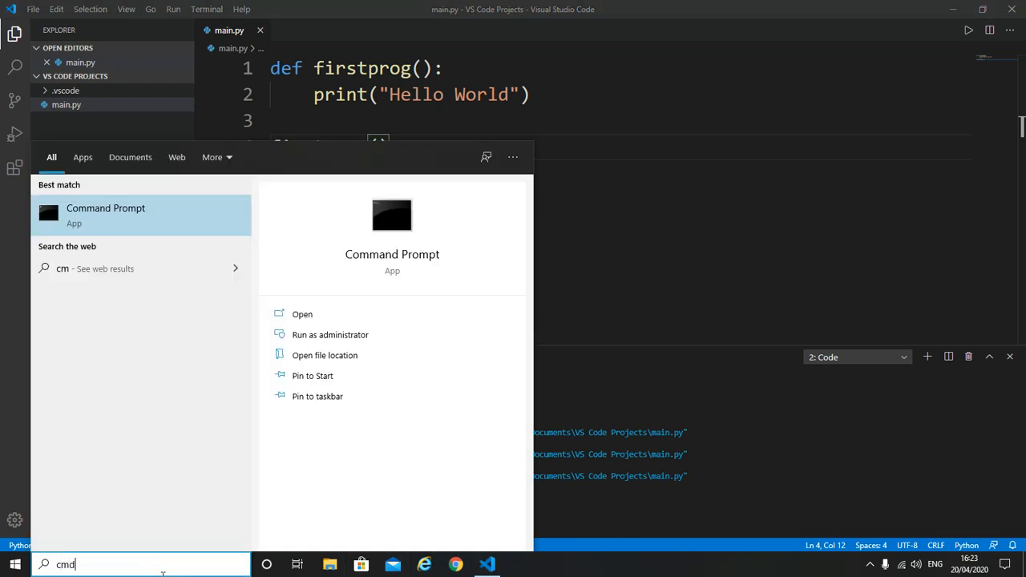
pyautogui.press('Return')
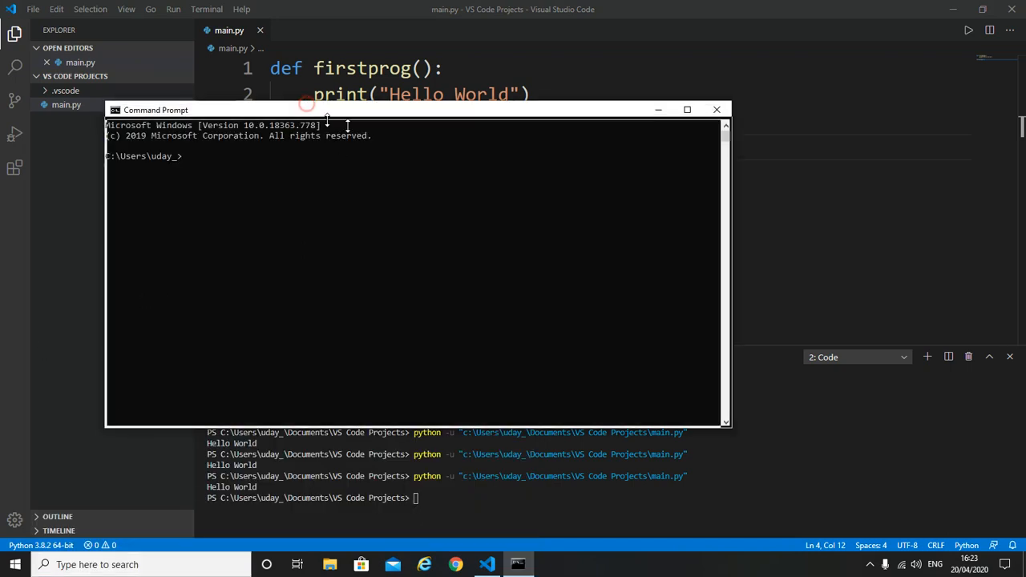
pyautogui.click(365, 94)
pyautogui.click(517, 564)
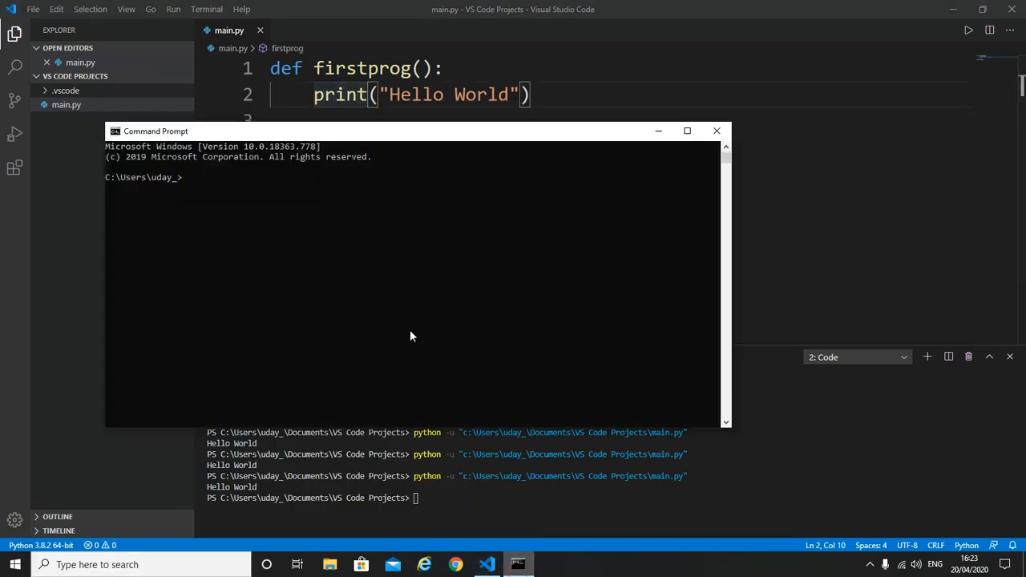
pyautogui.moveTo(361, 142); pyautogui.dragTo(473, 152)
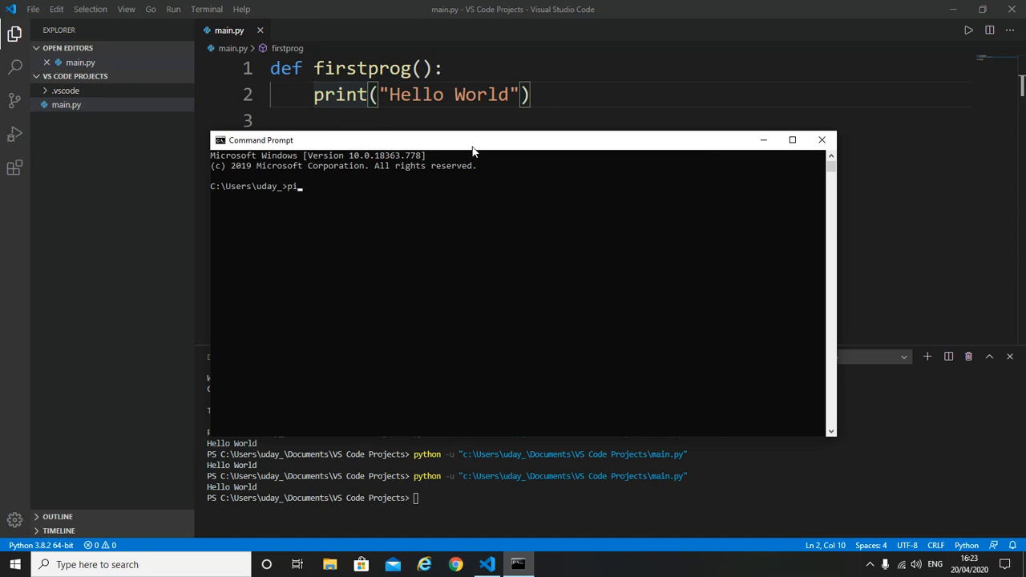
# Step: Install pylint with the command "pip install pylint" and minimize the Command Prompt window
pyautogui.write('pip install pylint')
pyautogui.press('Return')
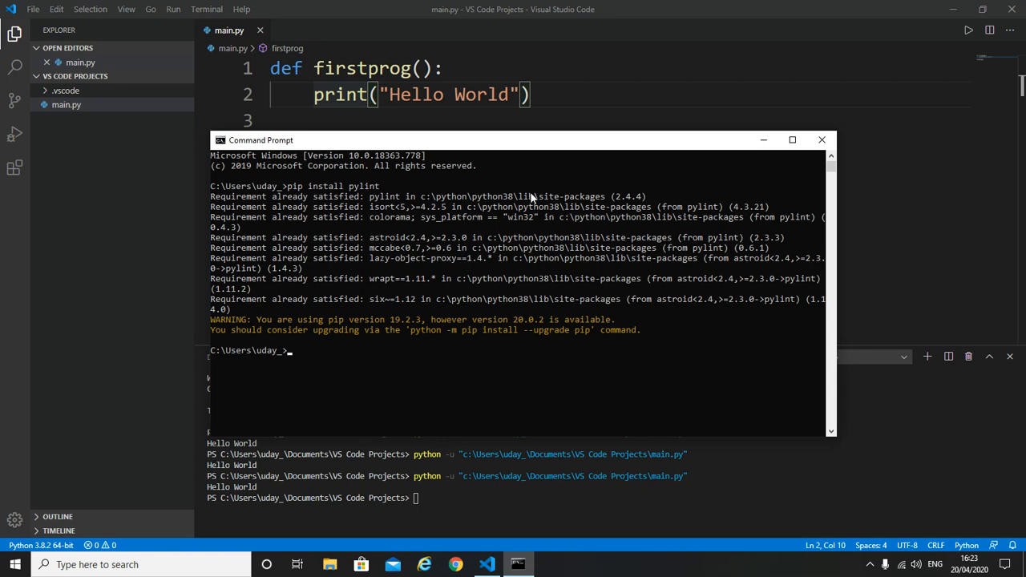
pyautogui.moveTo(439, 144); pyautogui.dragTo(501, 138)
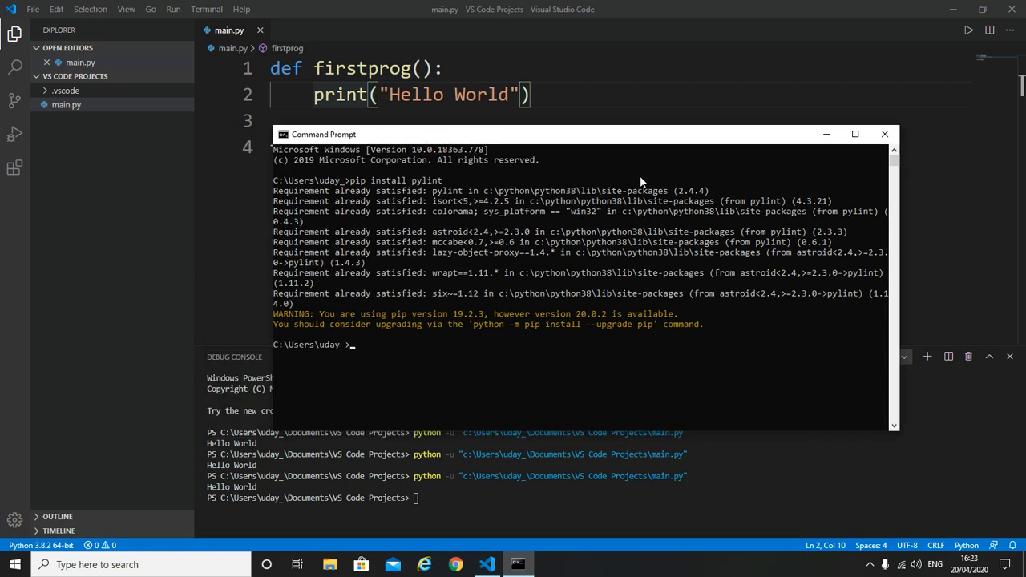
pyautogui.click(826, 134)
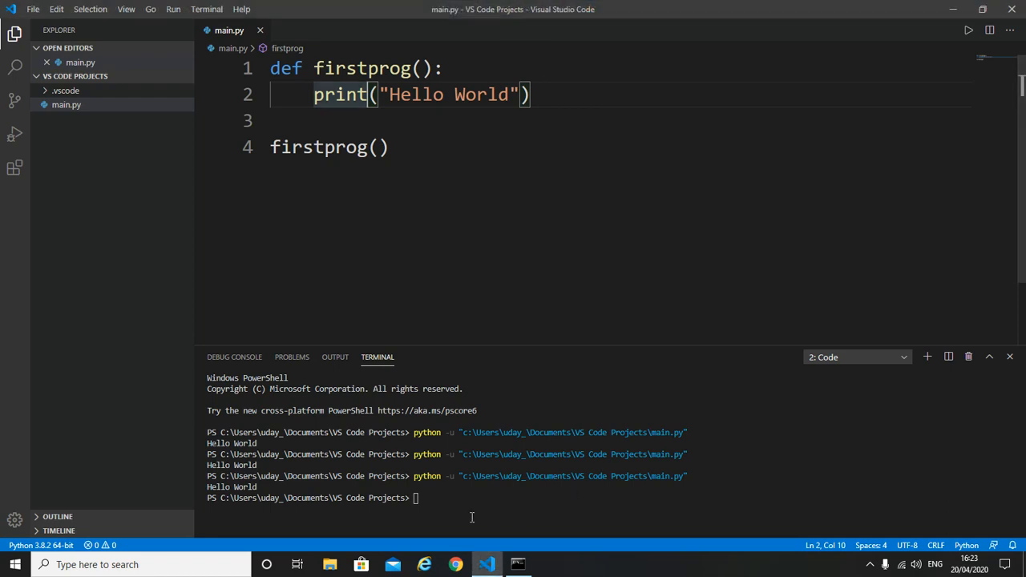
# Step: Check the Problems view and the list of open terminals, and return to the end of line 4 in main.py
pyautogui.click(428, 505)
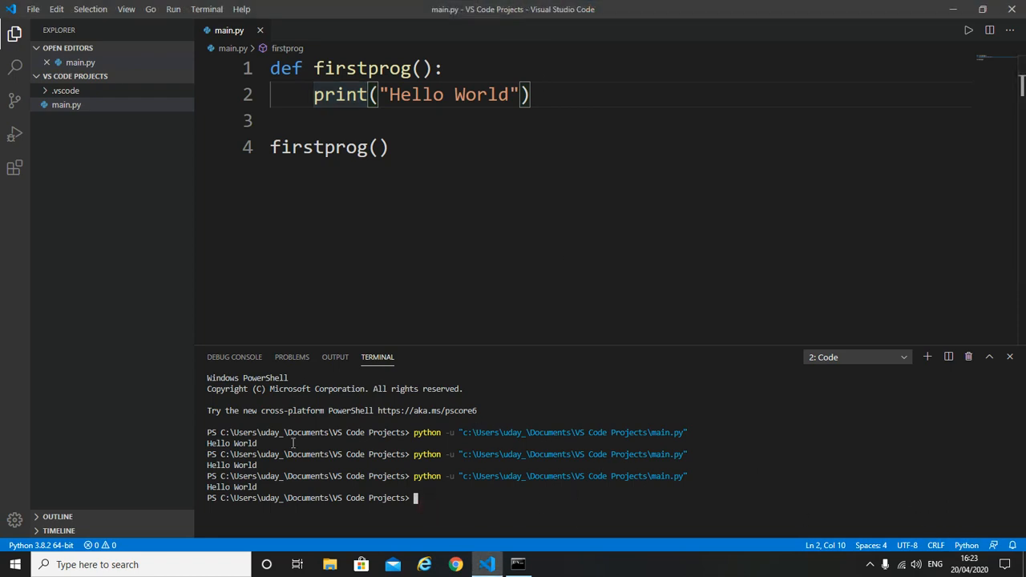
pyautogui.click(301, 358)
pyautogui.click(377, 358)
pyautogui.click(899, 358)
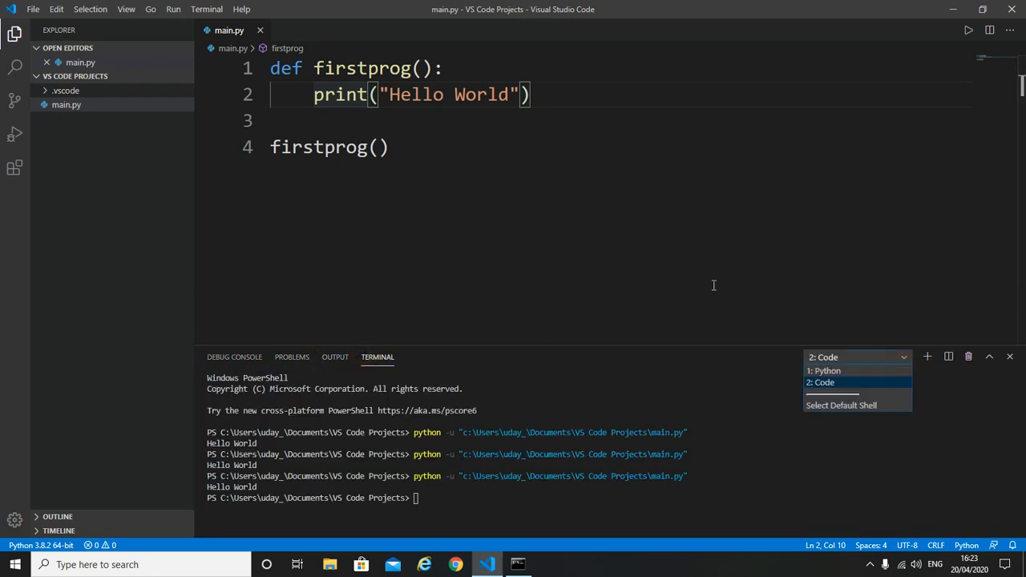
pyautogui.click(382, 148)
pyautogui.click(389, 148)
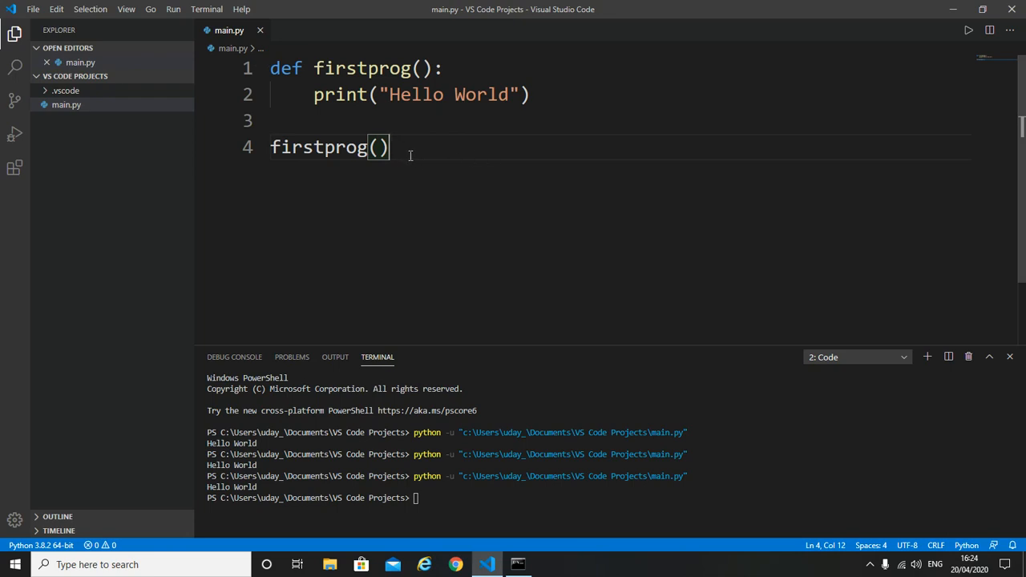
# Step: Minimize the editor window to show the Windows desktop and refresh the desktop
pyautogui.click(952, 10)
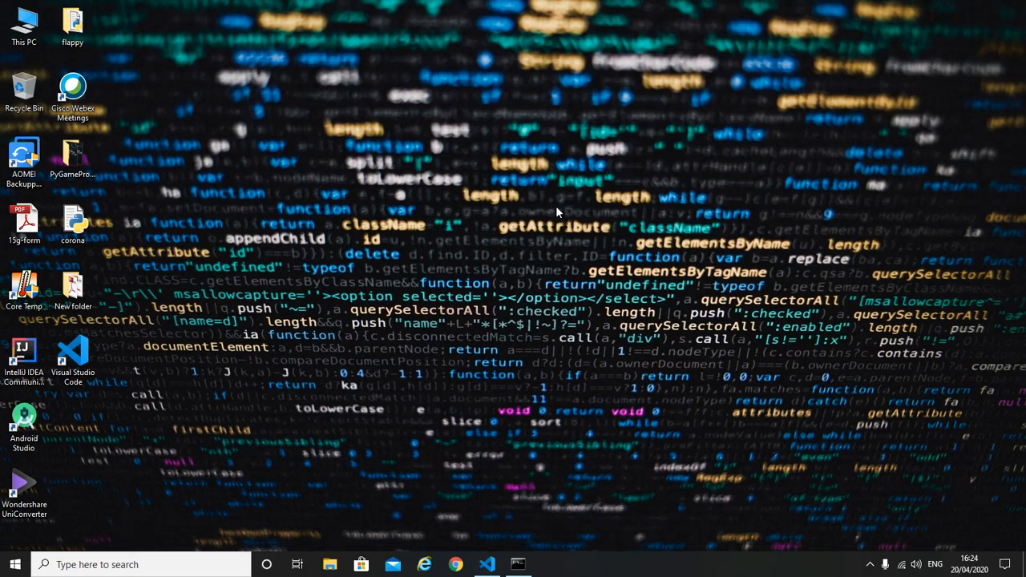
pyautogui.rightClick(398, 162)
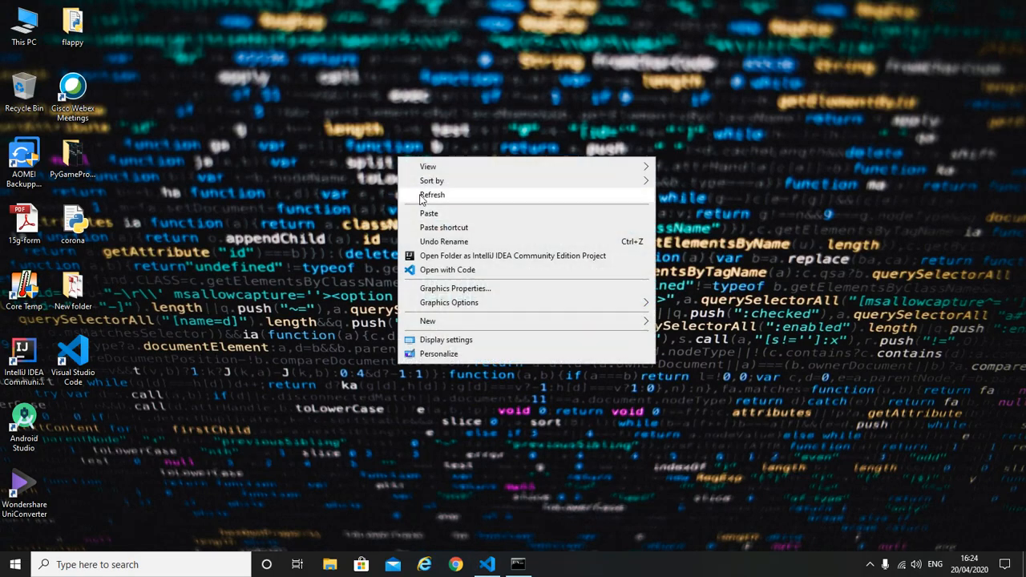
pyautogui.click(420, 195)
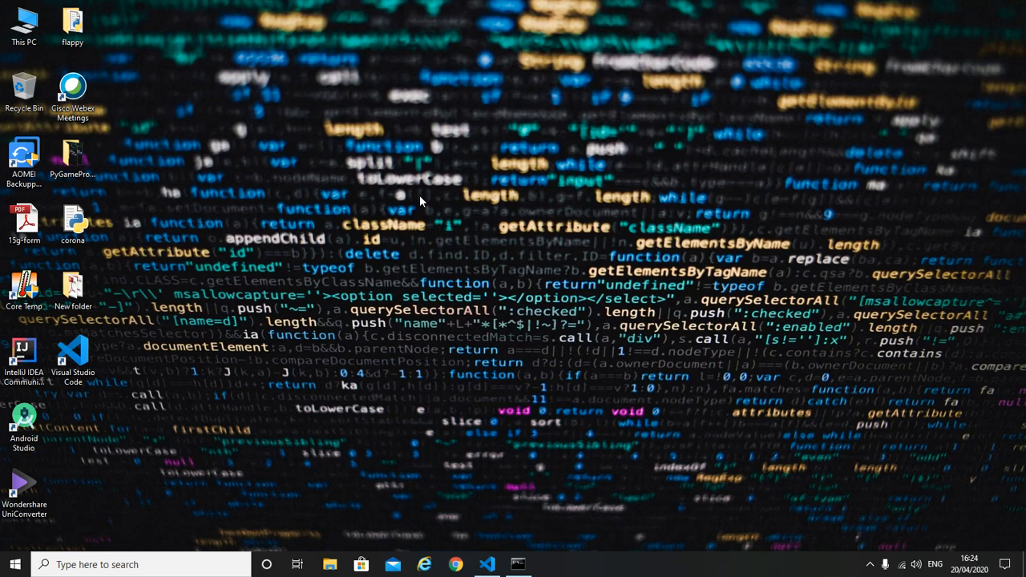
pyautogui.rightClick(399, 217)
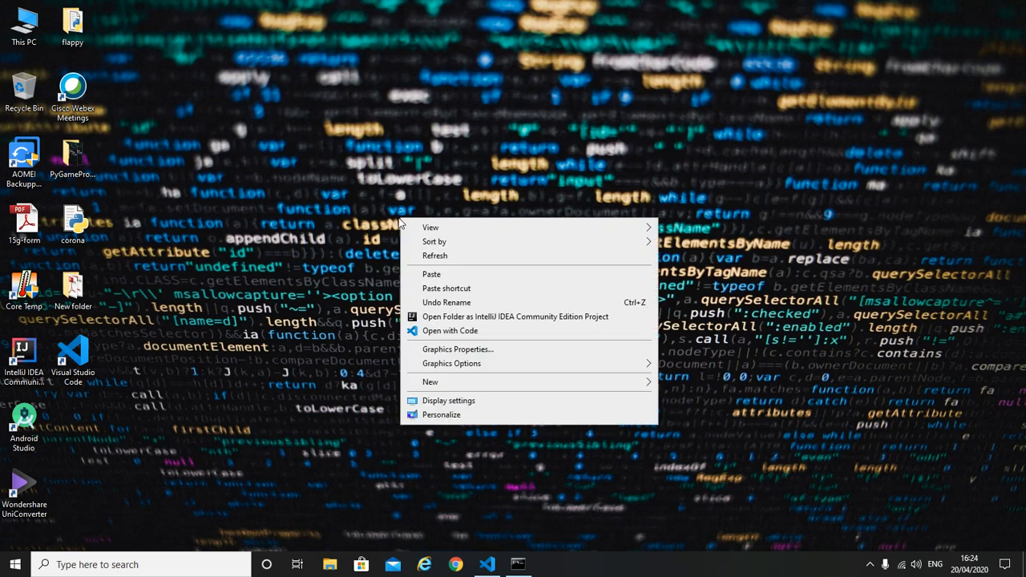
pyautogui.click(360, 191)
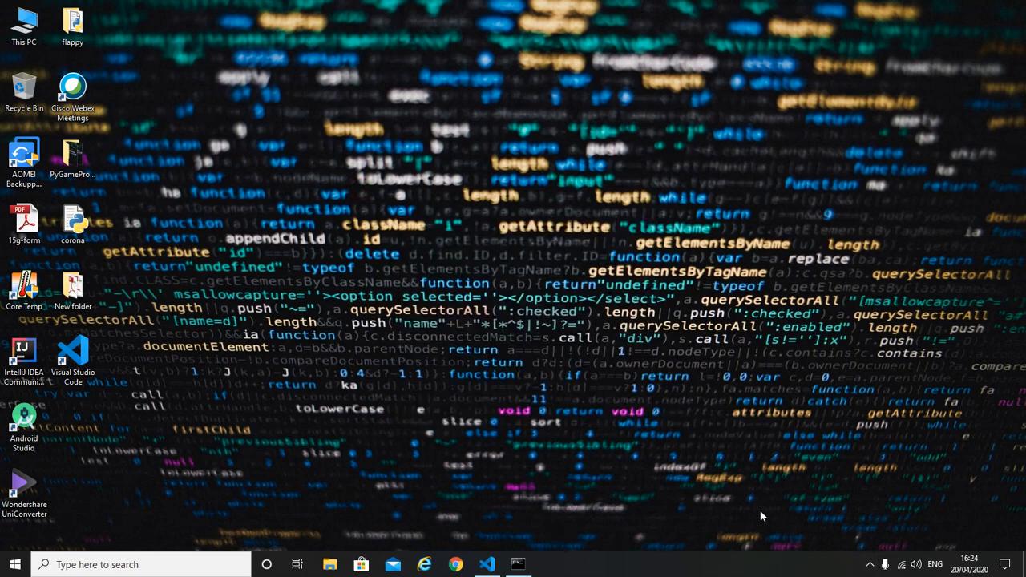